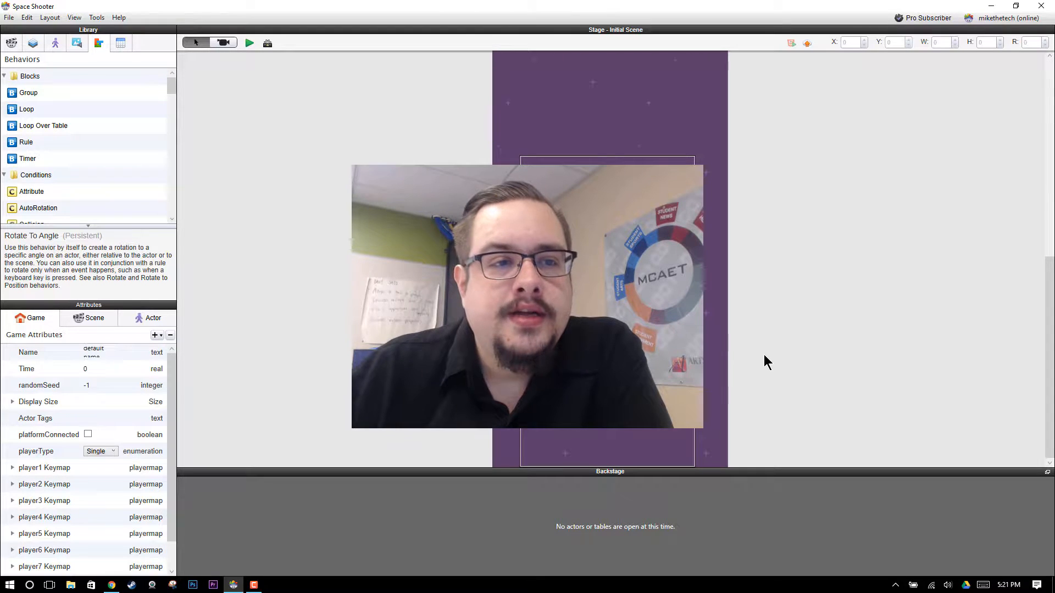
Import the image meteorBrown_big1 into the project's media from the Desktop folder SpaceShooterRedux > PNG > Meteors
click(75, 43)
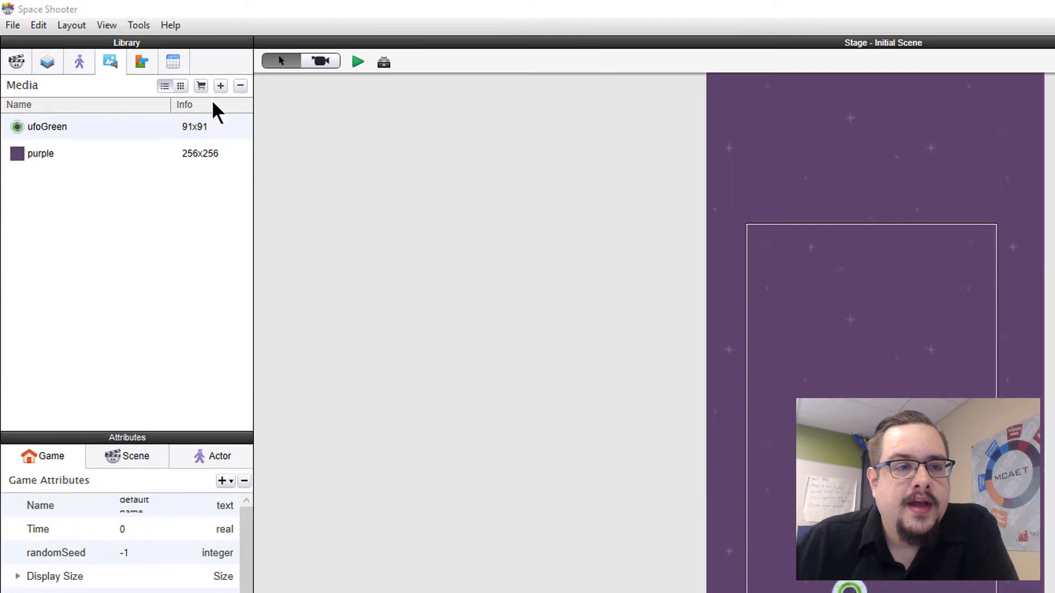
click(165, 64)
click(61, 133)
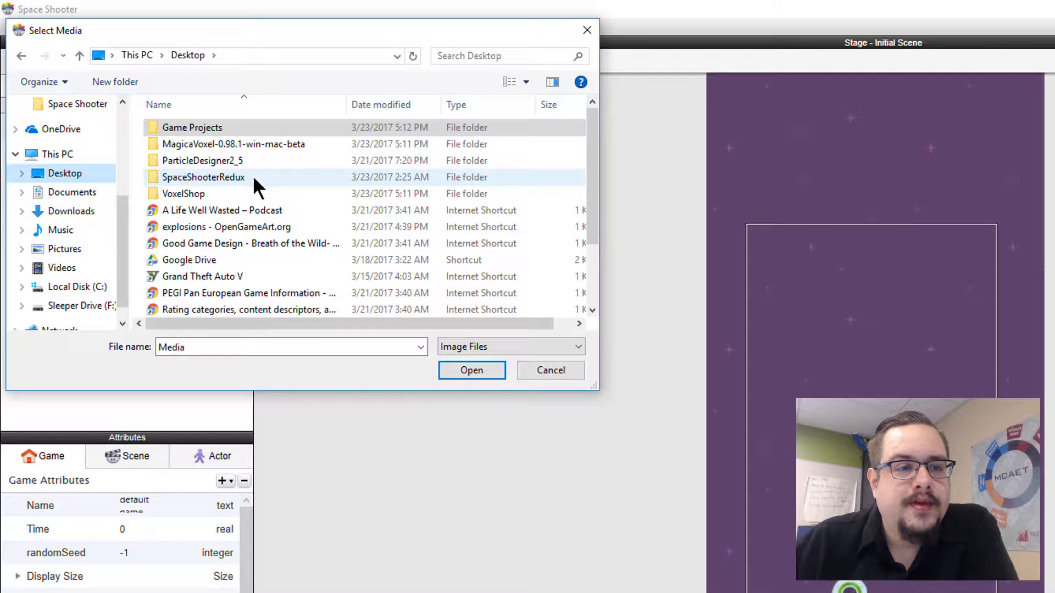
double_click(253, 176)
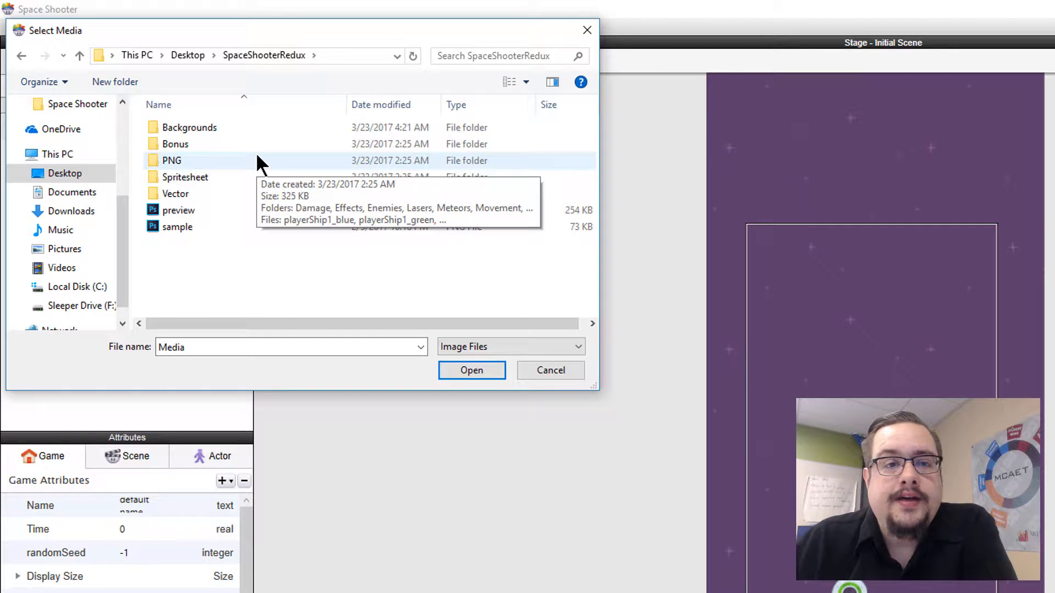
double_click(257, 155)
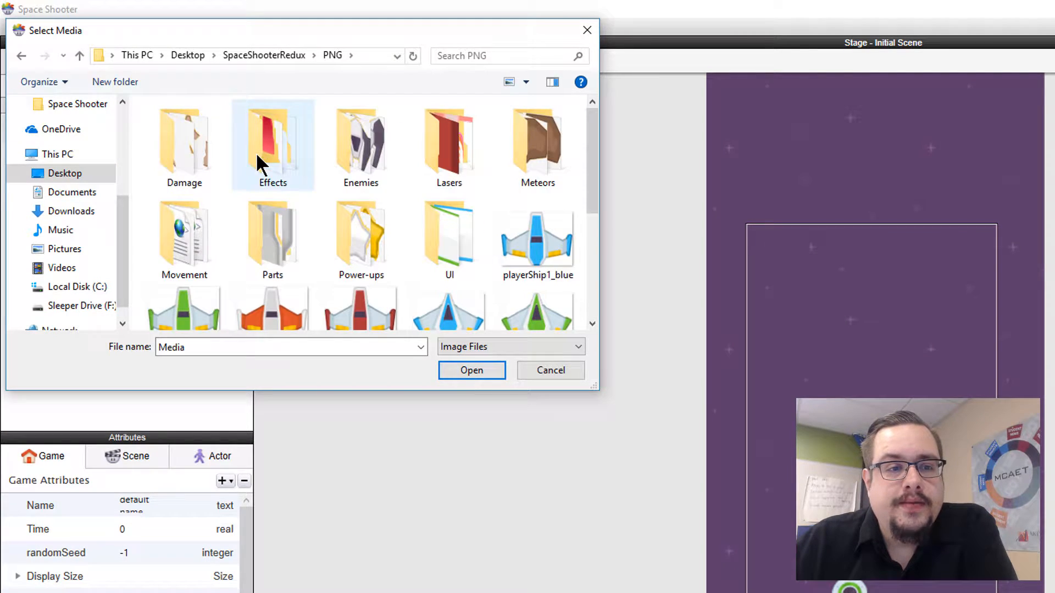
double_click(528, 156)
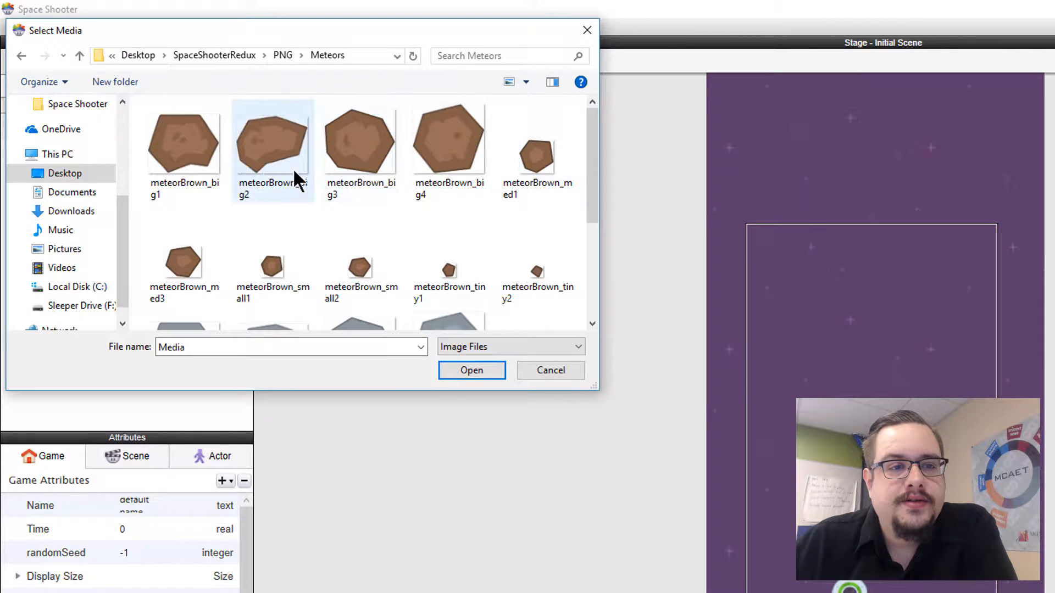
click(167, 140)
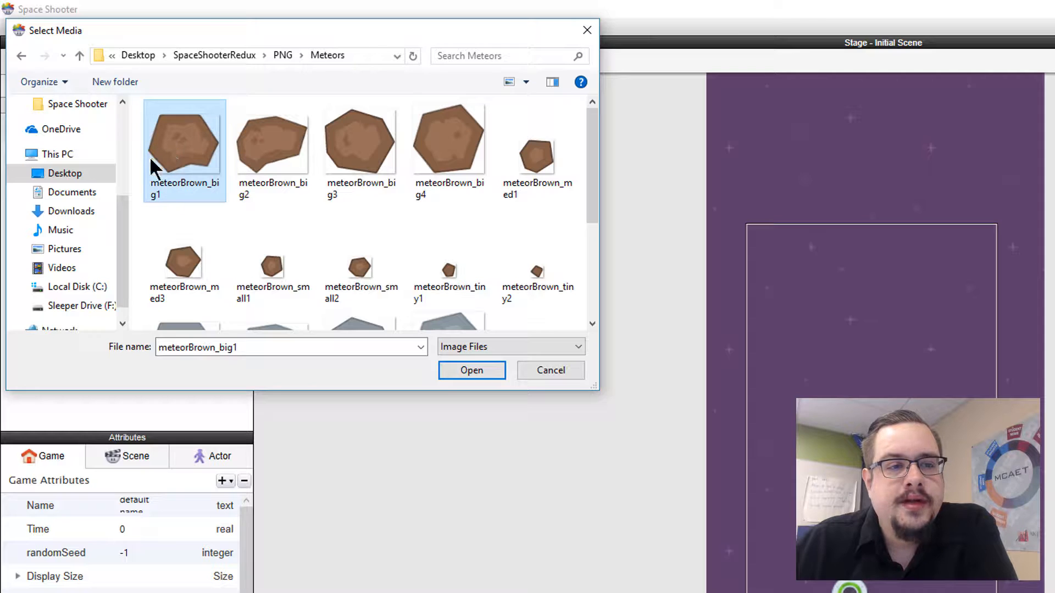
click(486, 370)
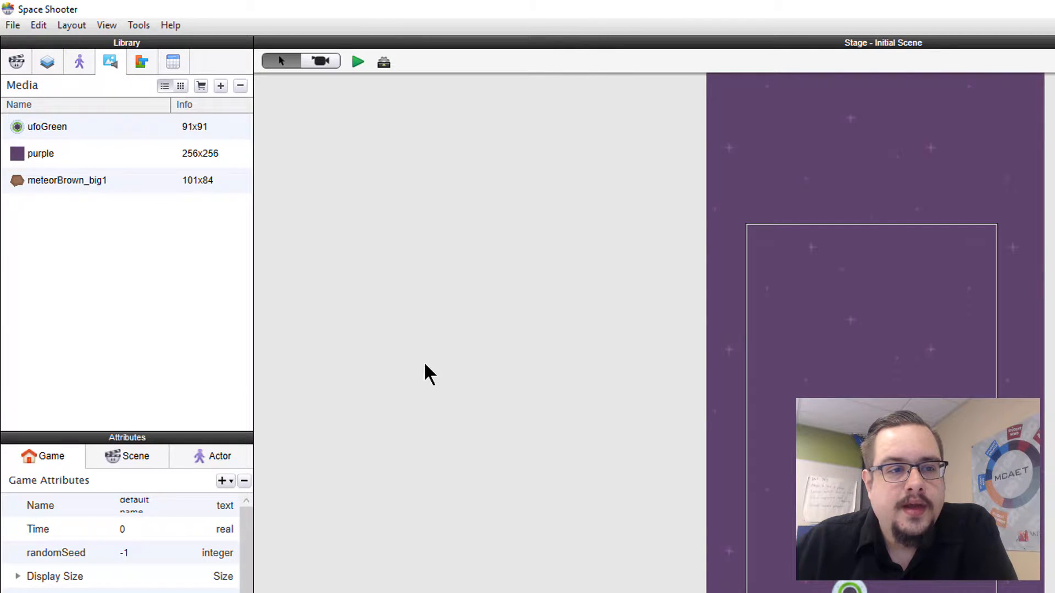
Create a new actor in the library and name it Meteor
click(78, 61)
click(106, 110)
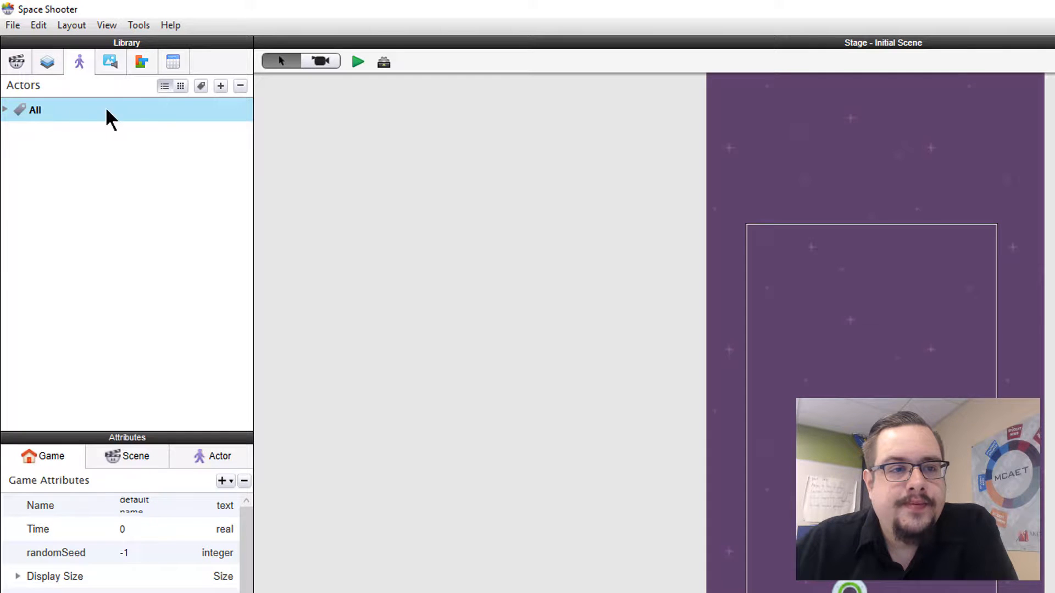
click(219, 86)
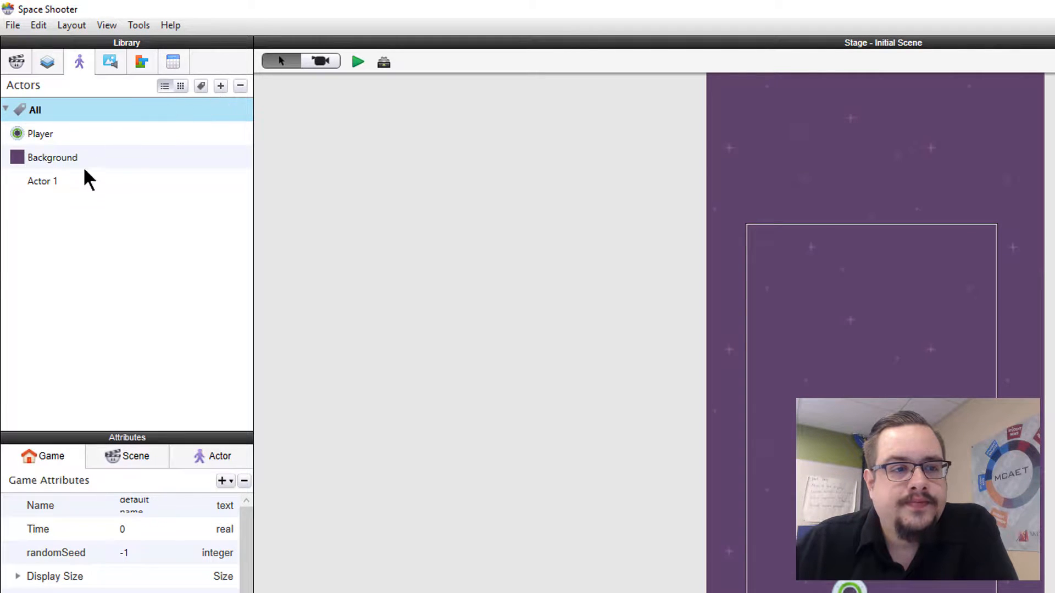
double_click(41, 183)
text(M)
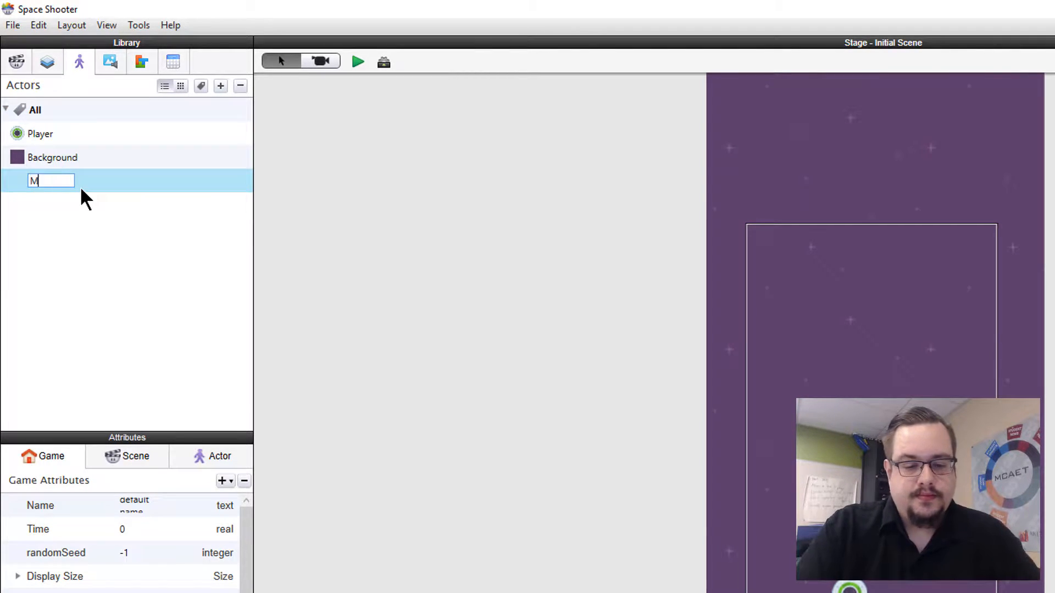
text(eteor)
key(Return)
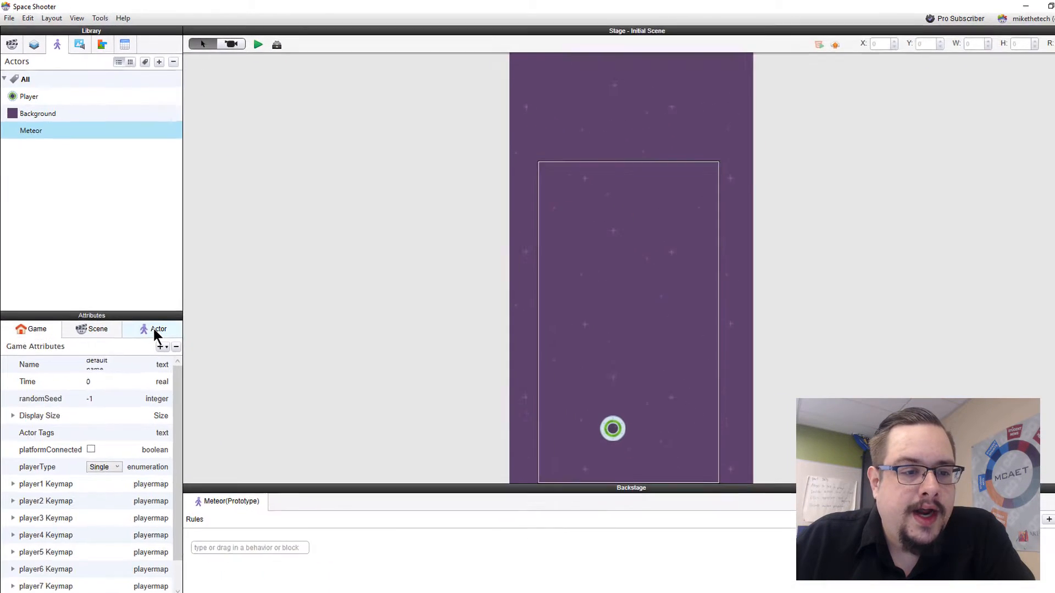
Assign the meteorBrown_big1 image to the Meteor actor
click(211, 456)
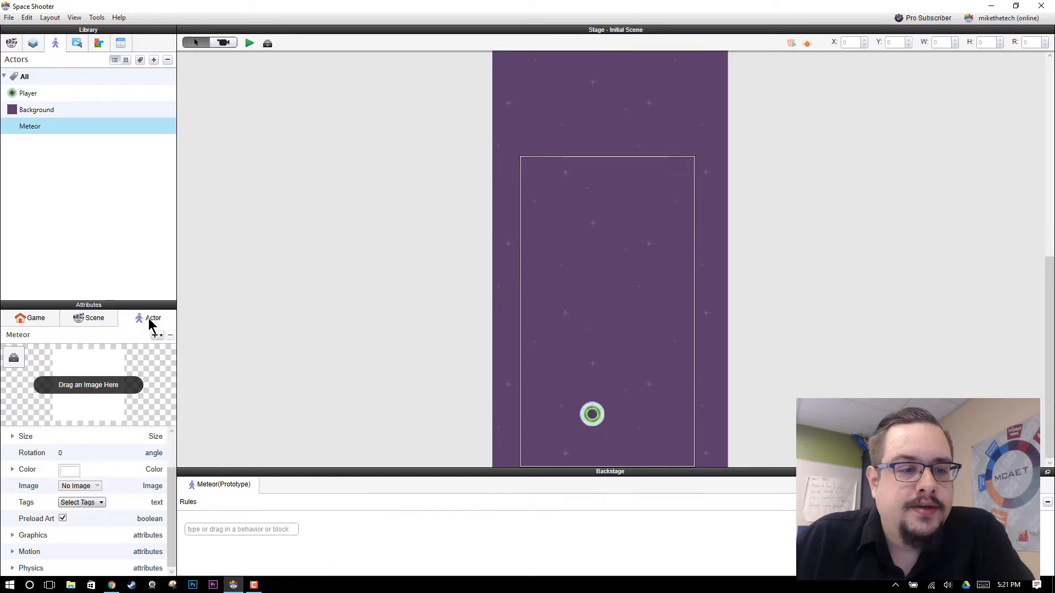
click(77, 42)
drag(64, 125, 81, 376)
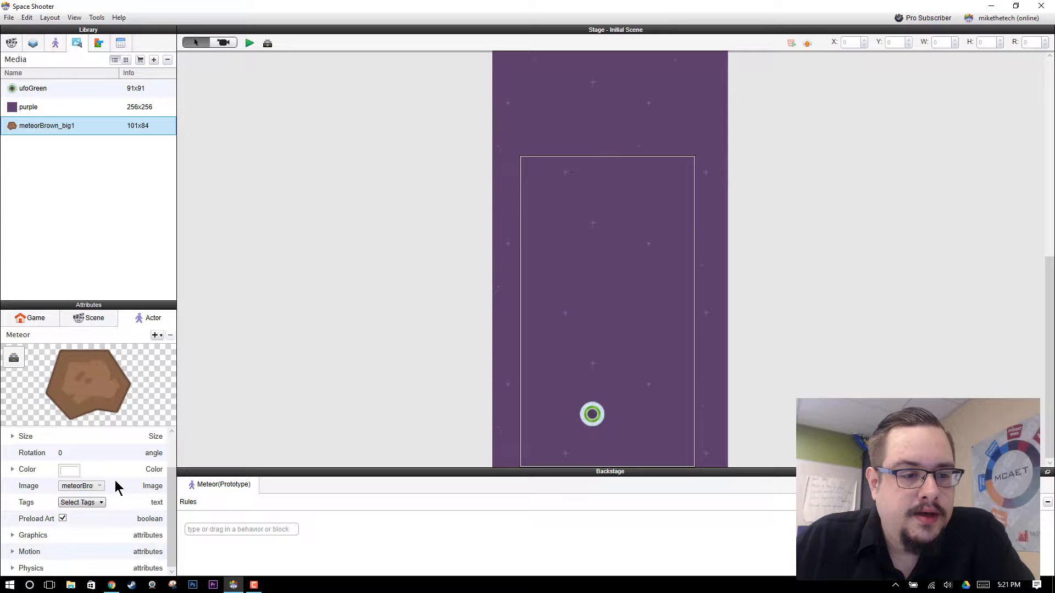
scroll(114, 480, up, 3)
drag(60, 130, 566, 246)
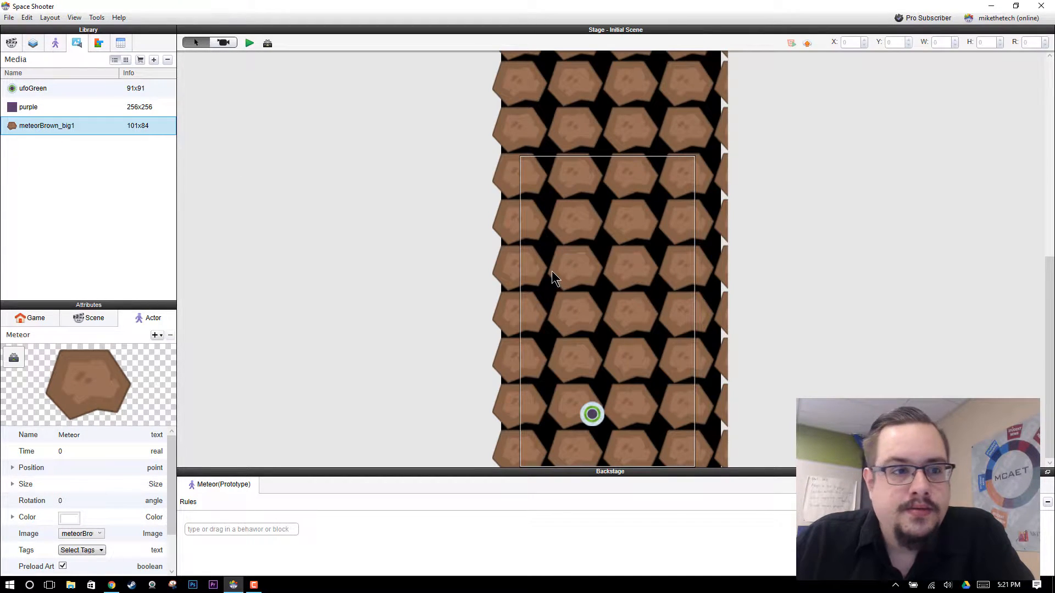
scroll(134, 496, down, 2)
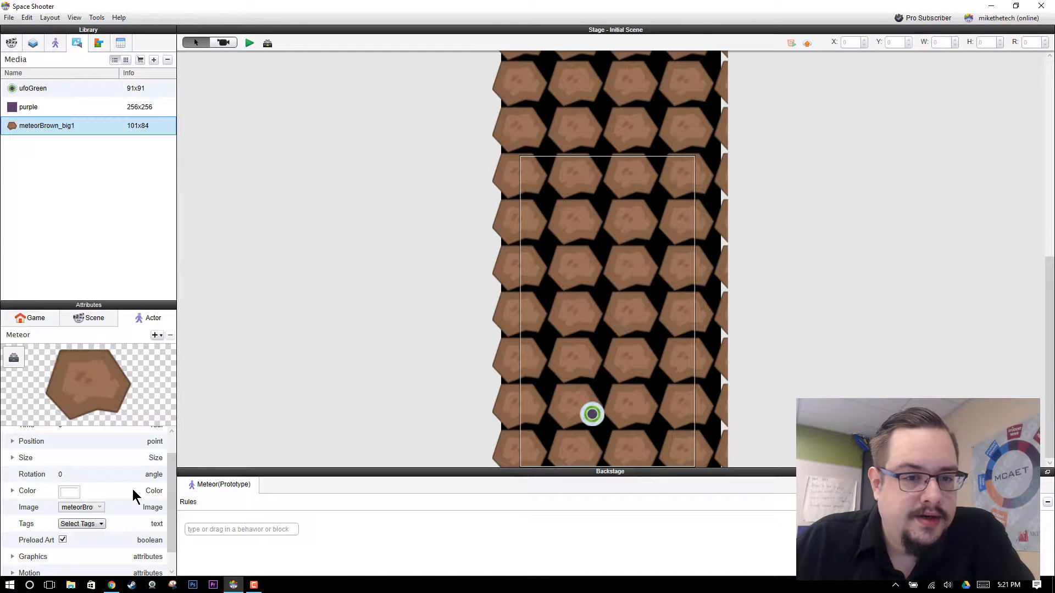
key(ctrl+z)
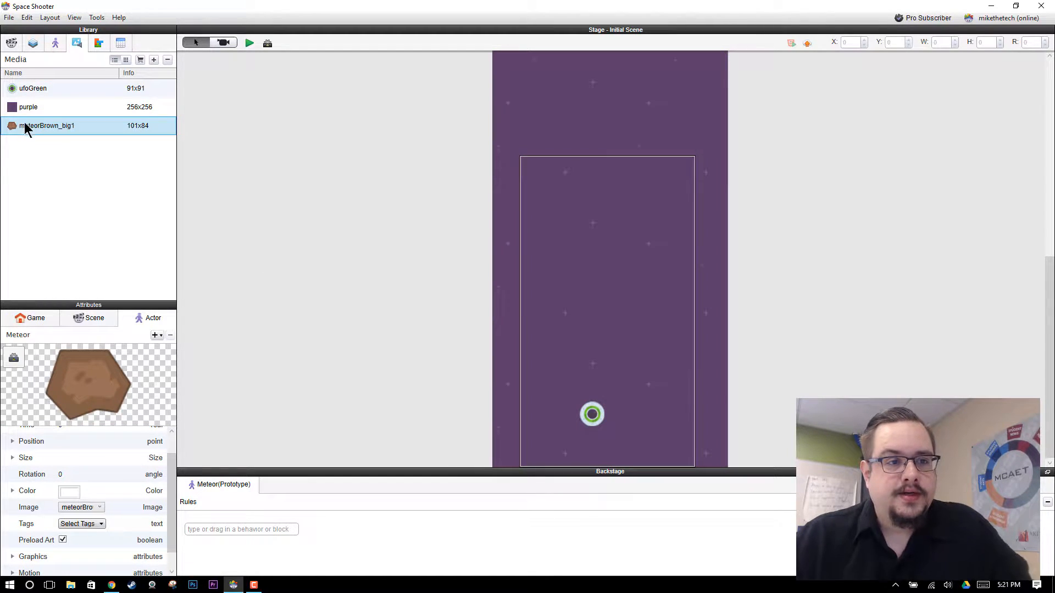
Place the meteorBrown_big1 image directly into the scene and position it at about X 101, Y 365
drag(25, 125, 551, 210)
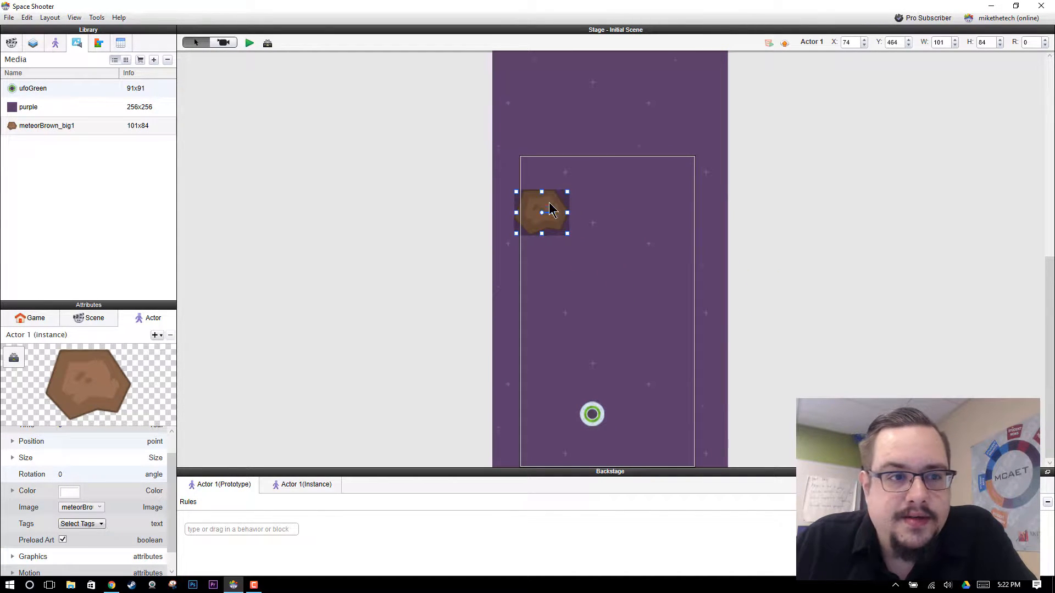
click(368, 205)
click(555, 217)
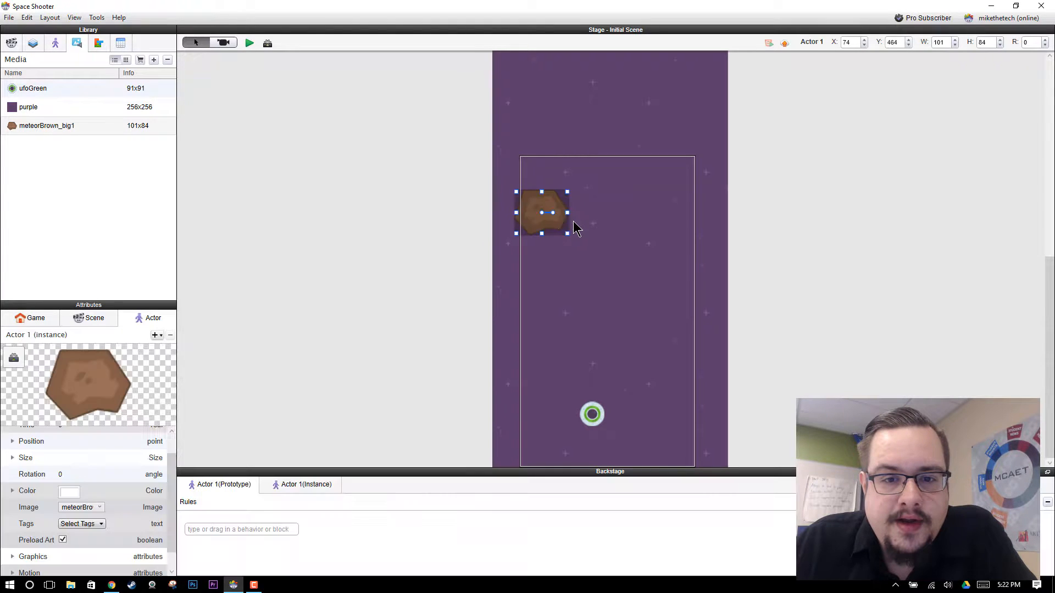
drag(550, 217, 561, 276)
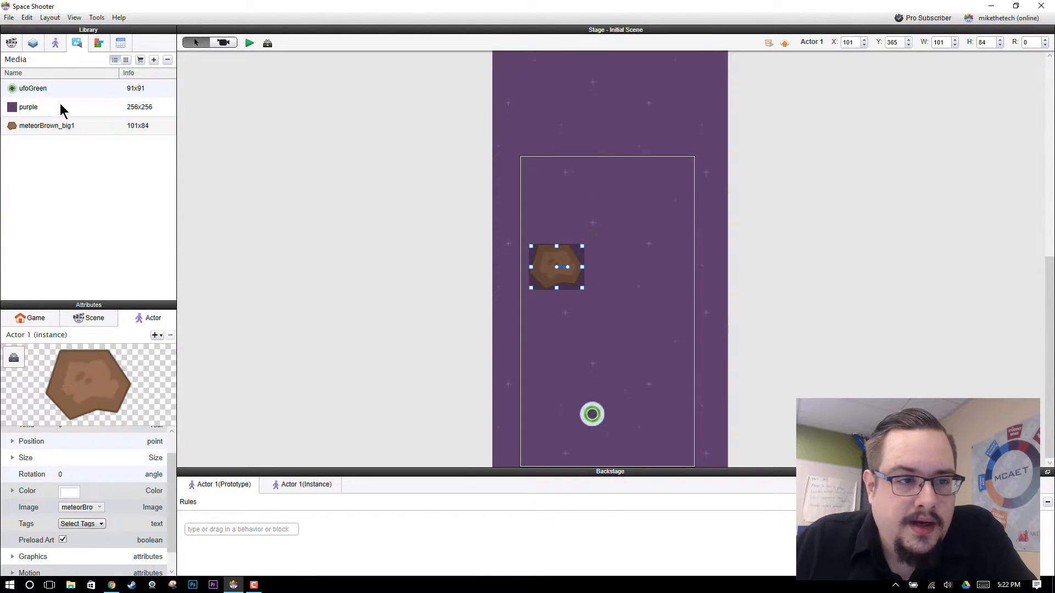
Place five more copies of the meteorBrown_big1 image directly up the background, alternating between its right and left sides
drag(61, 126, 675, 151)
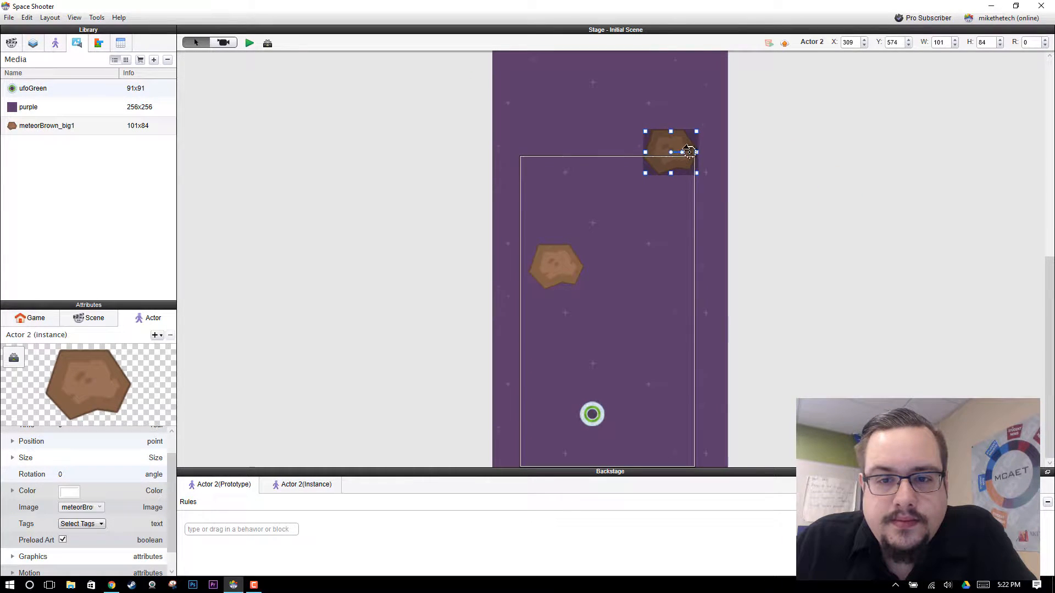
scroll(743, 160, up, 5)
drag(40, 125, 536, 286)
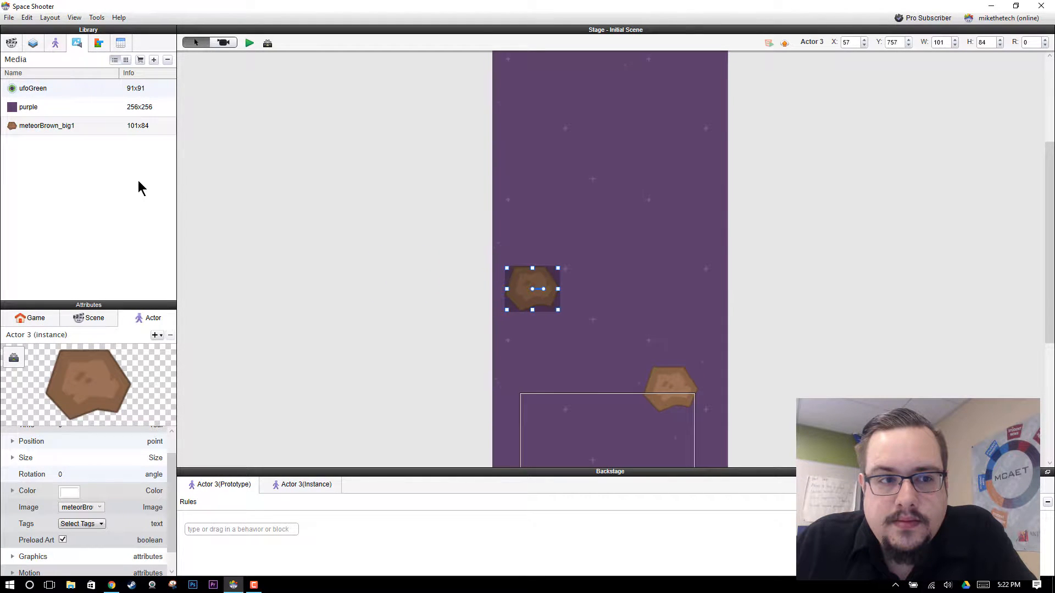
drag(47, 126, 691, 148)
drag(85, 132, 555, 89)
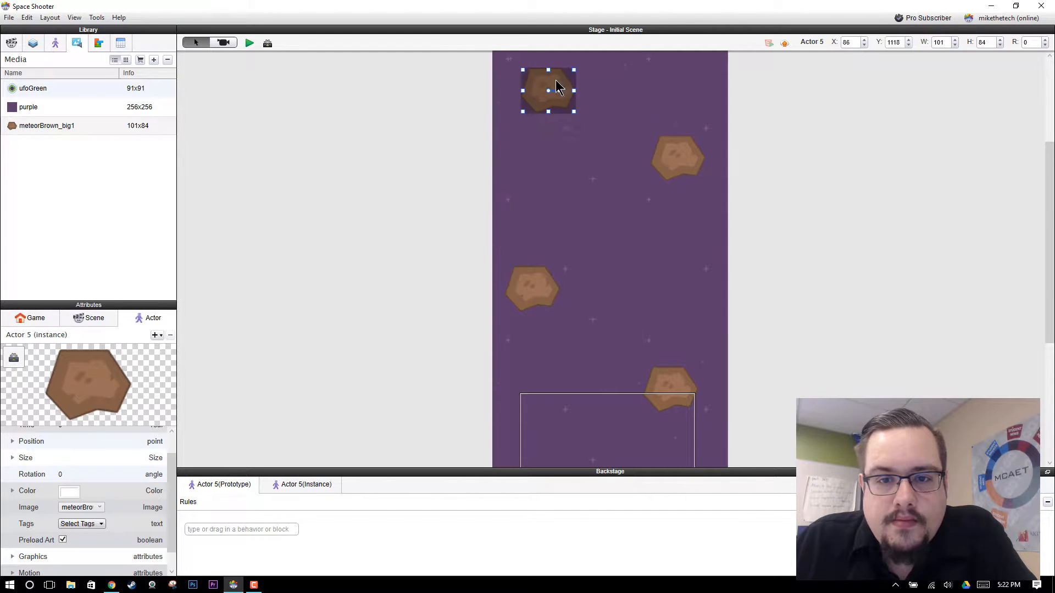
scroll(838, 155, up, 3)
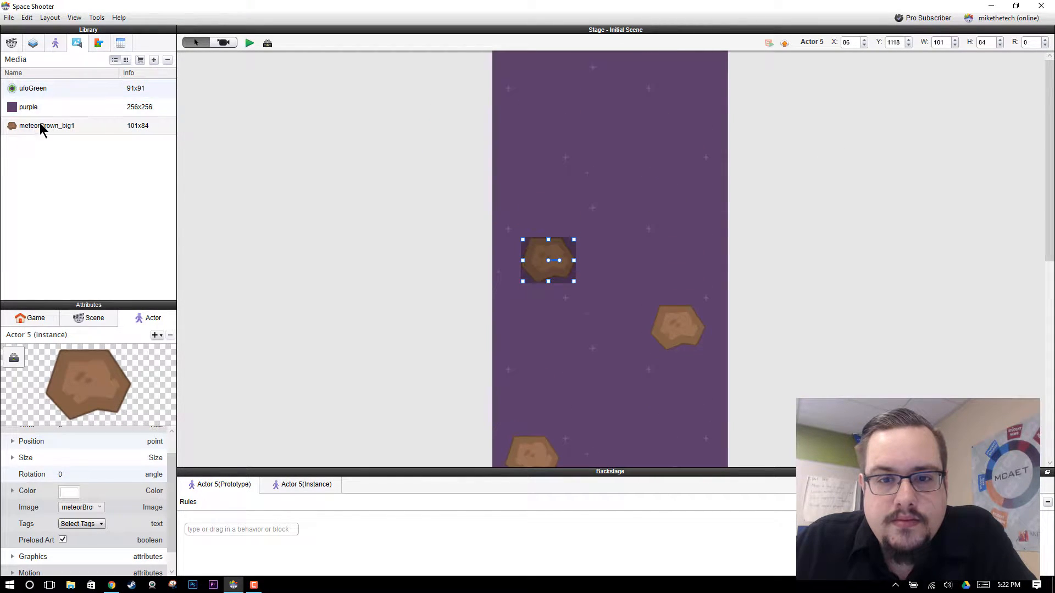
drag(42, 125, 699, 104)
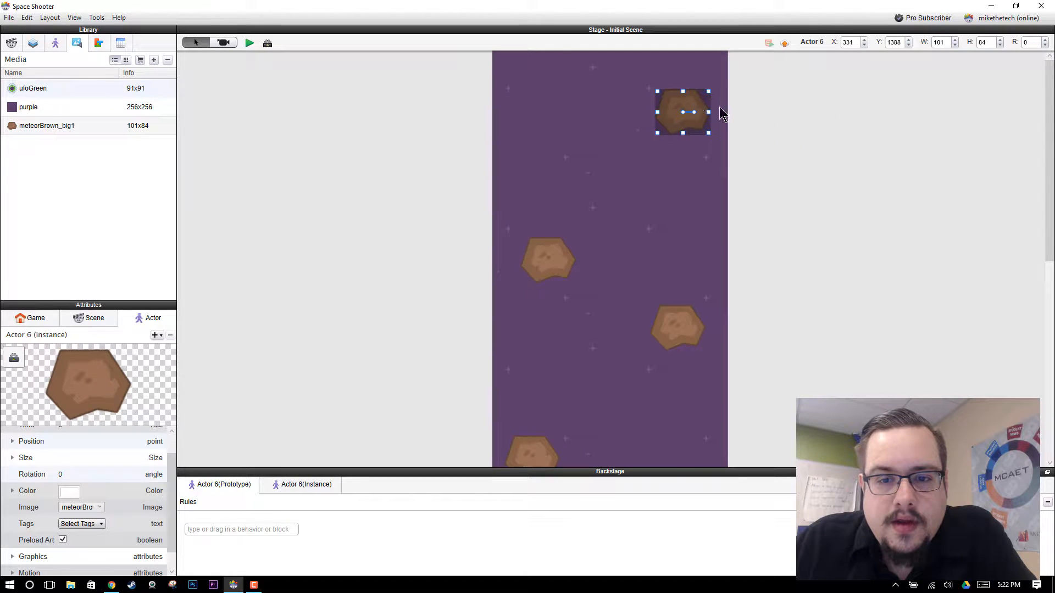
scroll(883, 148, down, 10)
scroll(860, 151, down, 2)
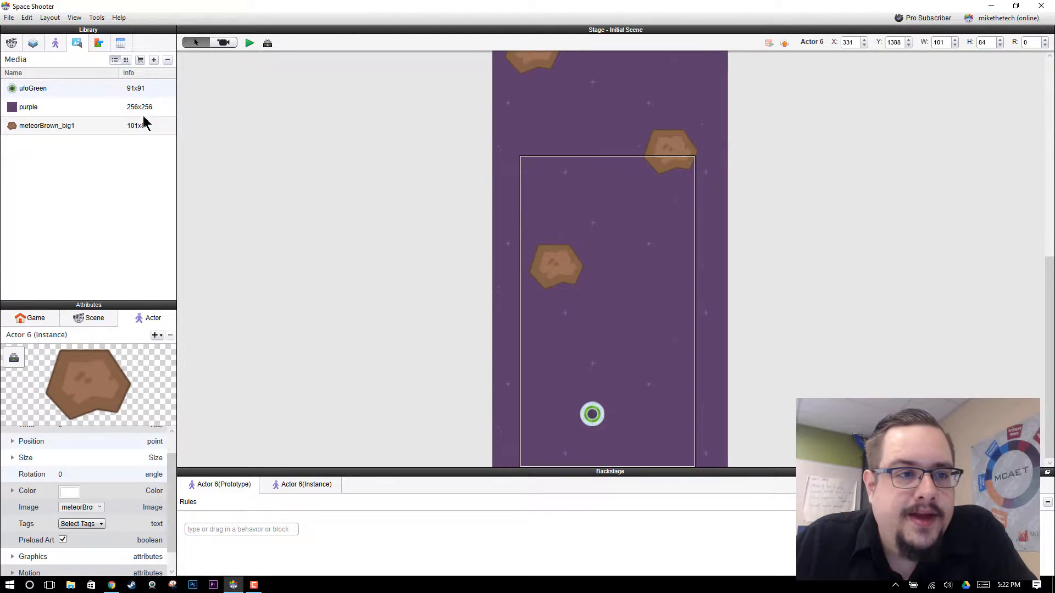
Delete the extra actors Actor 1 to Actor 6 from the actor library
click(56, 43)
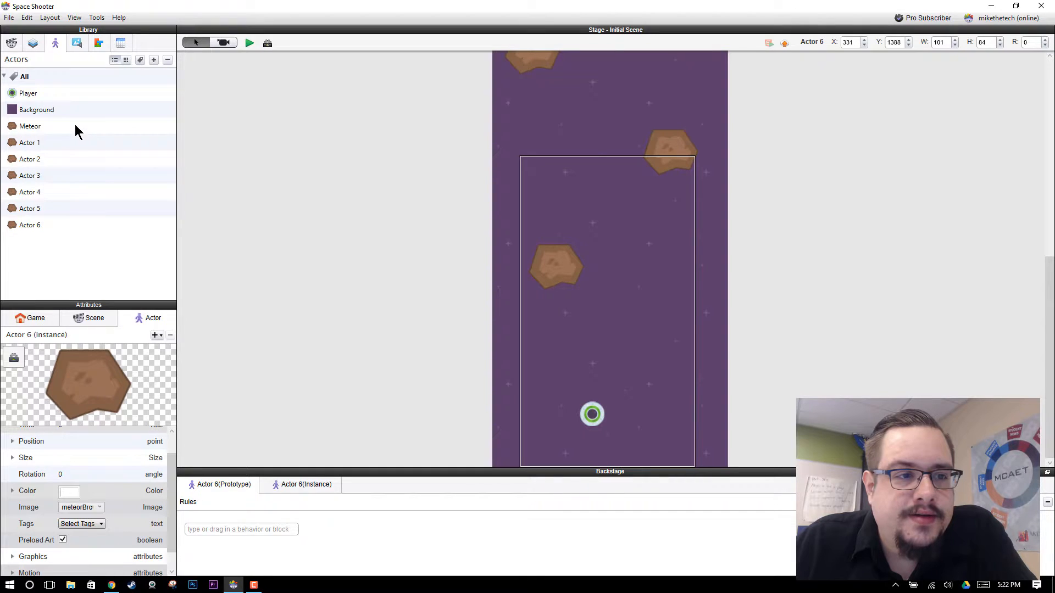
click(30, 143)
shift+click(45, 225)
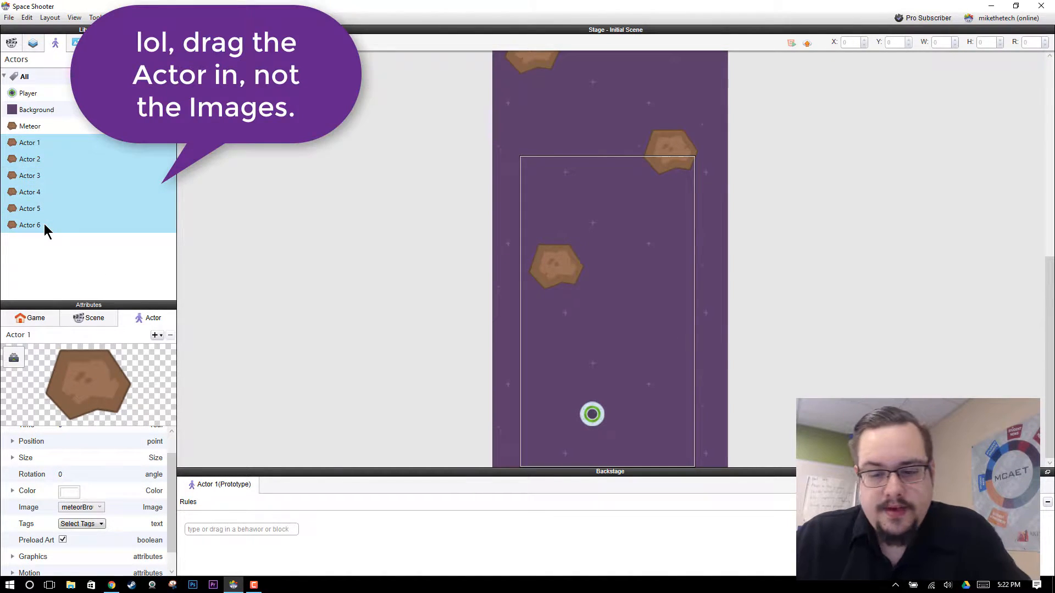
key(Delete)
Place two instances of the Meteor actor in the scene, at the camera frame's left edge and its upper-right corner
click(26, 126)
drag(22, 128, 367, 184)
drag(578, 284, 527, 226)
drag(24, 128, 687, 120)
Add further Meteor instances in the empty area to the left of the background
scroll(683, 157, up, 3)
drag(35, 125, 366, 157)
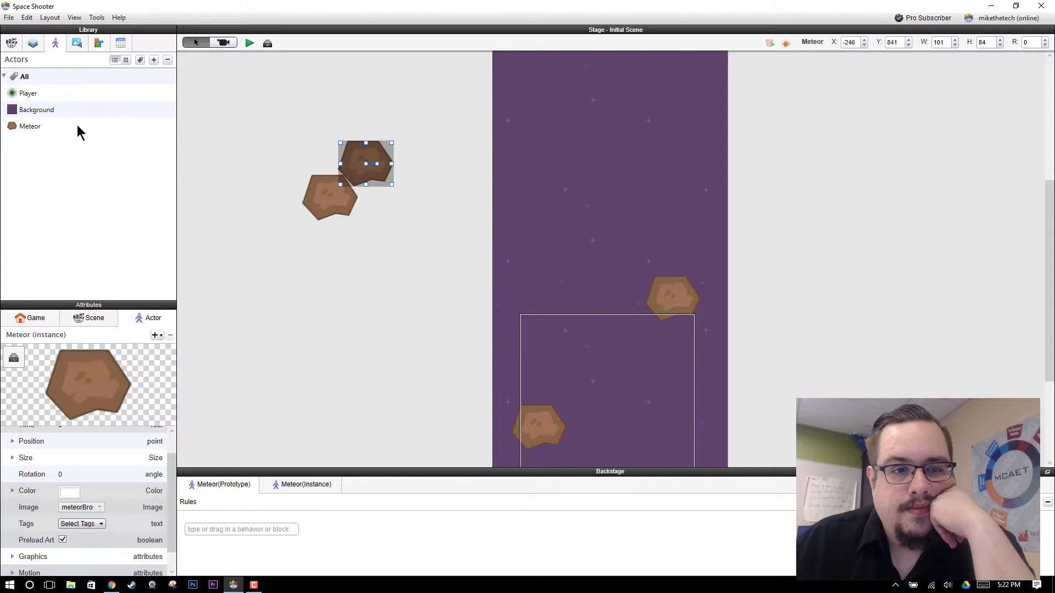
drag(77, 127, 378, 148)
scroll(463, 134, up, 3)
drag(377, 258, 446, 251)
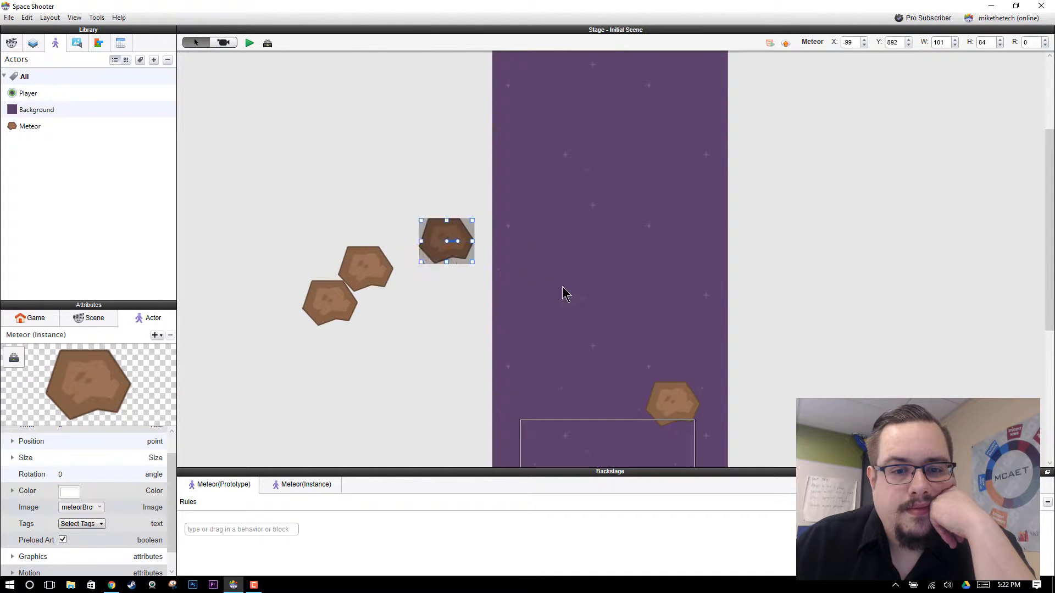
Move the three meteors beside the background onto it in a zigzag, the upper two at about X 299, Y 992 and X 110, Y 1148
mouse_move(563, 288)
mouse_down()
mouse_move(566, 308)
mouse_move(559, 302)
mouse_up()
click(384, 263)
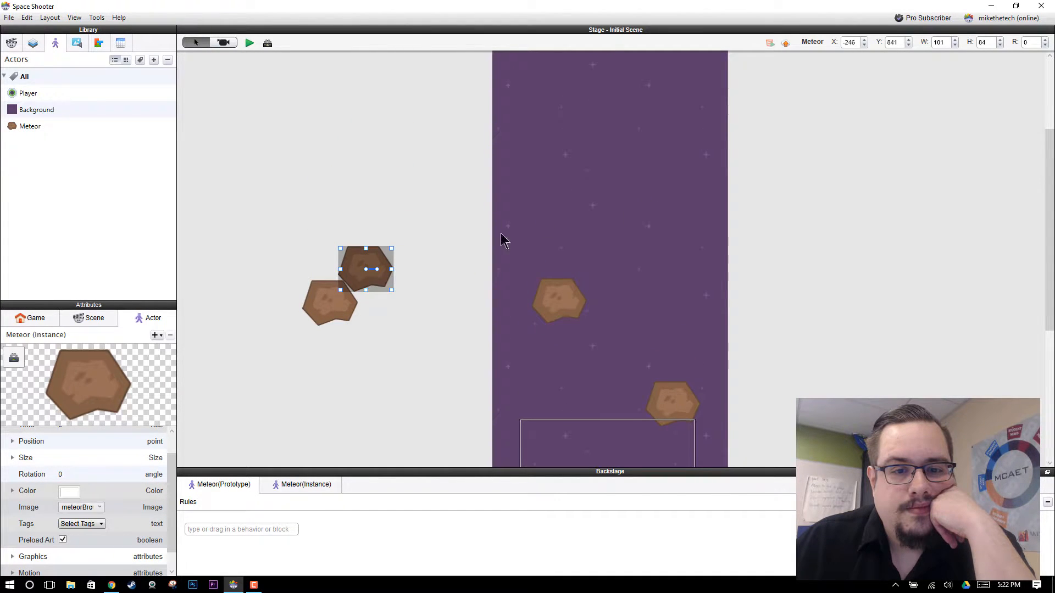
drag(360, 266, 658, 182)
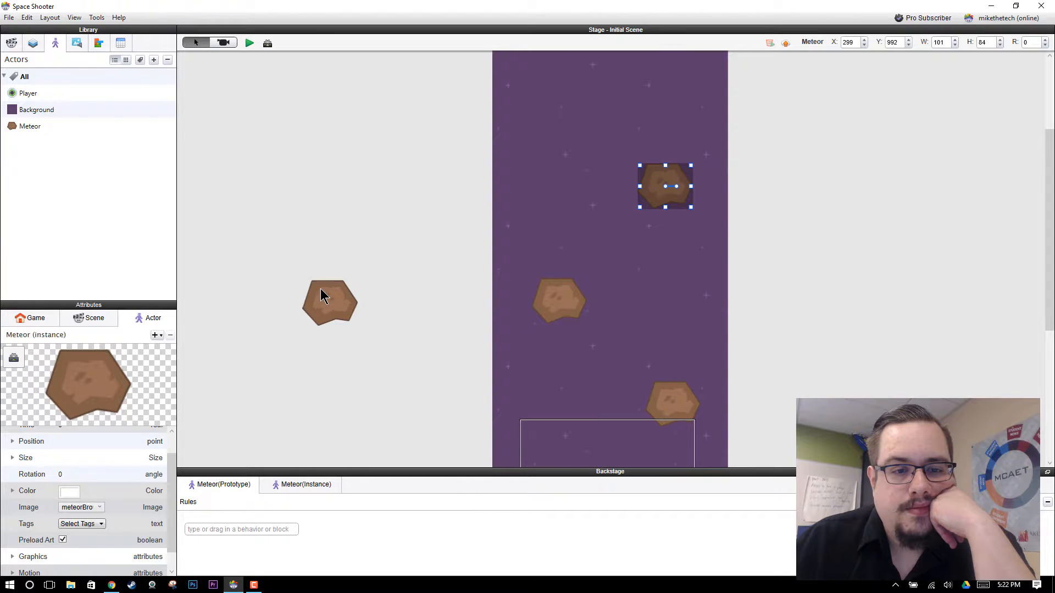
drag(321, 296, 552, 94)
Place one more Meteor instance near the background's upper-right part and leave all actors deselected
scroll(771, 142, up, 3)
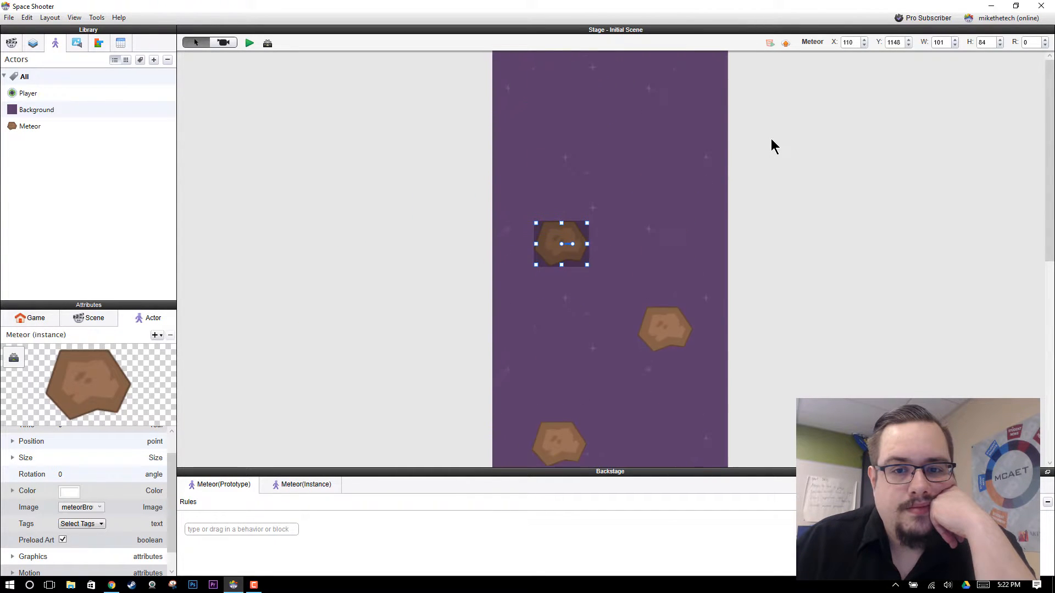
drag(25, 126, 677, 124)
click(822, 152)
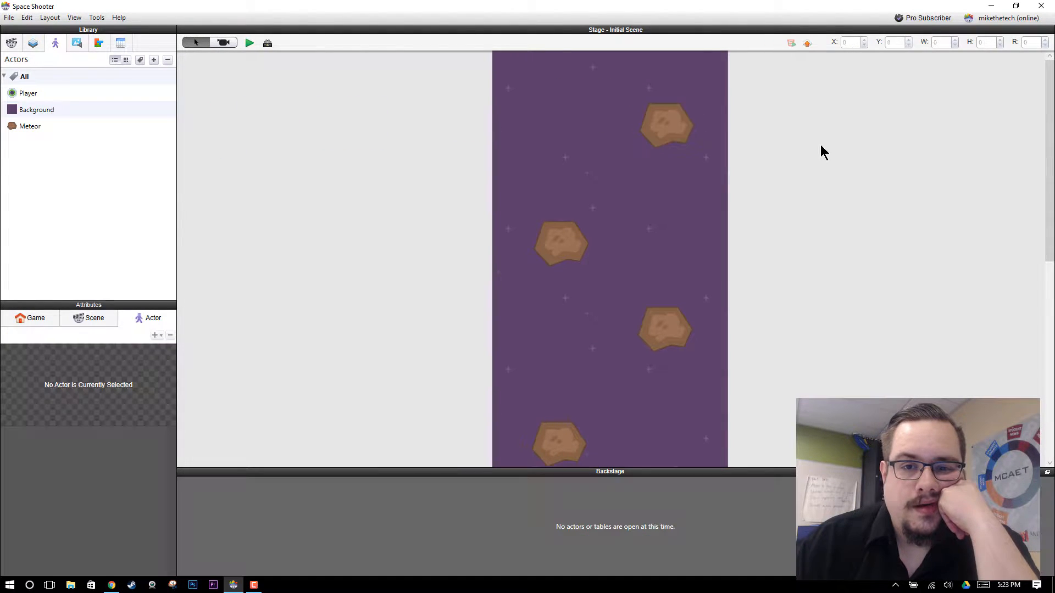
click(685, 130)
click(778, 180)
scroll(778, 179, down, 2)
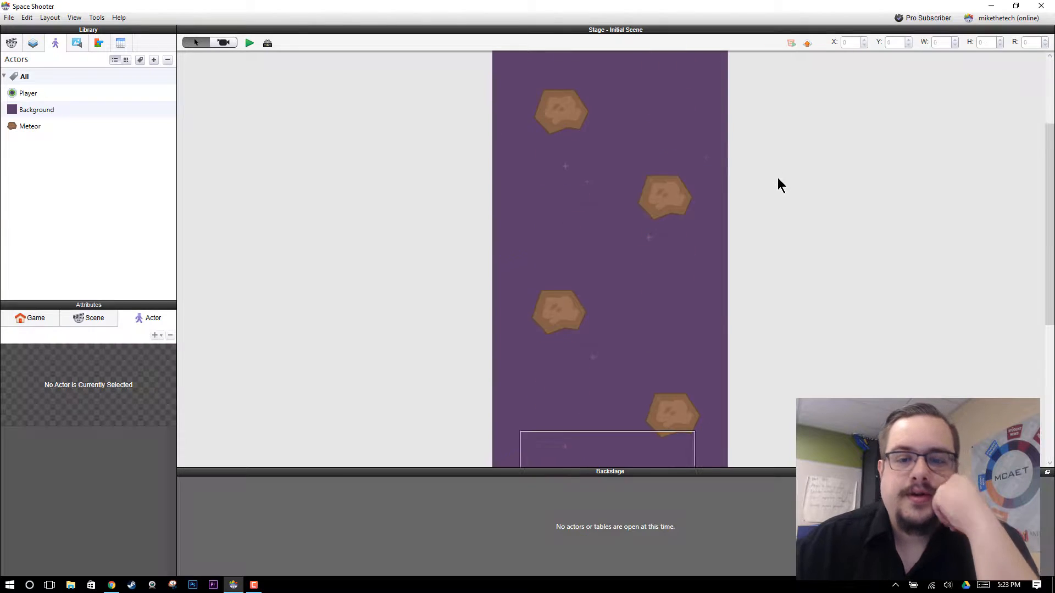
scroll(780, 203, down, 4)
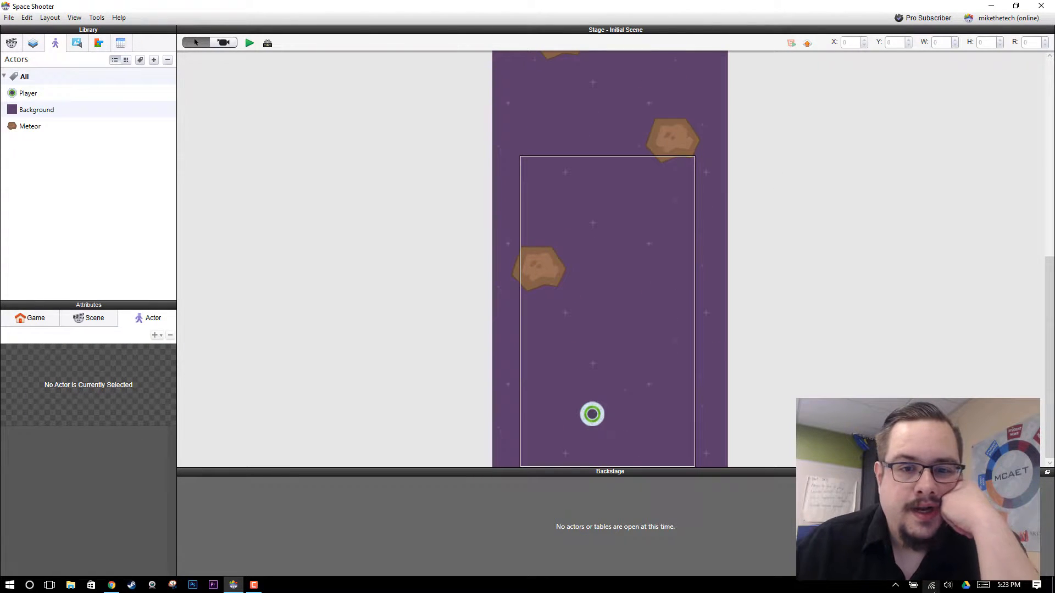
Enable both Wrap X and Wrap Y in the attributes of the Initial Scene
click(84, 318)
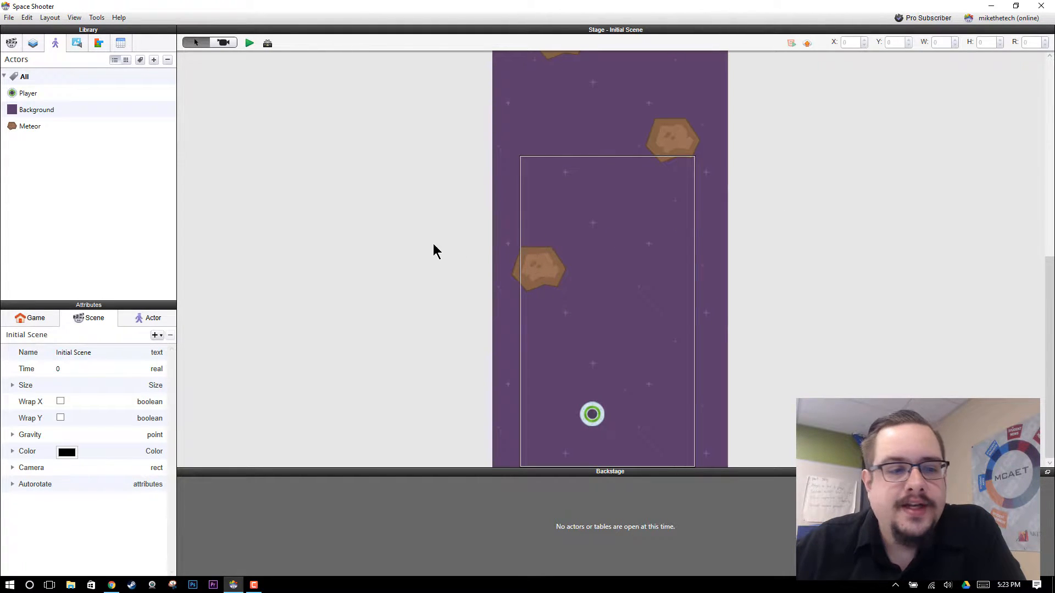
click(35, 317)
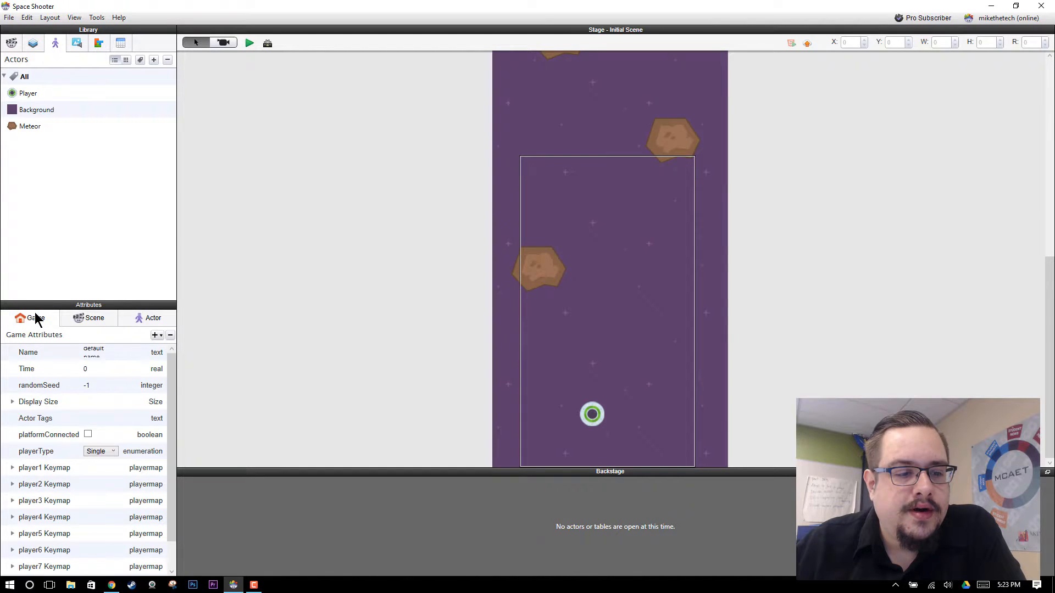
scroll(70, 379, down, 1)
click(91, 320)
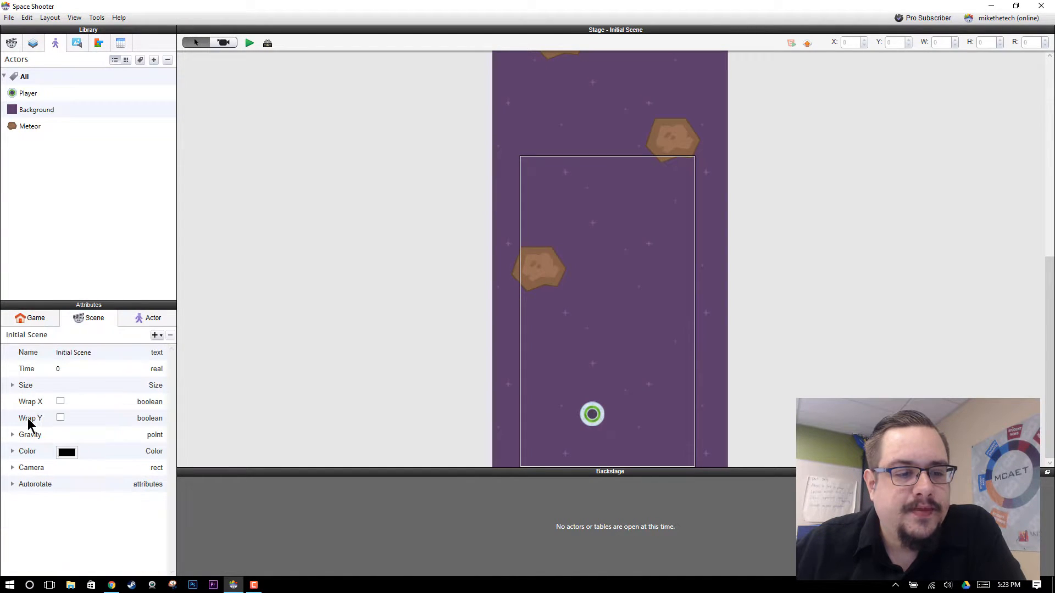
click(59, 401)
click(60, 417)
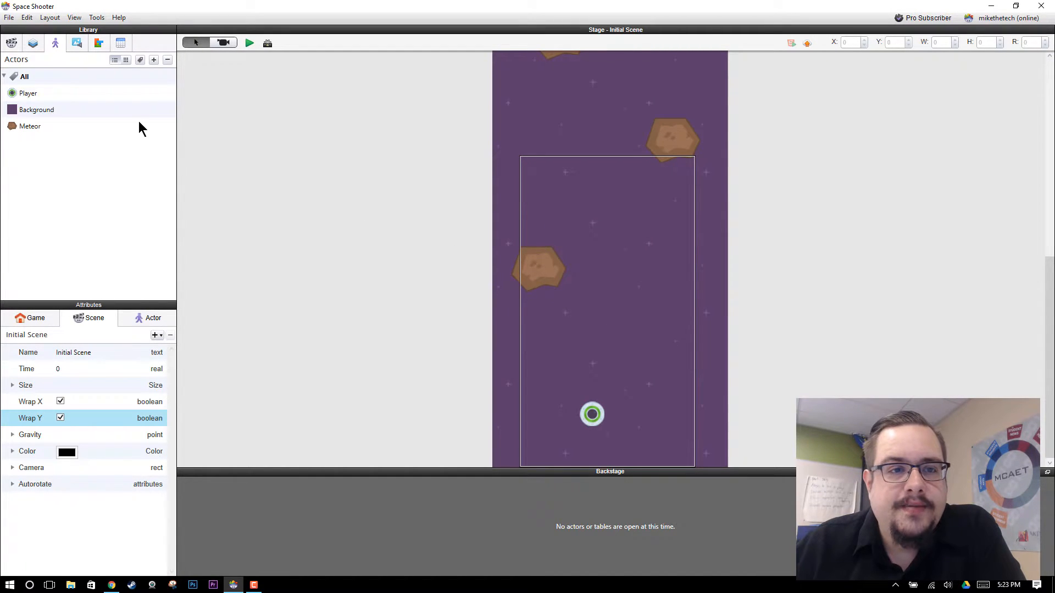
Open the Meteor prototype's rules, enlarge the Backstage area and add a Rotate behavior to the Meteor
click(113, 125)
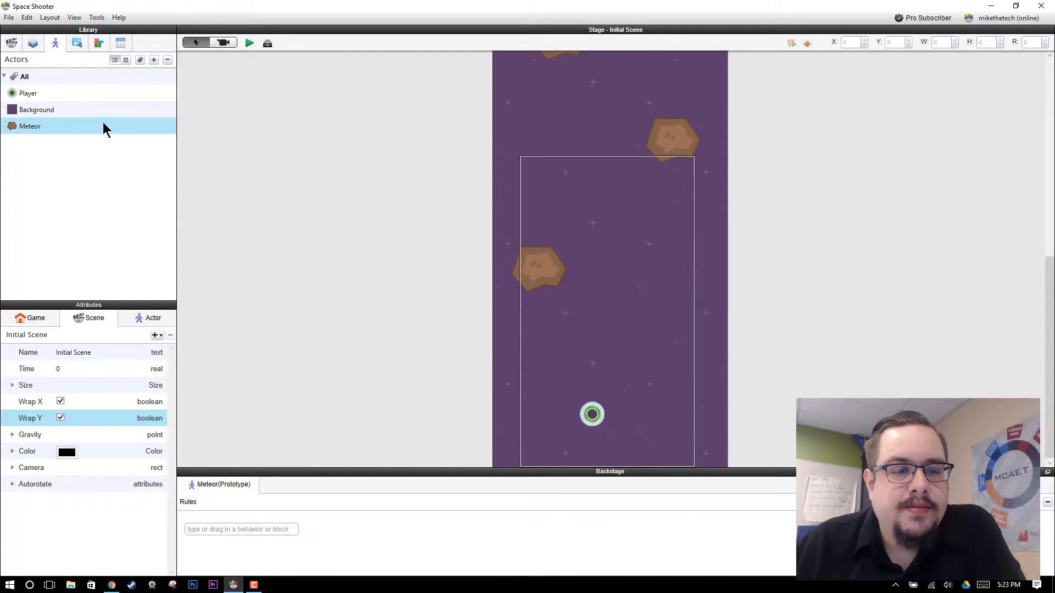
drag(369, 466, 334, 185)
click(97, 44)
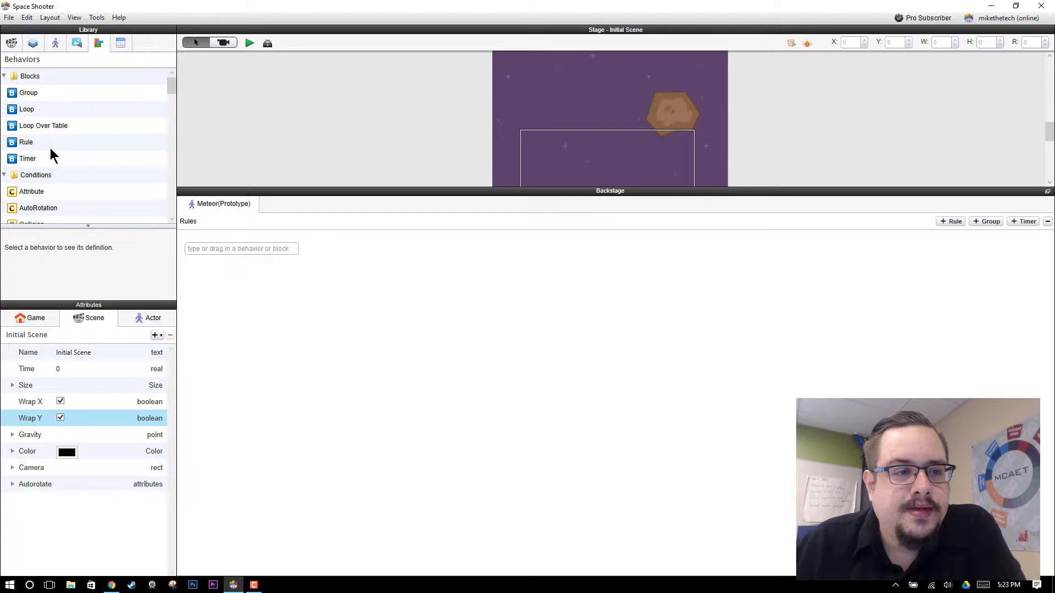
scroll(51, 148, down, 2)
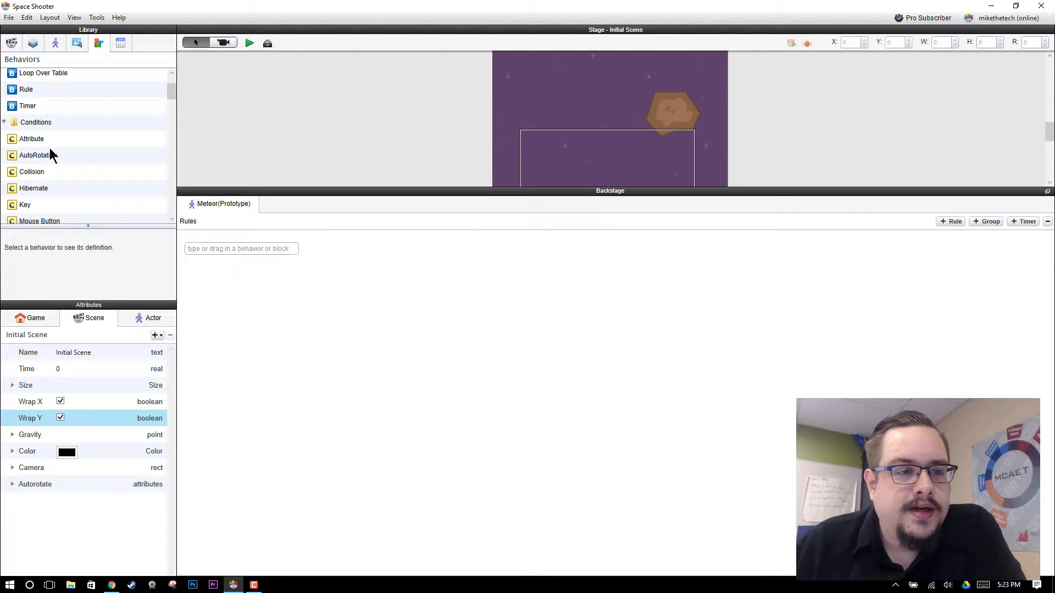
scroll(49, 148, down, 10)
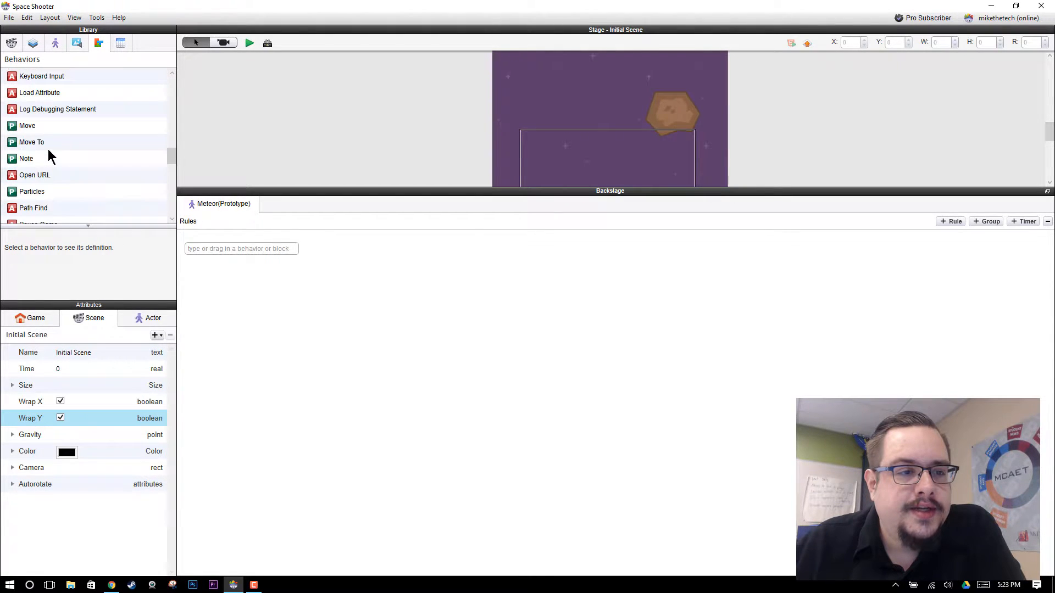
scroll(48, 151, down, 6)
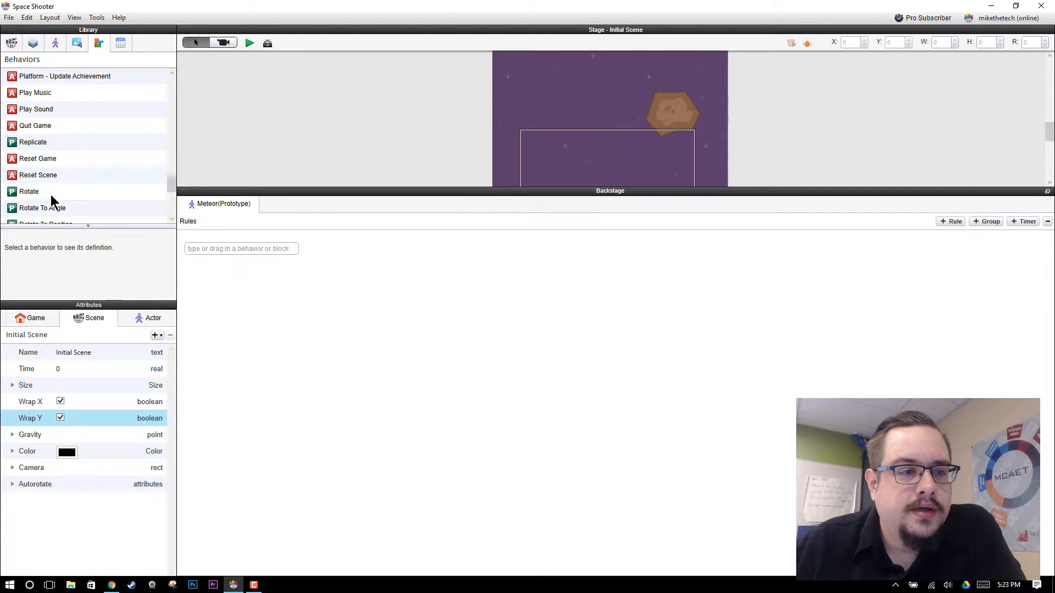
drag(51, 193, 261, 254)
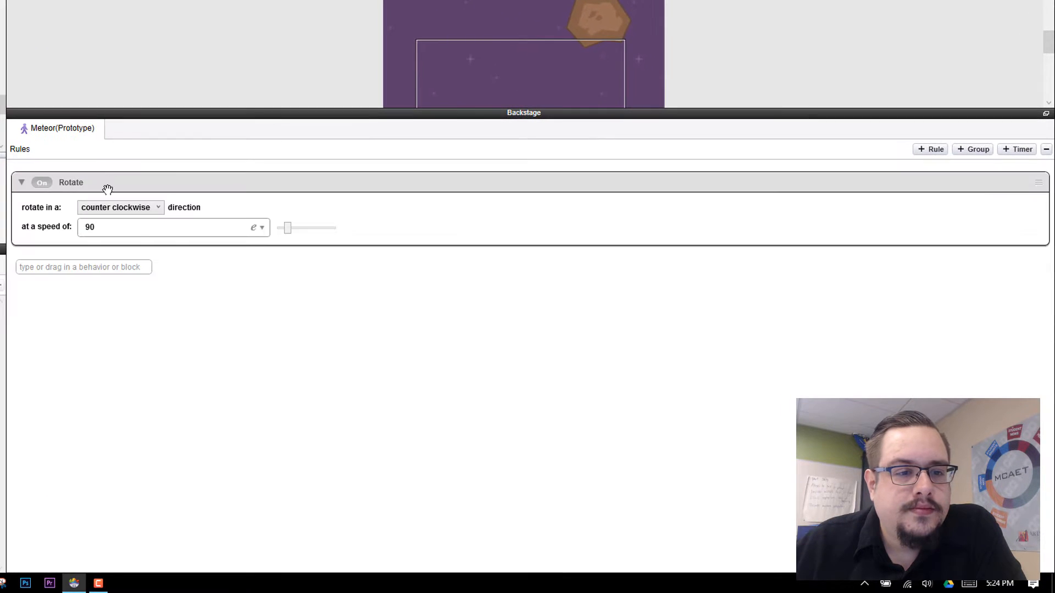
click(131, 227)
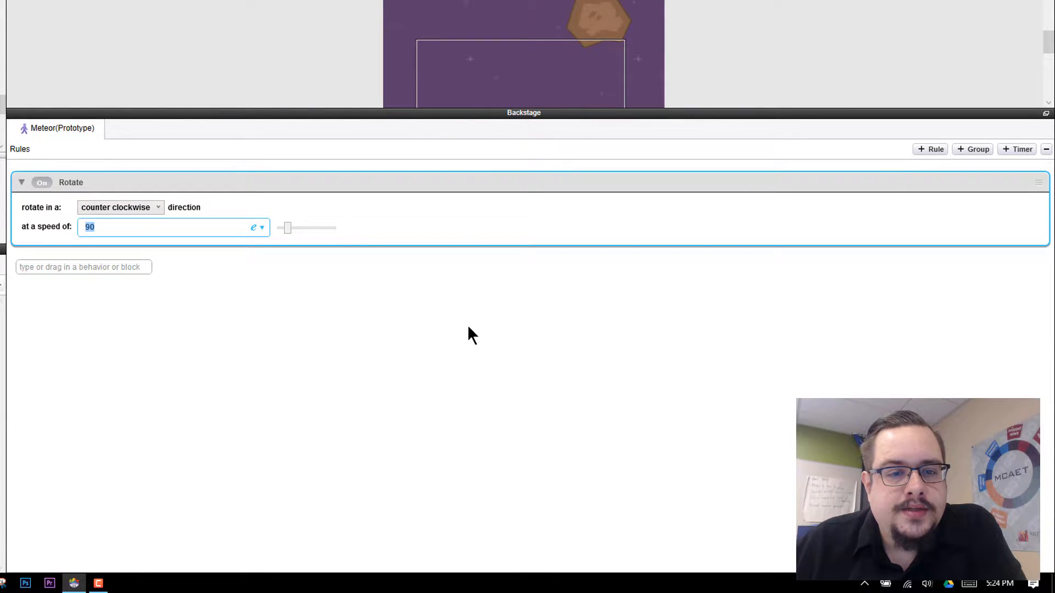
Preview the game to check the meteors' rotation, and return to the Meteor's rules without closing the project
click(631, 1)
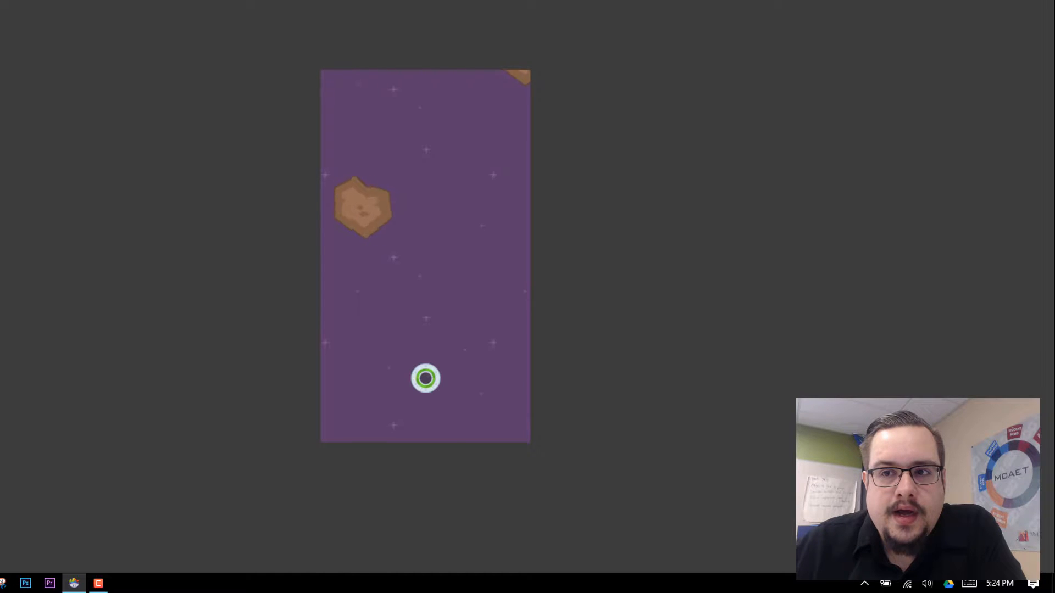
key(alt+F4)
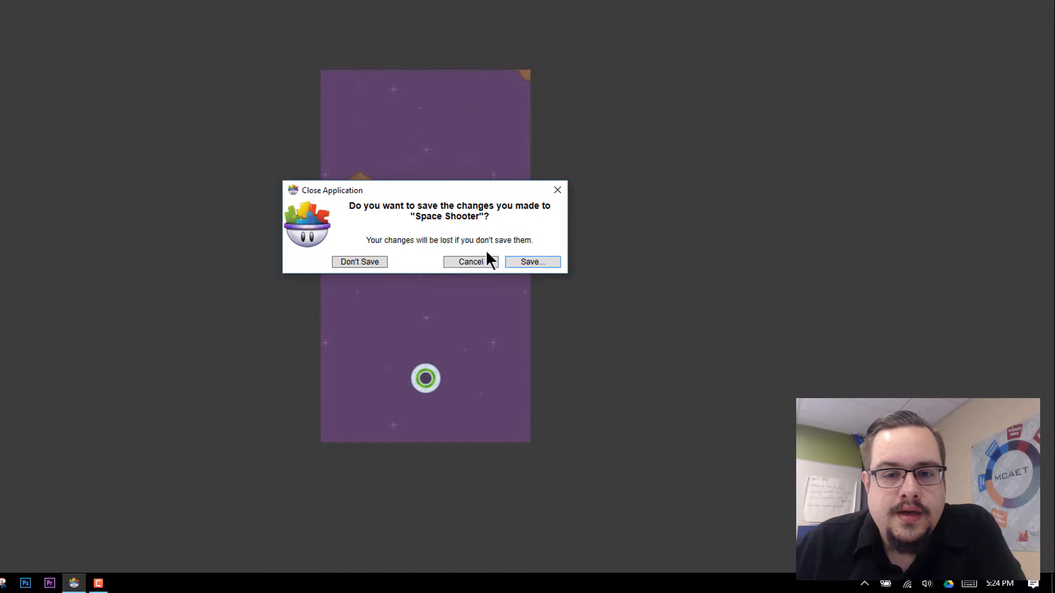
click(487, 263)
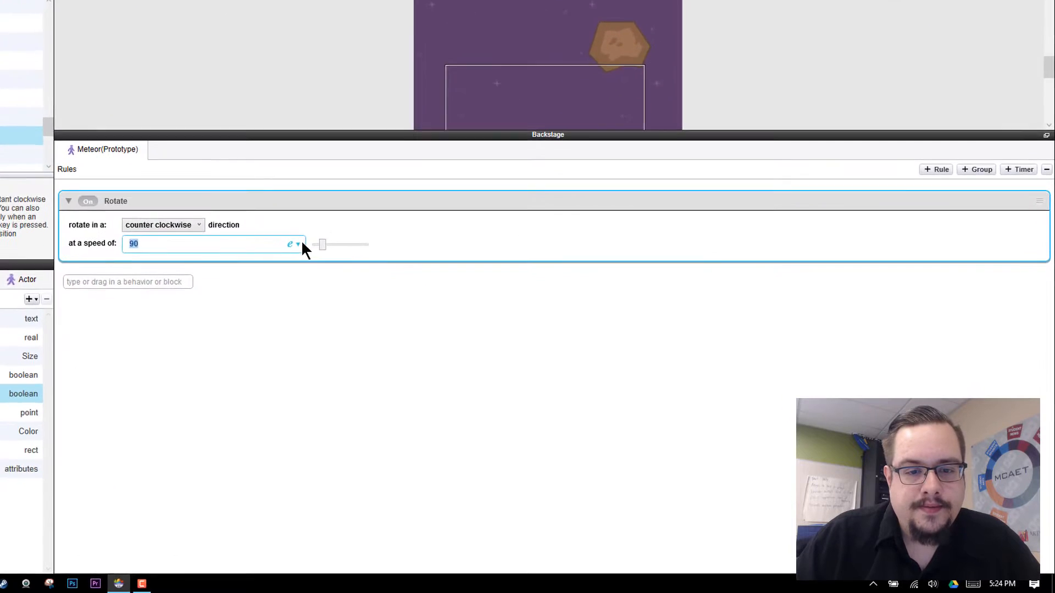
click(381, 285)
click(188, 301)
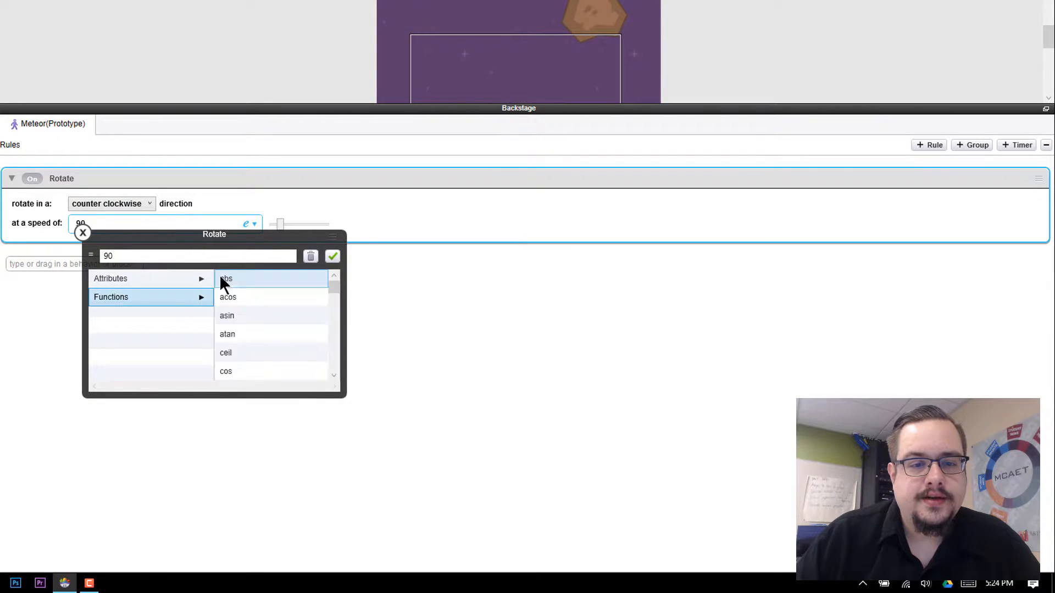
scroll(247, 292, down, 10)
scroll(248, 293, up, 2)
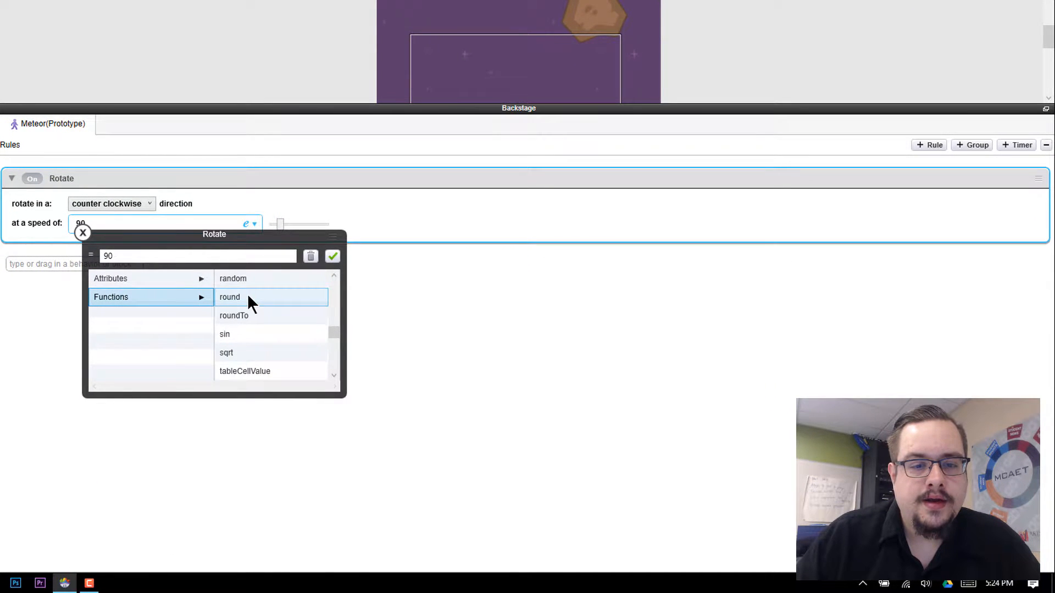
click(251, 281)
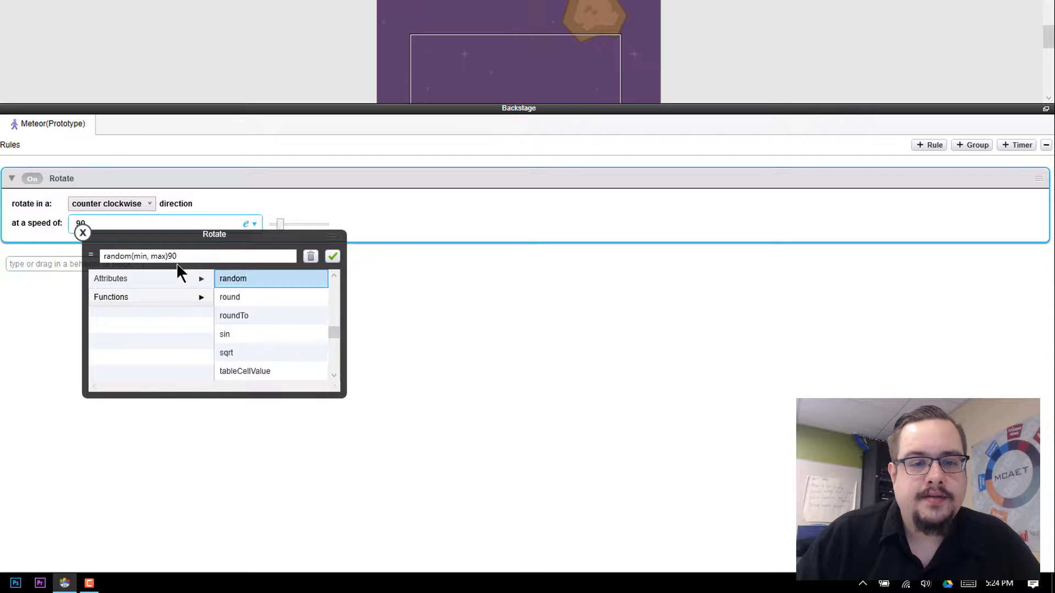
key(BackSpace)
key(BackSpace)
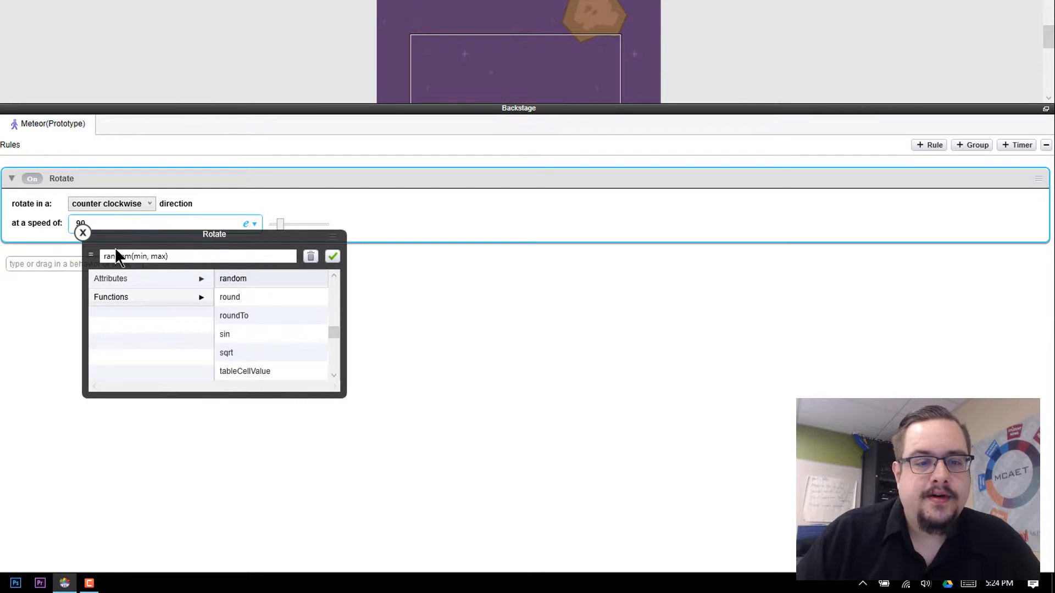
click(135, 257)
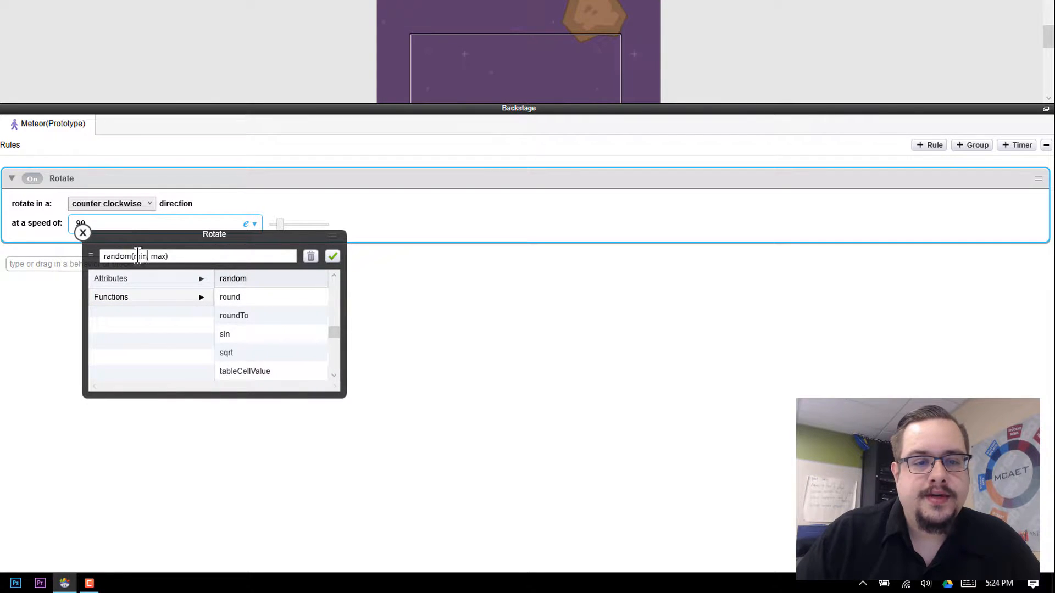
double_click(141, 257)
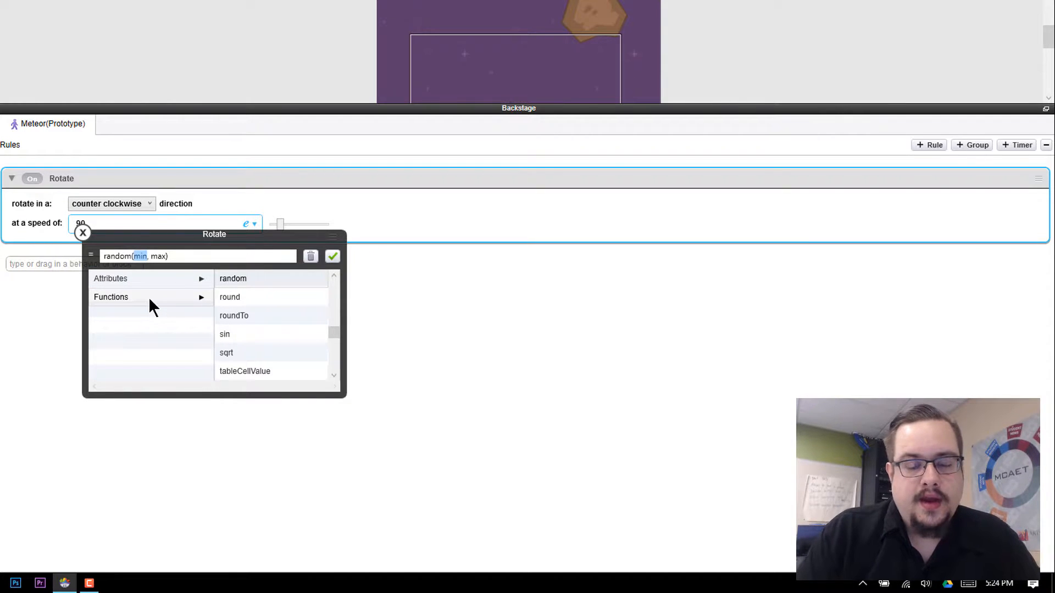
text(30)
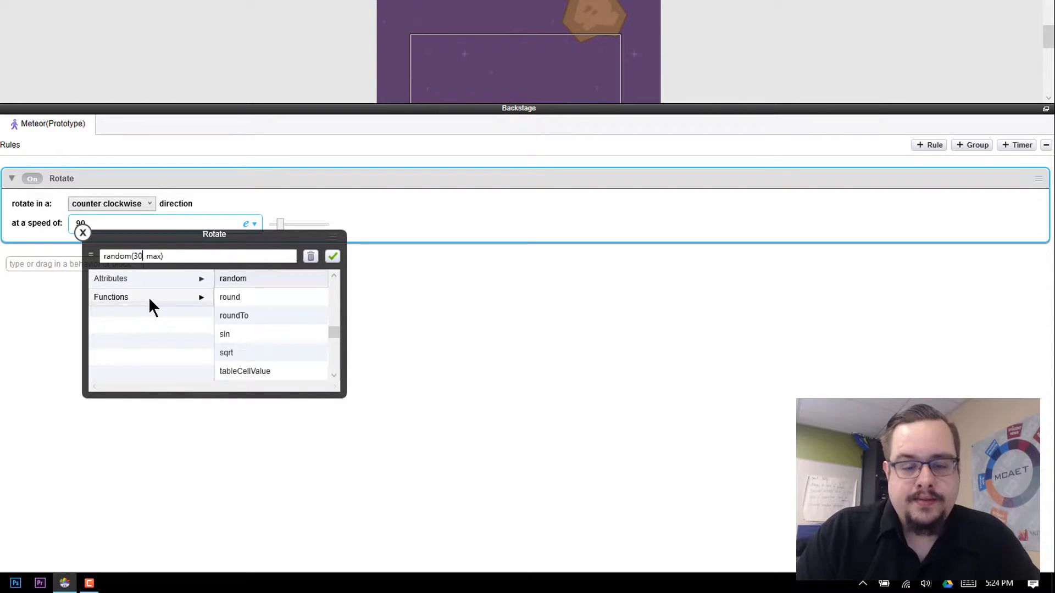
key(Right)
key(Right)
key(Right)
key(Right)
key(Right)
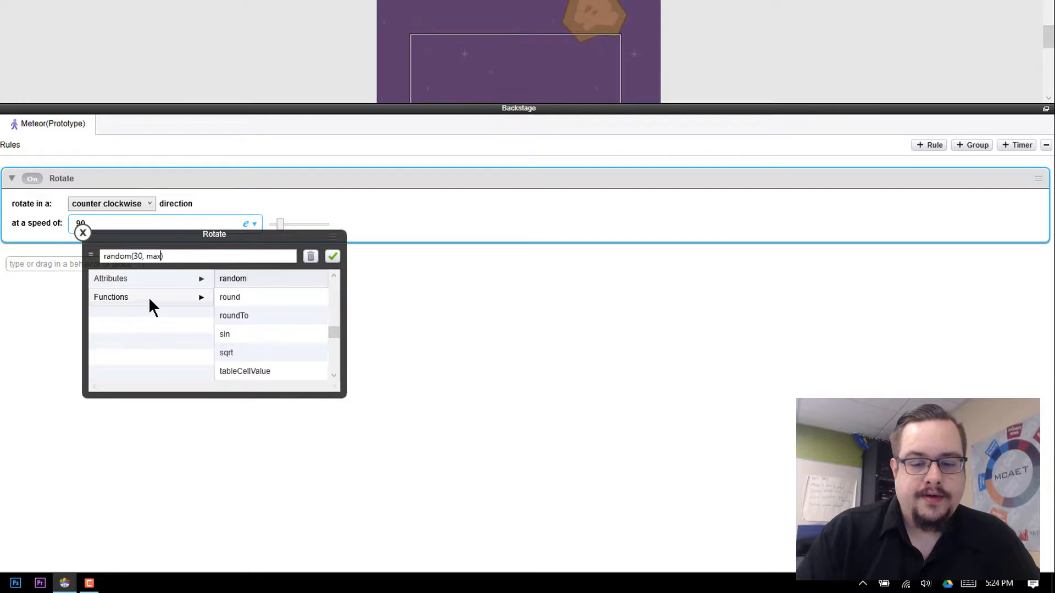
key(BackSpace)
key(BackSpace)
key(BackSpace)
text(90)
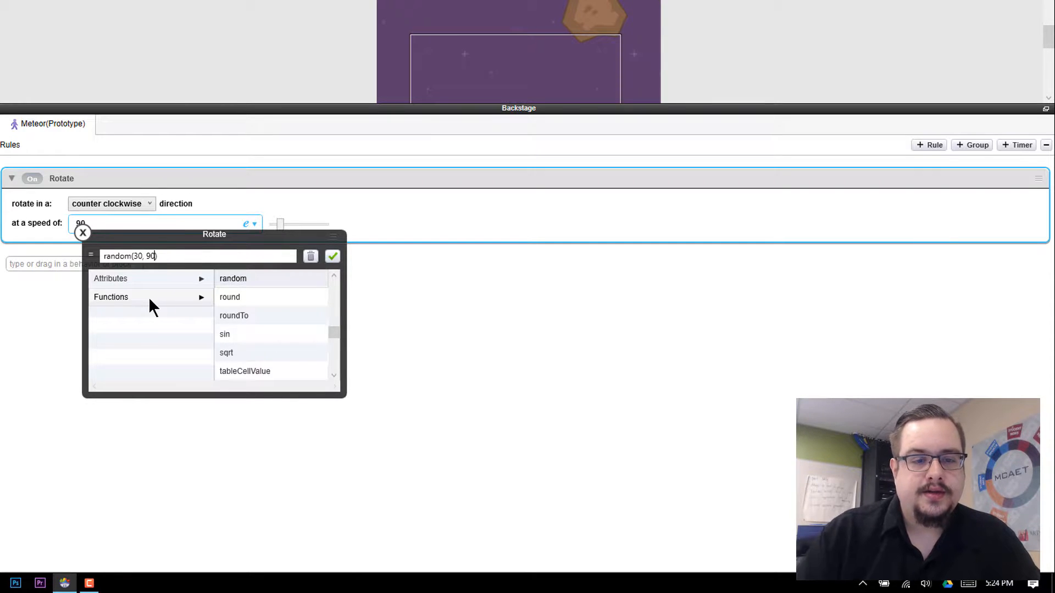
click(78, 231)
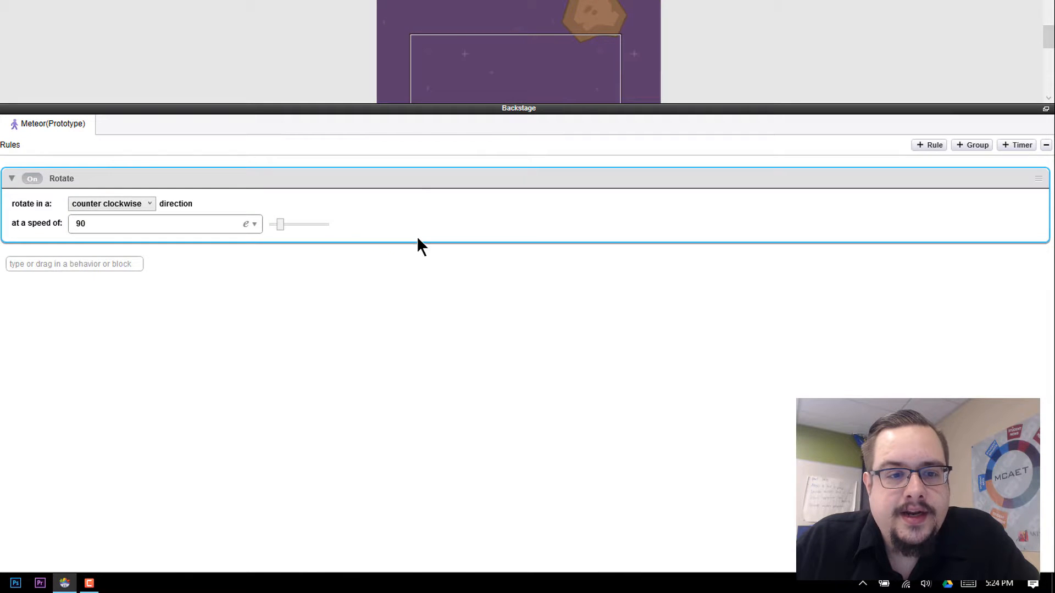
Set the speed of the Meteor's Rotate behavior to the expression random(30, 100)
click(240, 225)
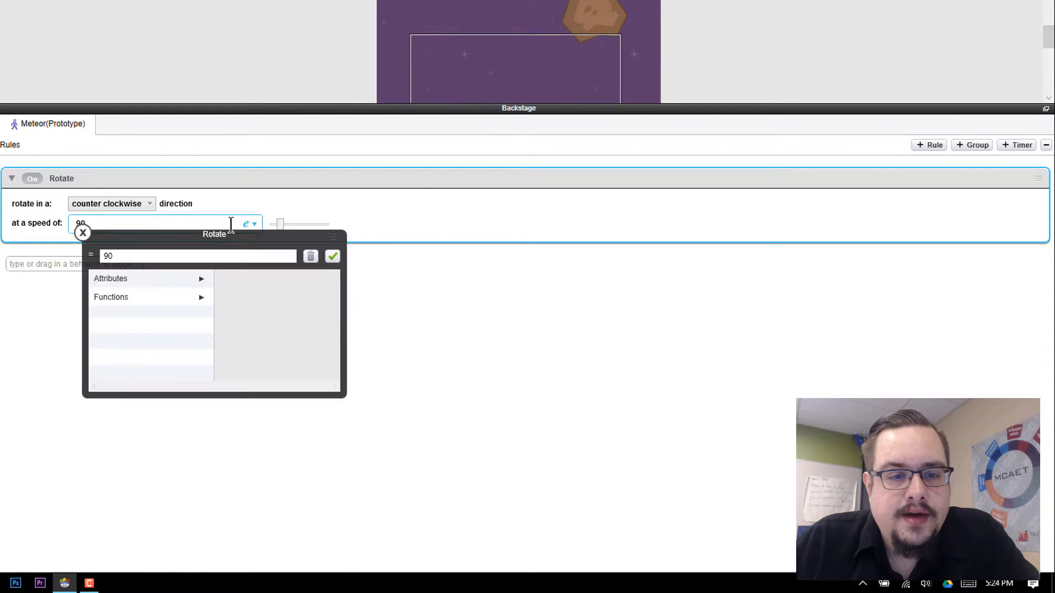
key(BackSpace)
key(BackSpace)
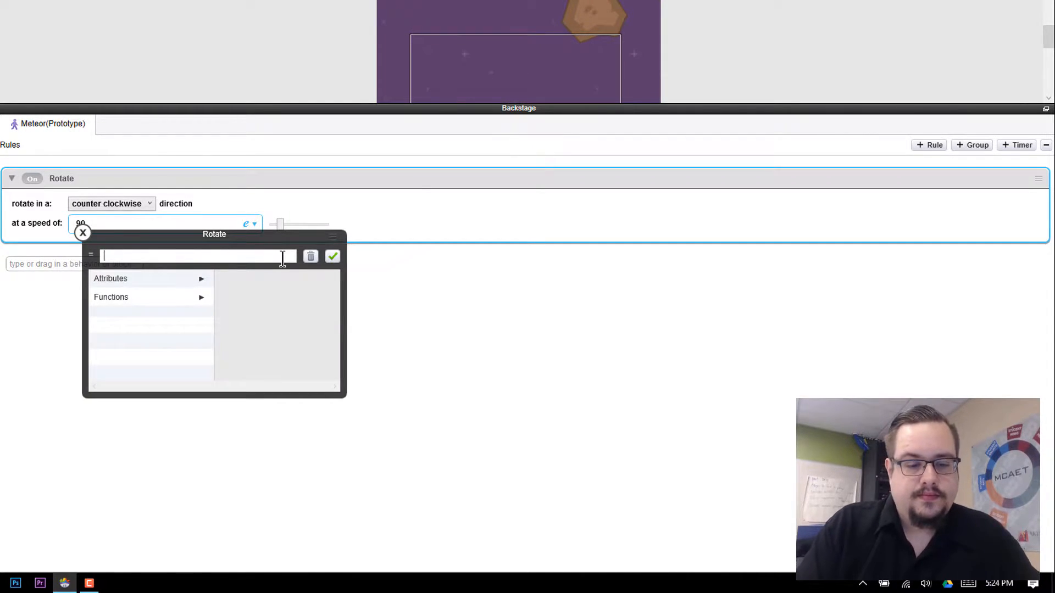
click(185, 299)
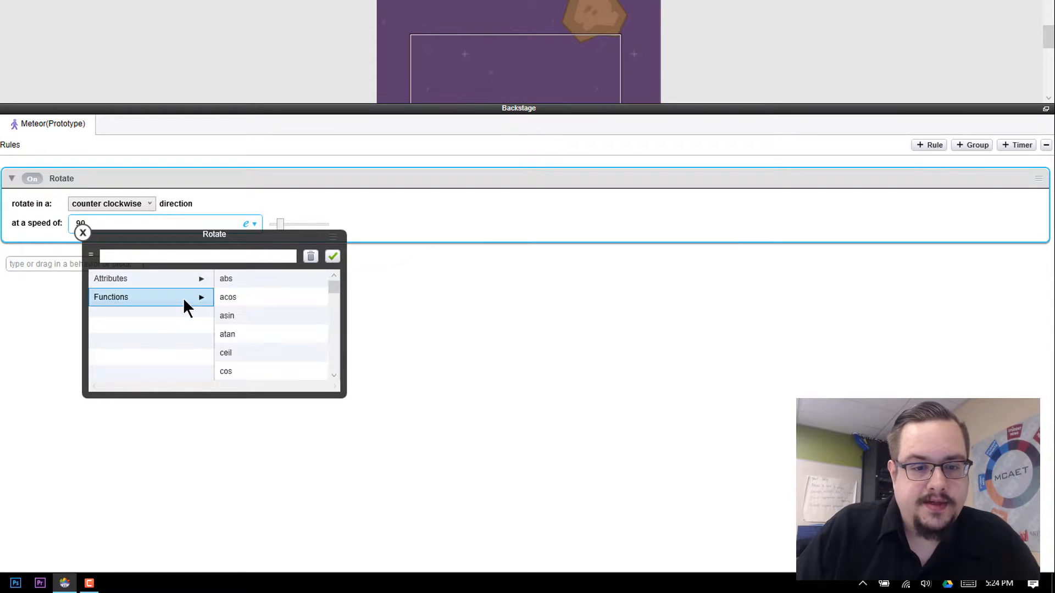
scroll(262, 305, down, 5)
click(268, 299)
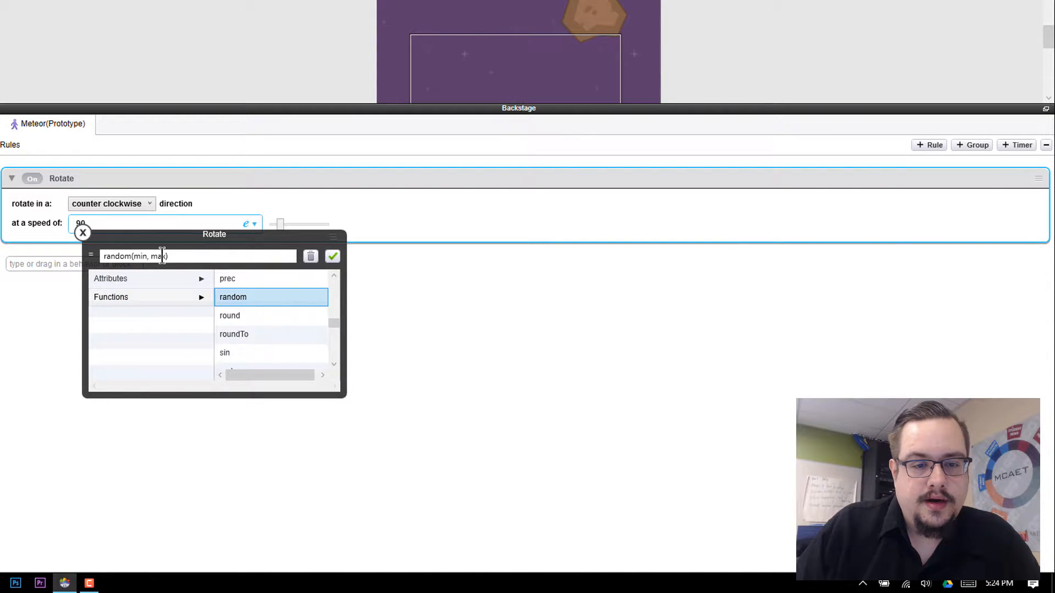
double_click(139, 257)
text(30)
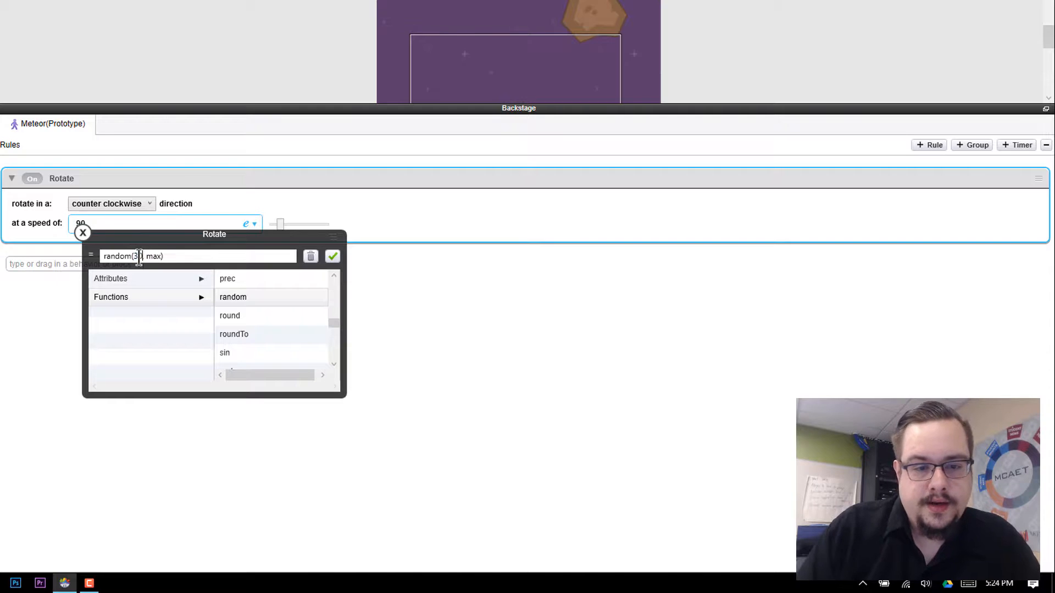
double_click(154, 257)
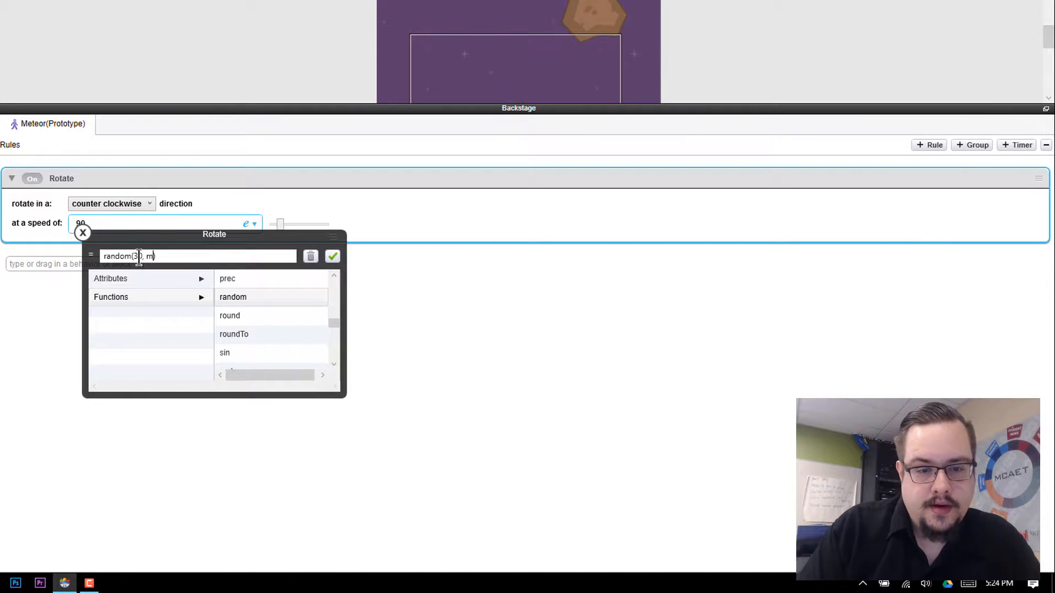
text(100)
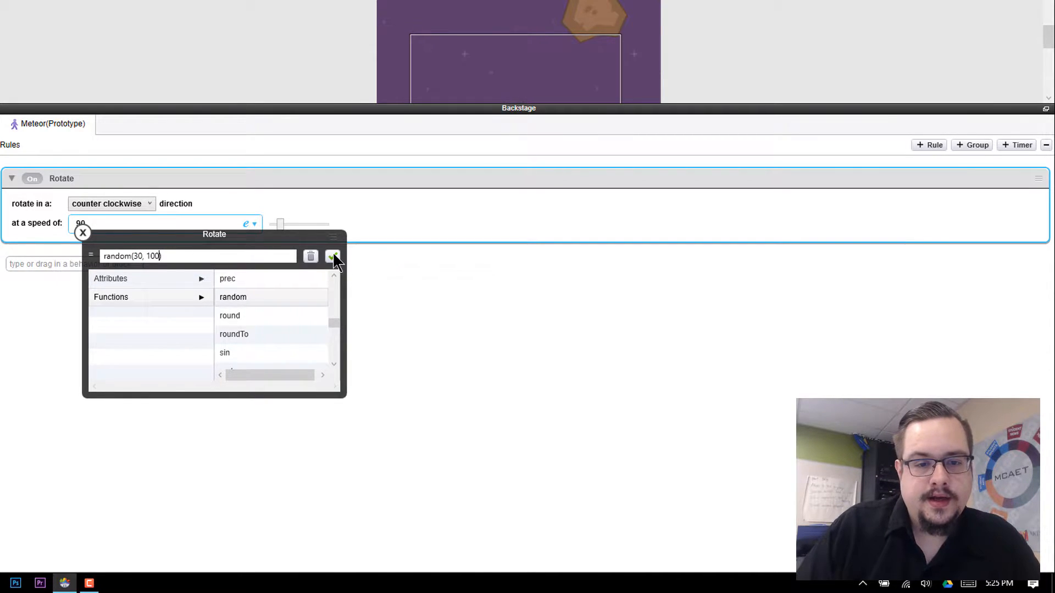
click(332, 254)
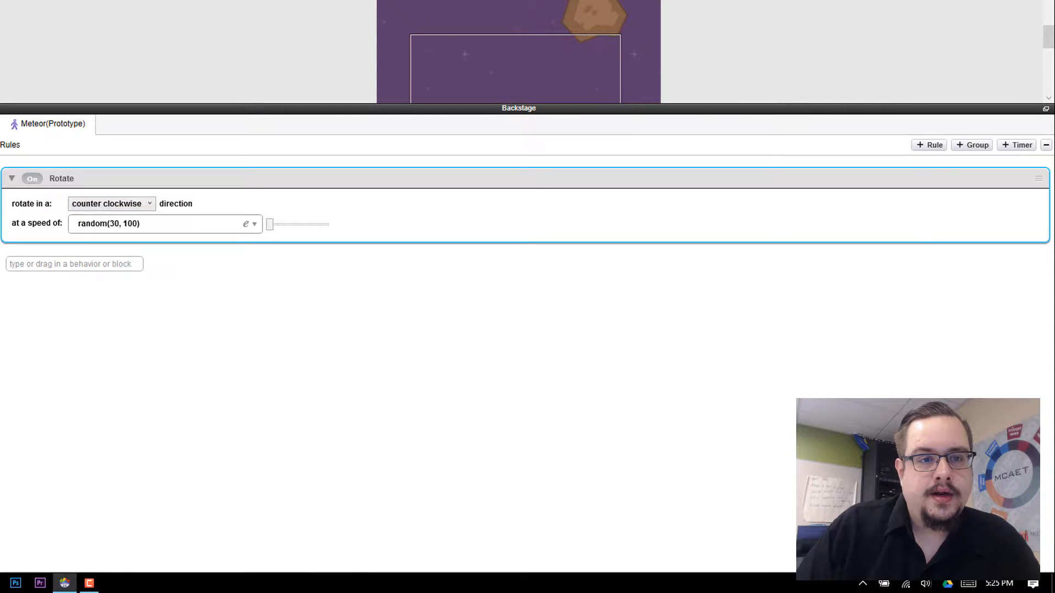
Preview the game with the randomized meteor rotation speed, return to the editor and look through the remaining behaviors
key(ctrl+p)
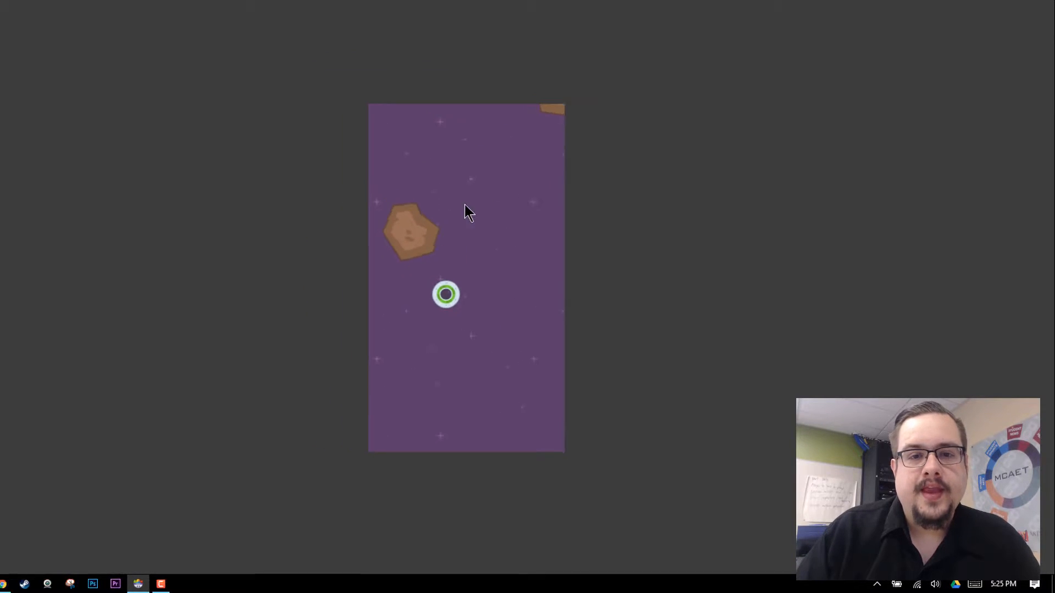
click(17, 41)
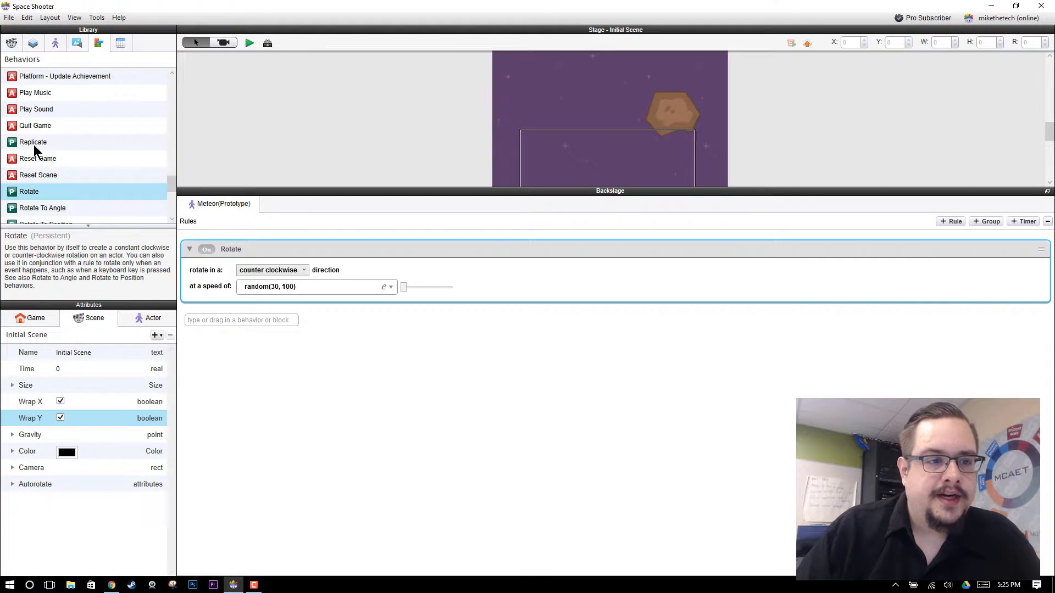
scroll(72, 142, down, 10)
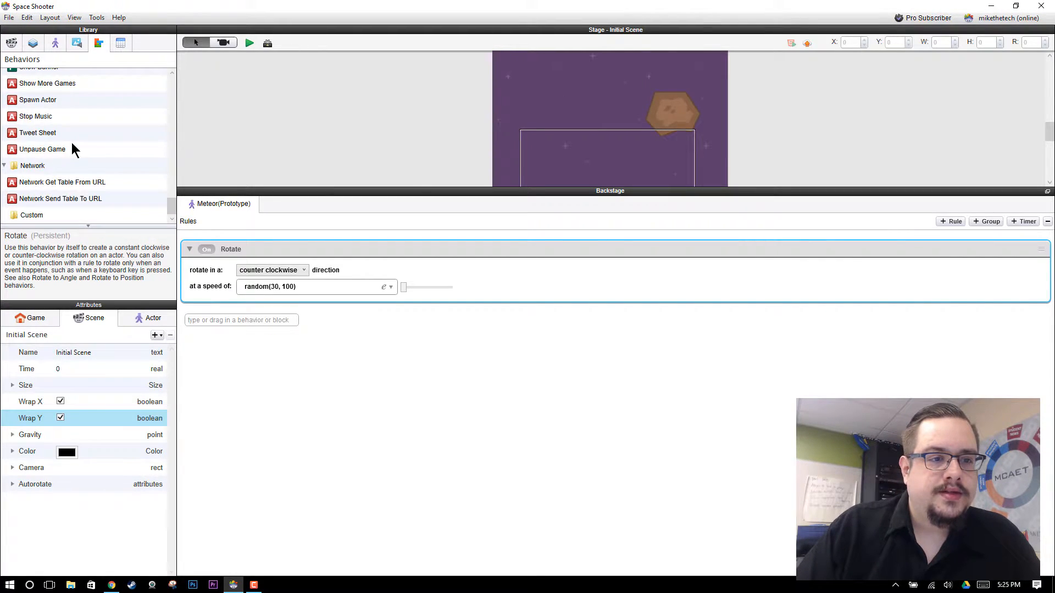
Find the Move behavior in the behaviors library and add it to the Meteor's rules below Rotate
scroll(72, 144, up, 12)
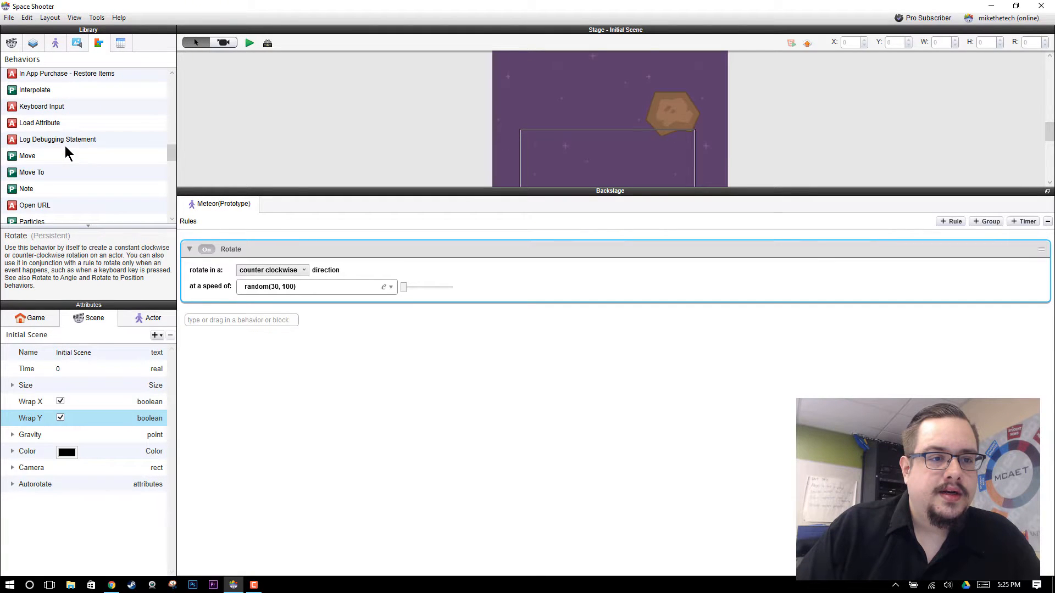
scroll(65, 146, up, 1)
scroll(64, 153, down, 1)
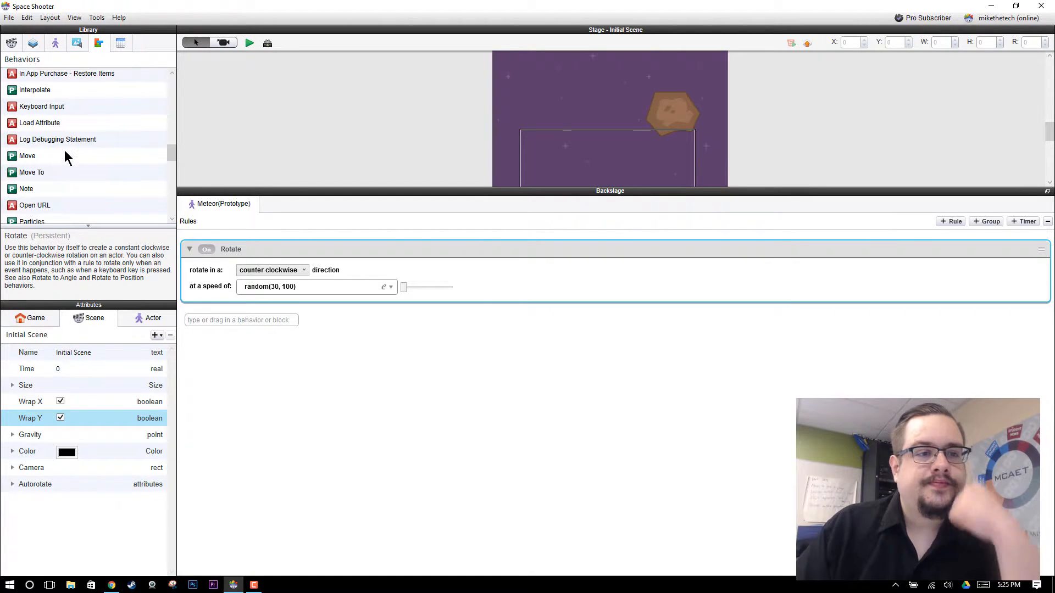
click(41, 167)
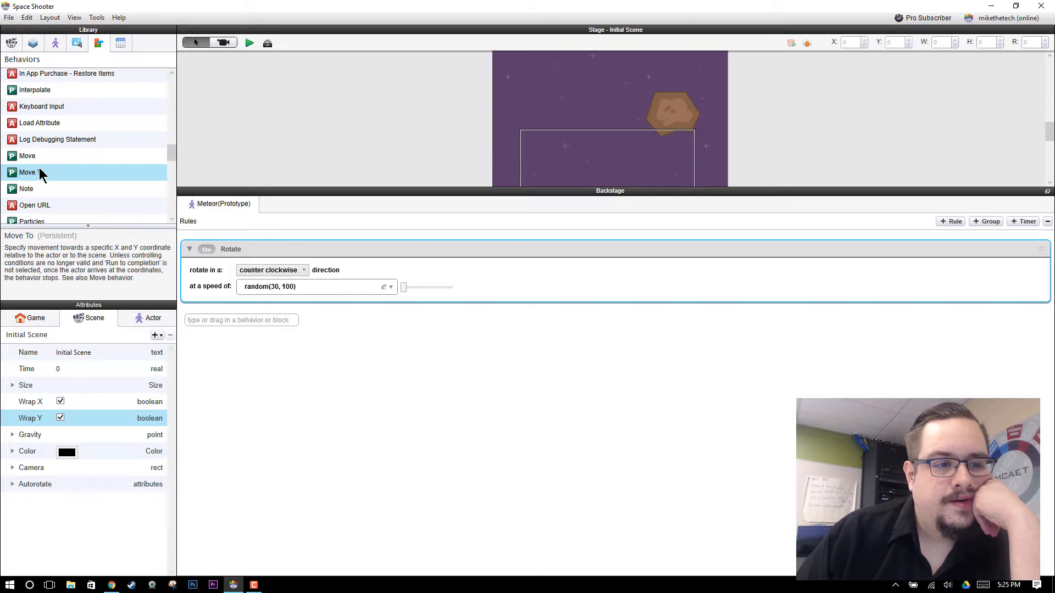
drag(48, 156, 264, 354)
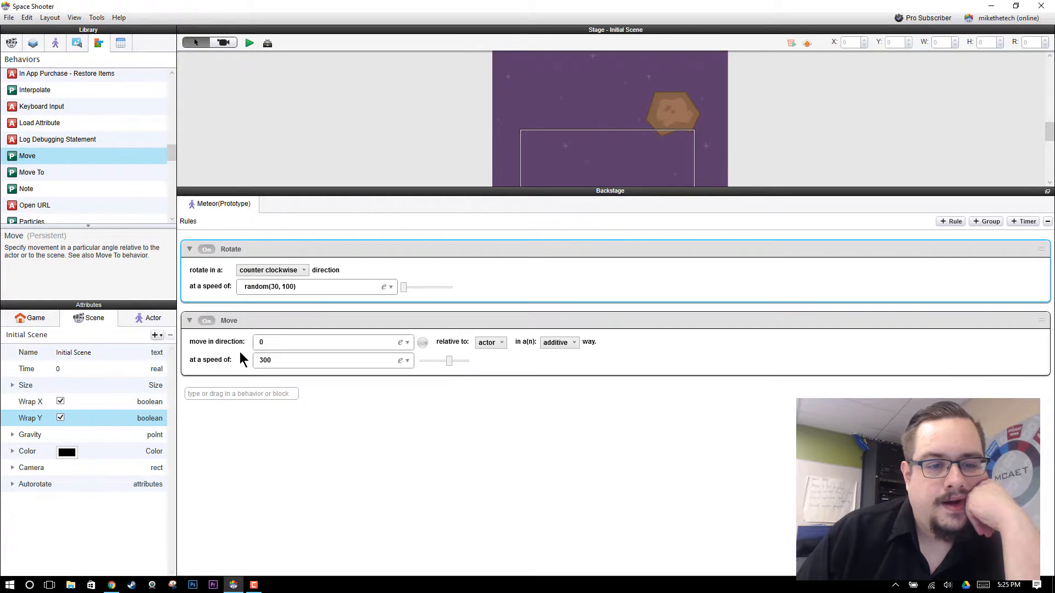
Enter random(0, 359) as the Move direction and random(0, 30) as its speed, and preview the meteors' motion
click(291, 342)
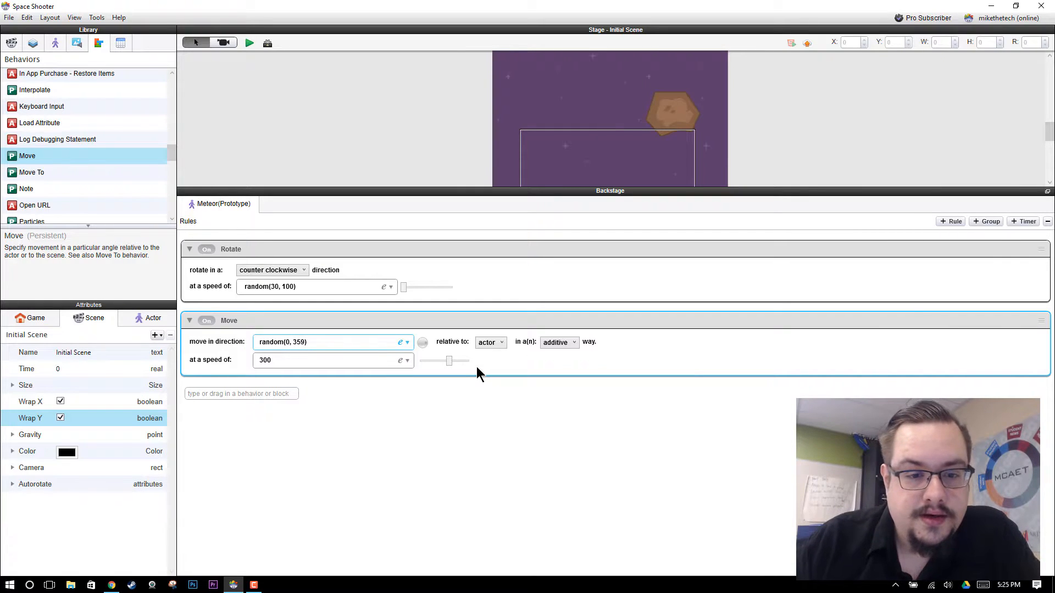
key(BackSpace)
double_click(283, 360)
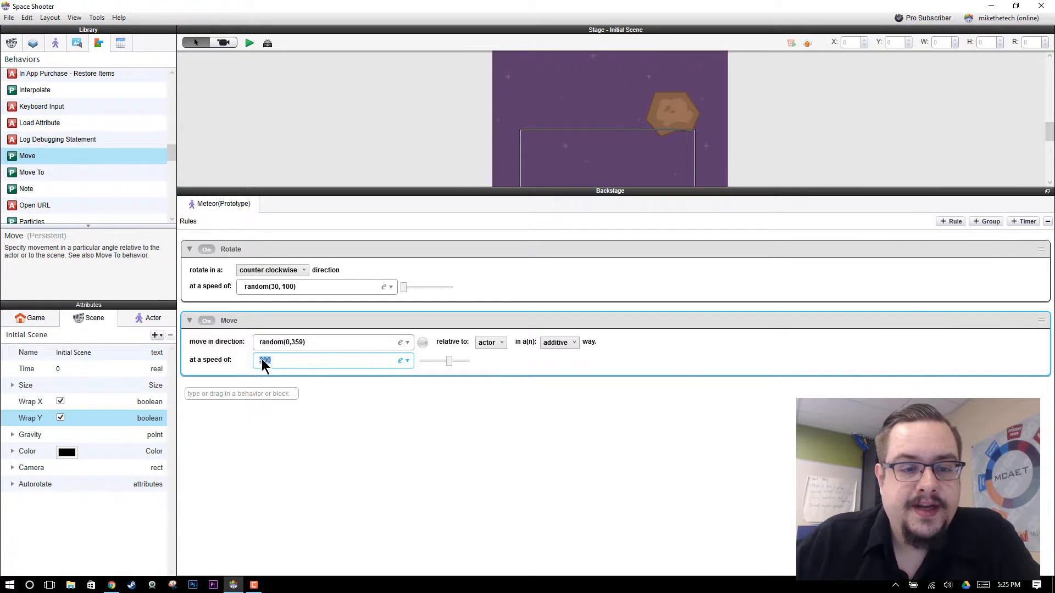
text(random(0,)
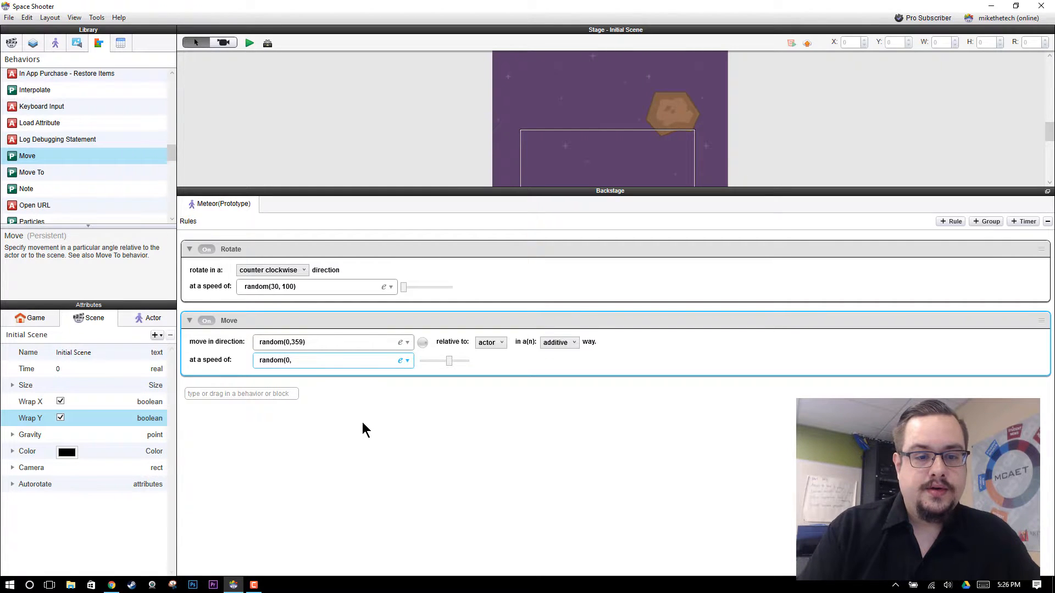
text( 30))
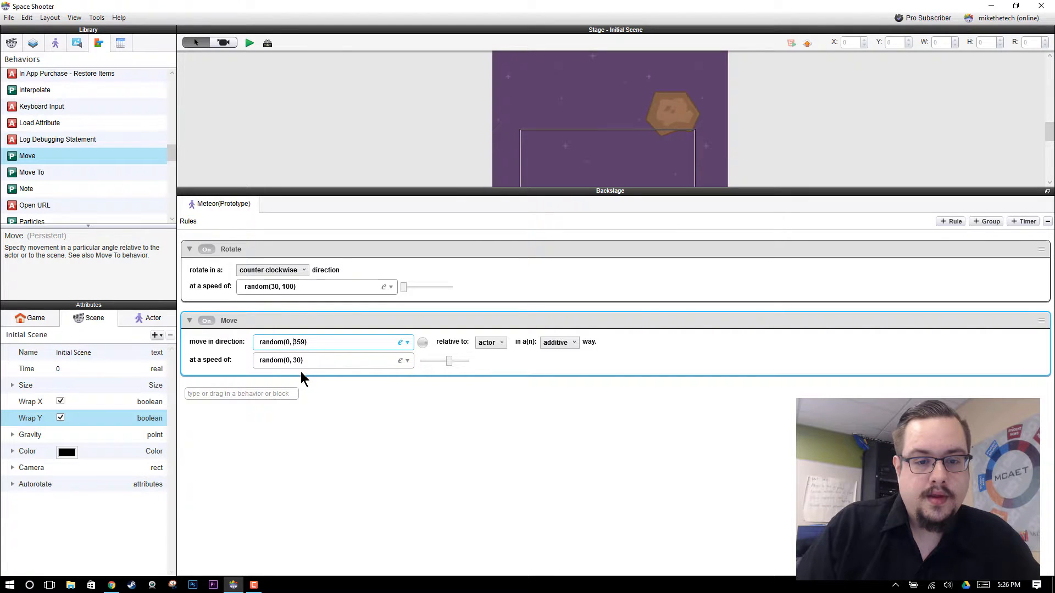
click(467, 414)
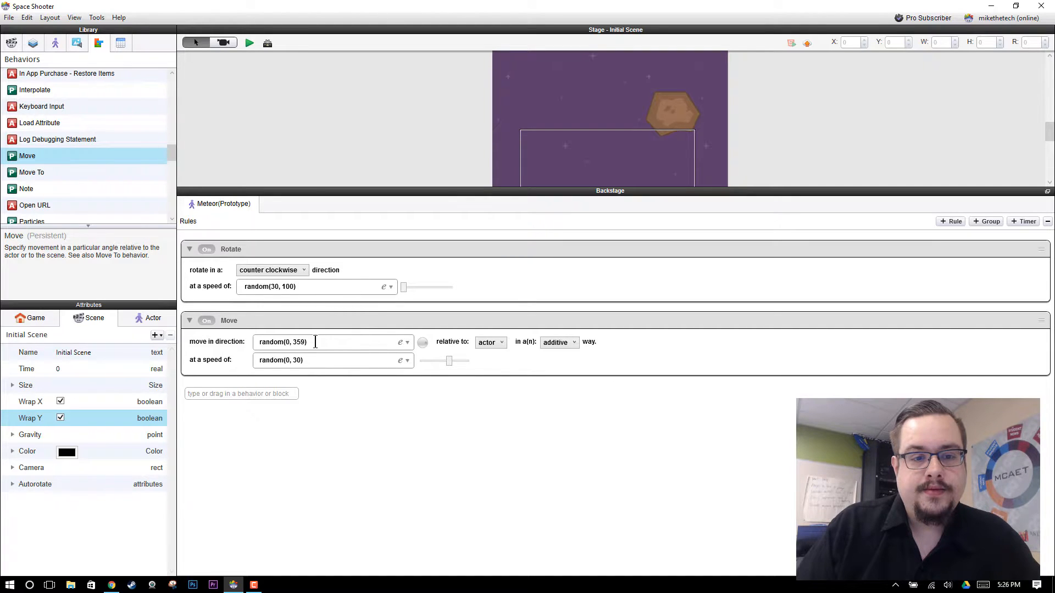
click(249, 42)
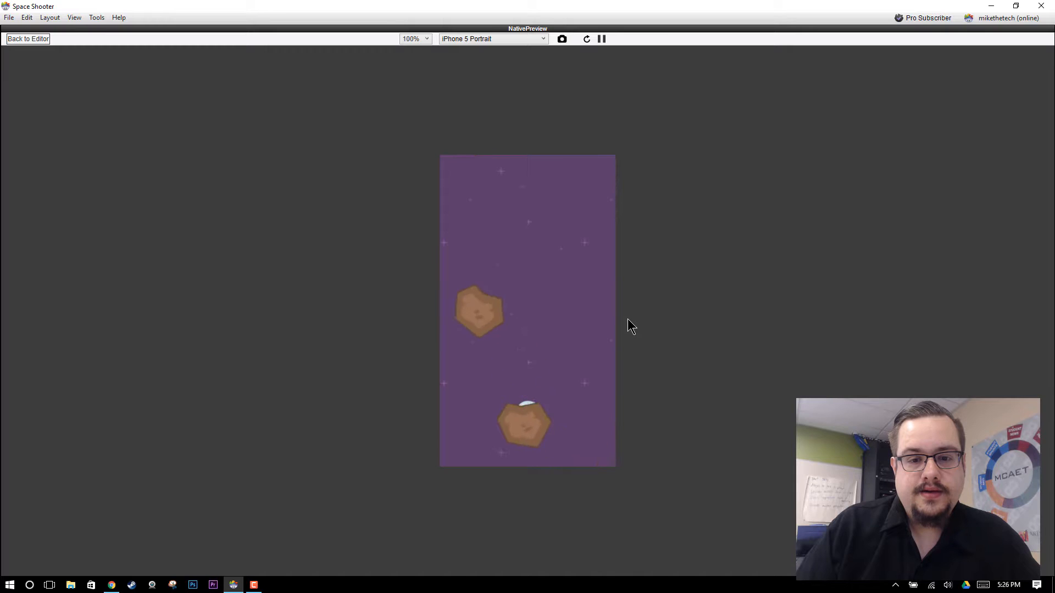
click(44, 39)
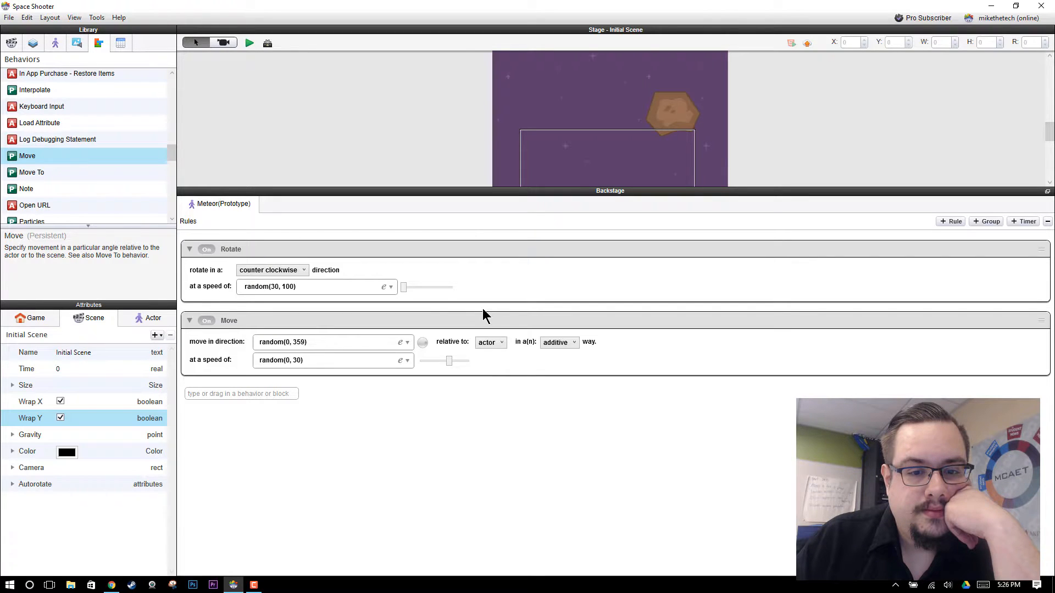
Make the Meteor's Move behavior relative to the scene, preview the game and return to the editor
click(499, 342)
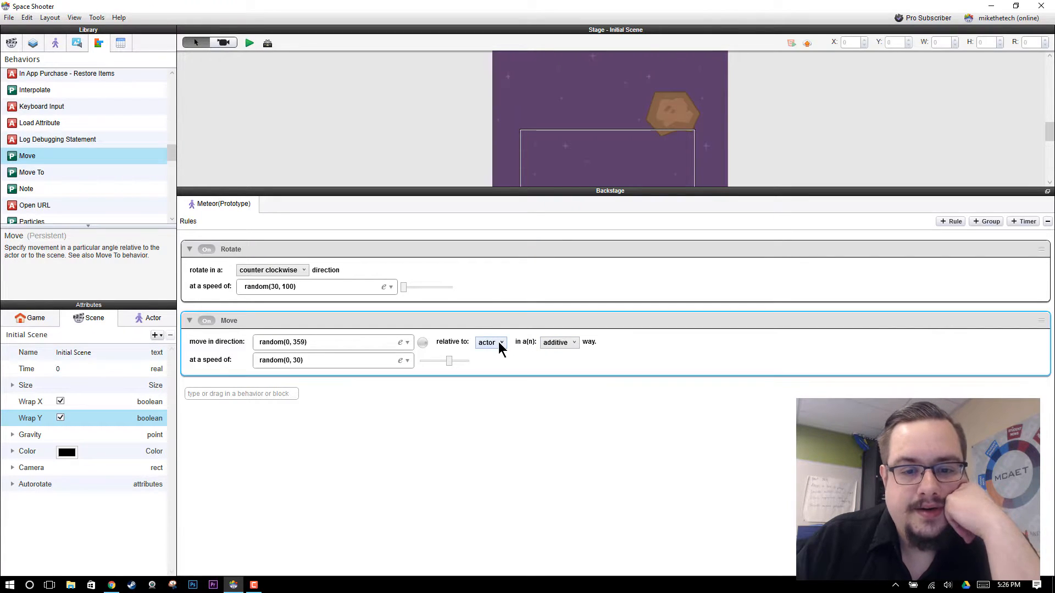
click(500, 366)
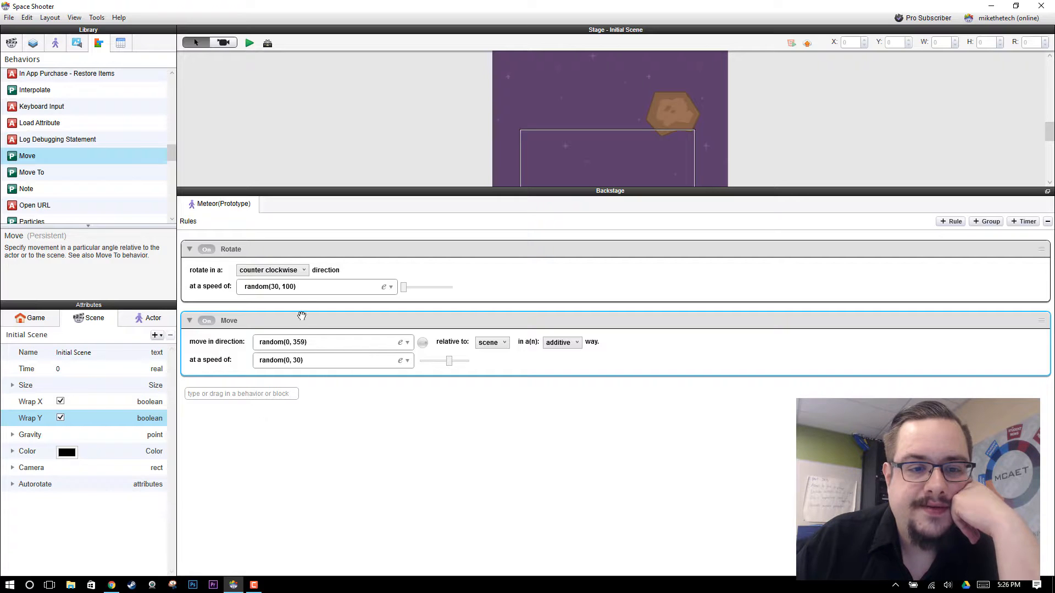
click(249, 42)
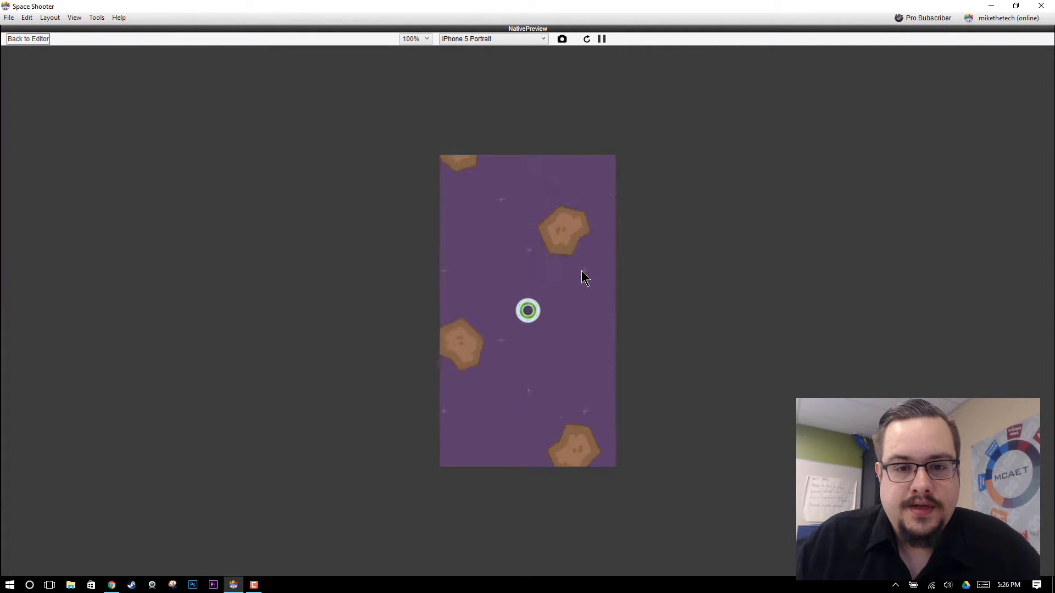
click(43, 42)
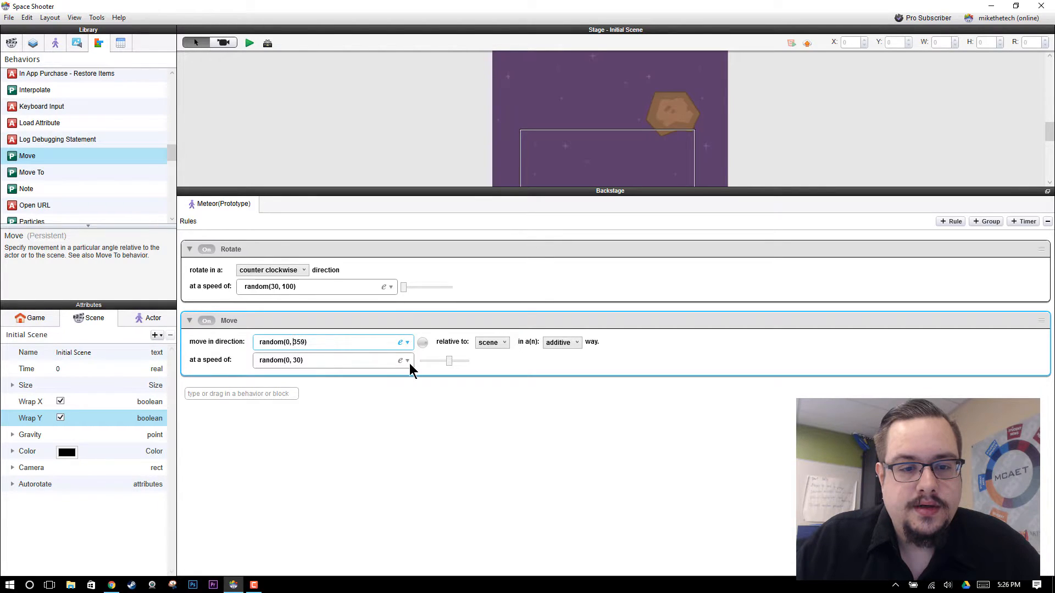
Remove the spaces from the Move expressions so they read random(0,359) and random(0,30), and preview the game again
key(BackSpace)
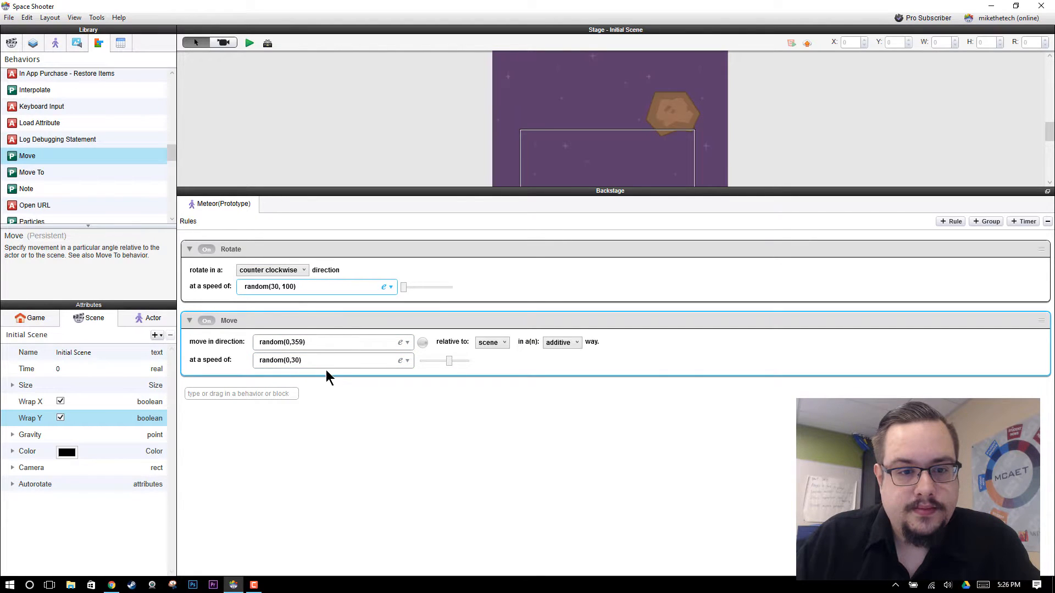
click(335, 340)
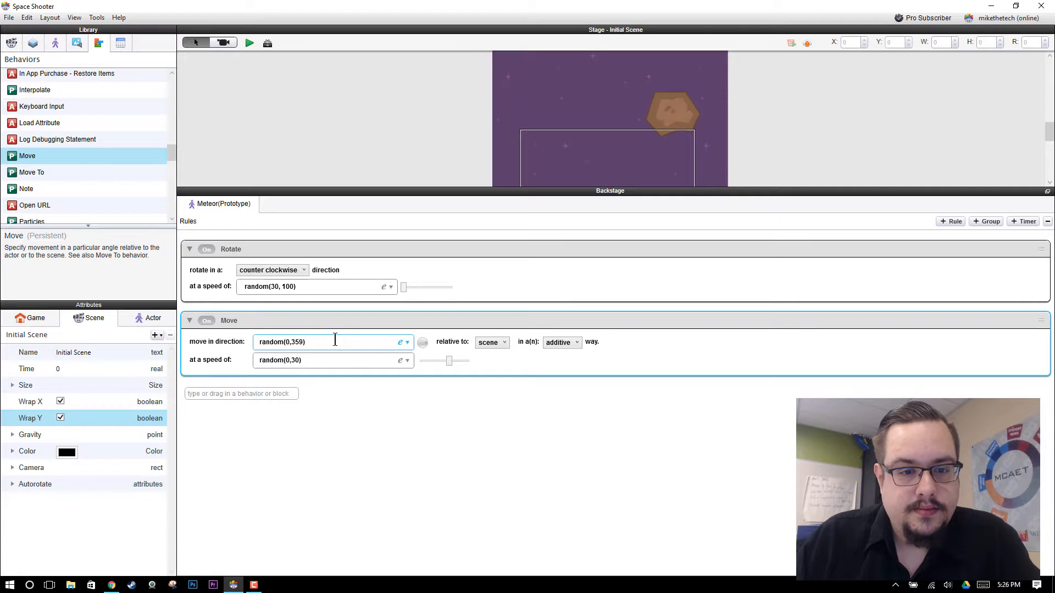
click(248, 43)
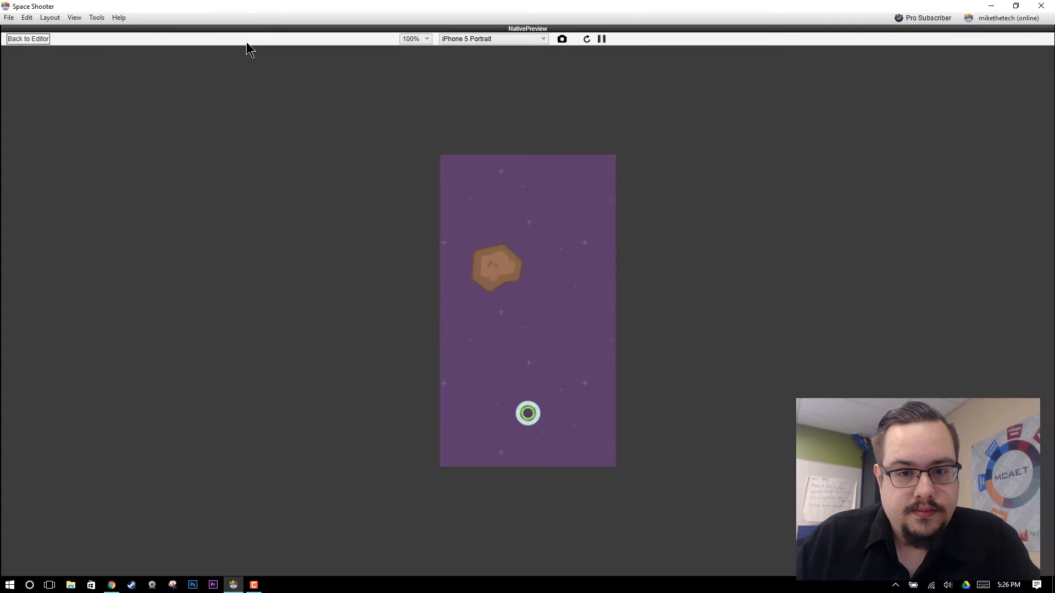
click(38, 39)
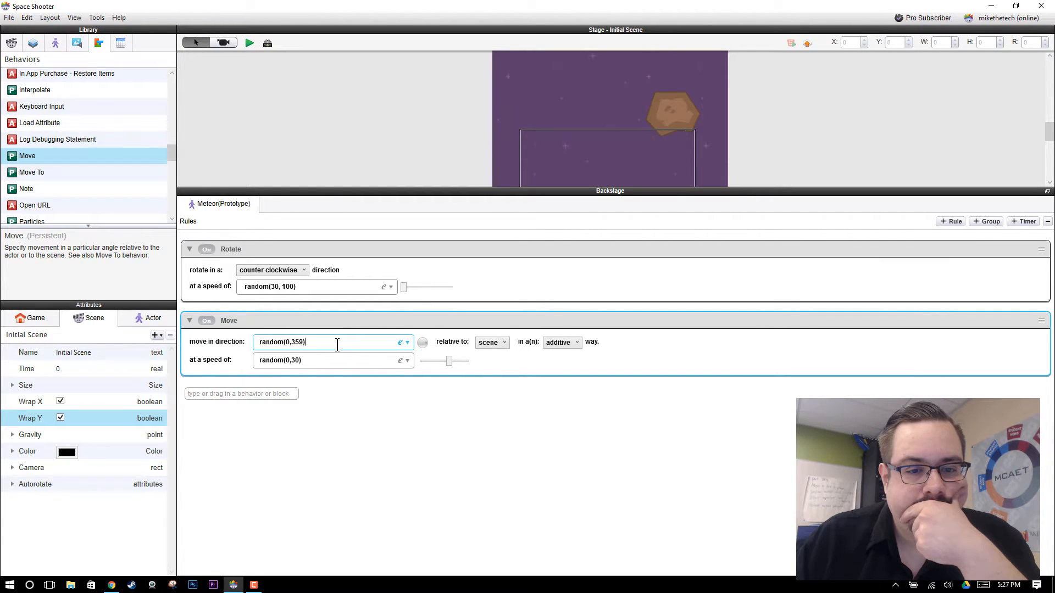
Build the Move direction in the expression editor with the random function as random(0, 359), and preview the meteors' directions
click(400, 343)
click(357, 403)
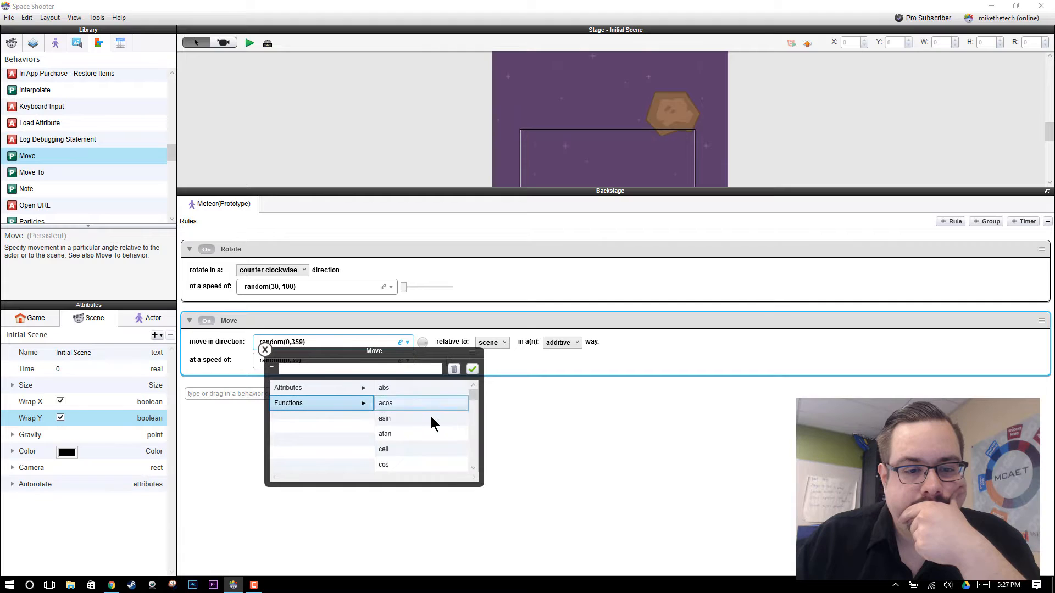
scroll(433, 417, down, 5)
scroll(433, 417, down, 3)
scroll(433, 416, up, 3)
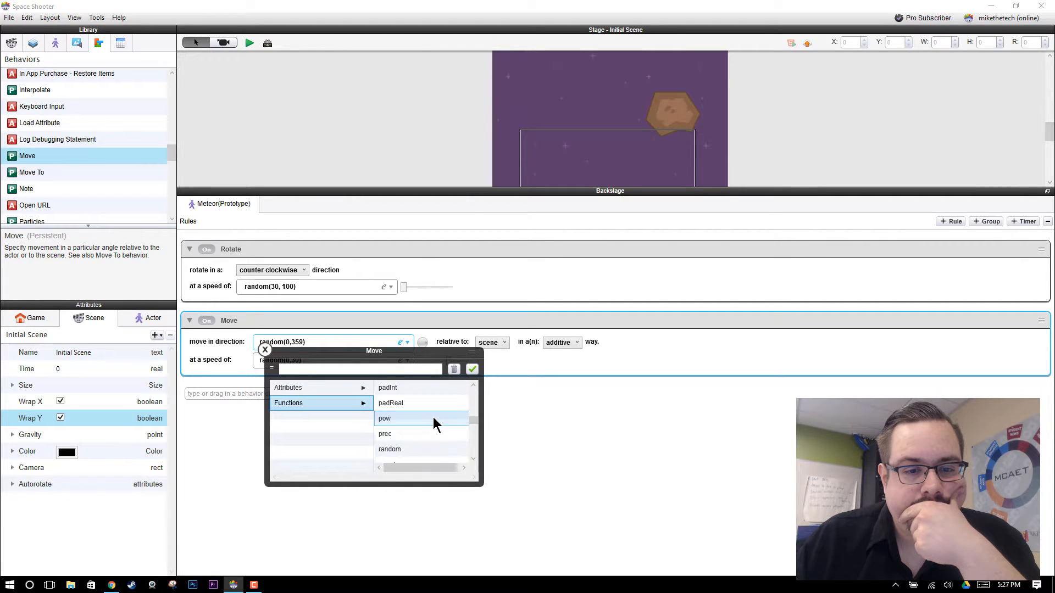
double_click(428, 447)
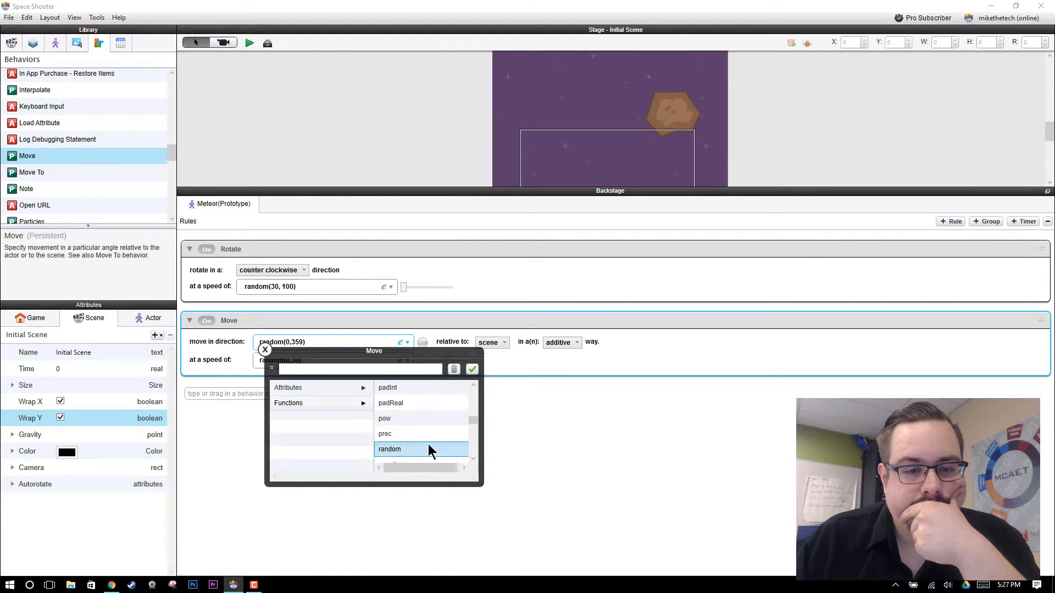
double_click(313, 369)
text(0)
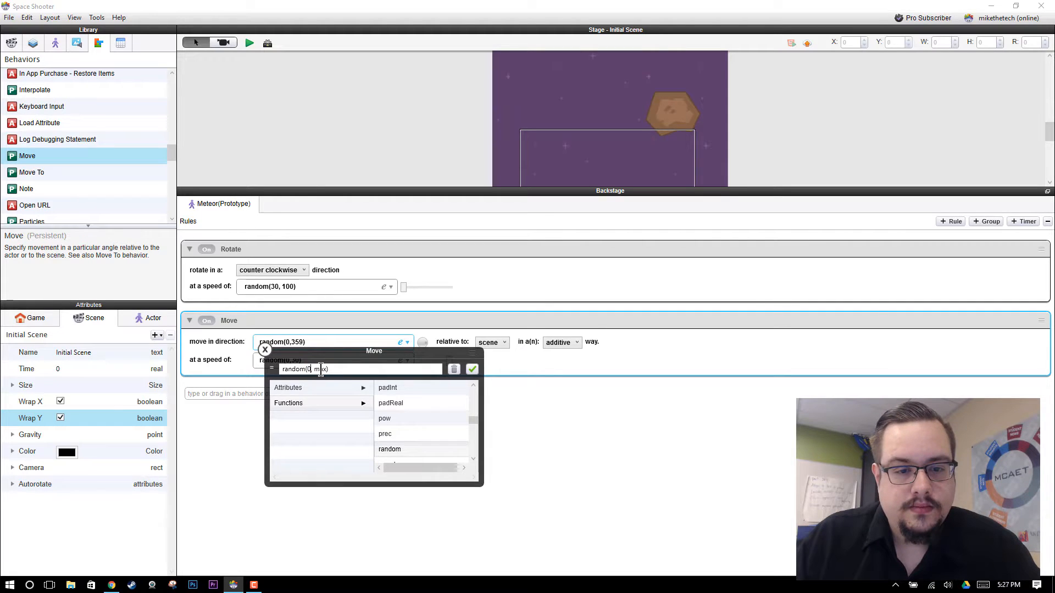
double_click(321, 369)
text(359)
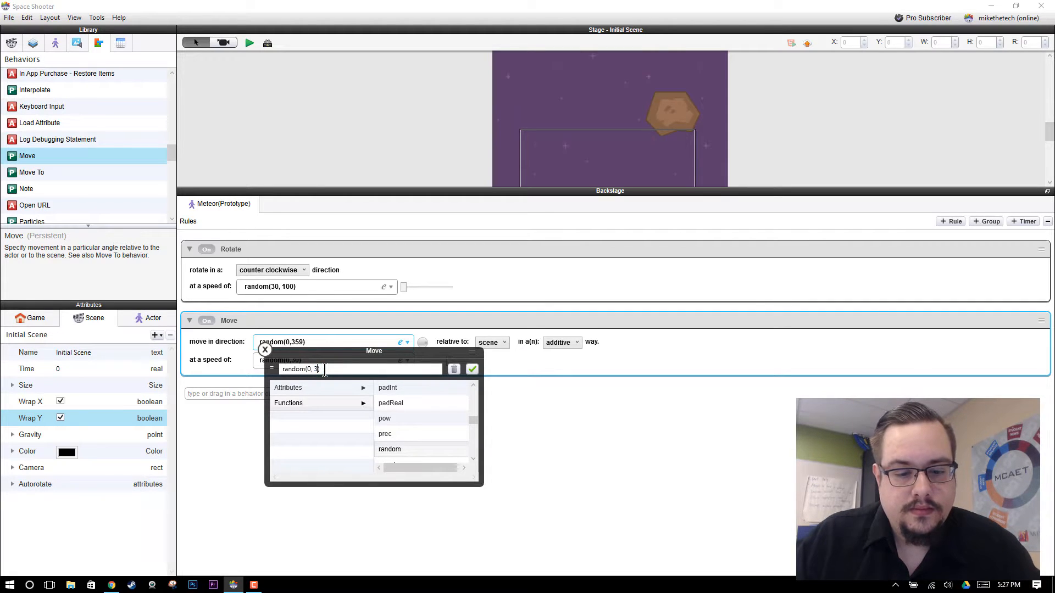
click(473, 369)
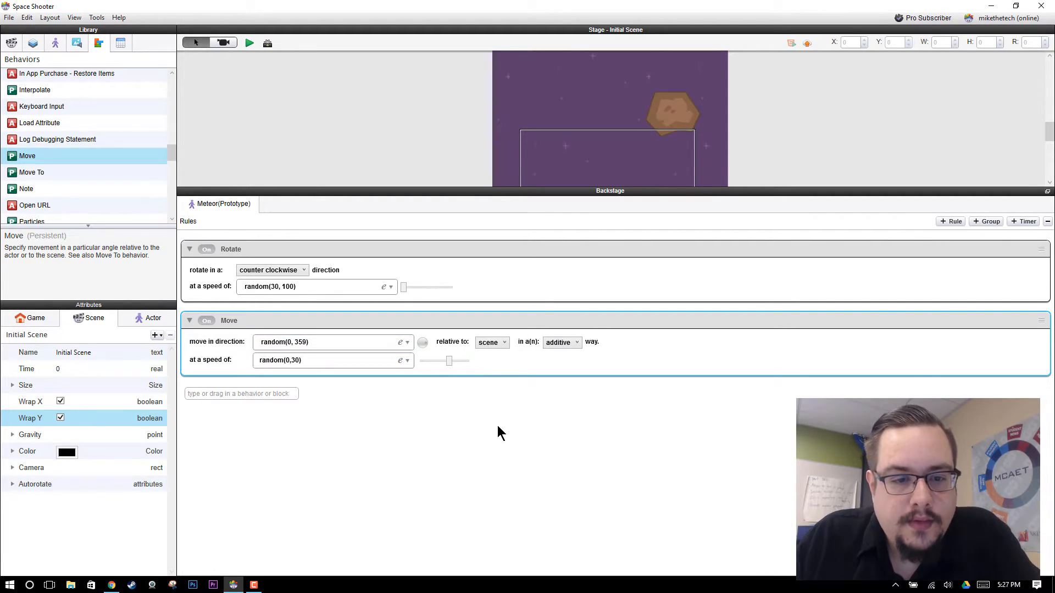
click(249, 44)
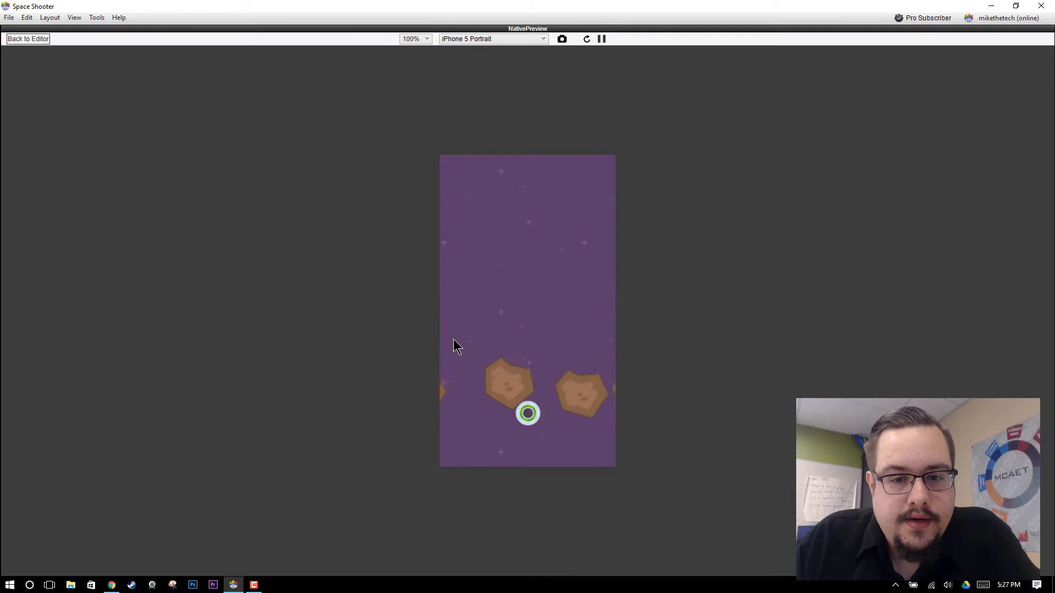
click(36, 41)
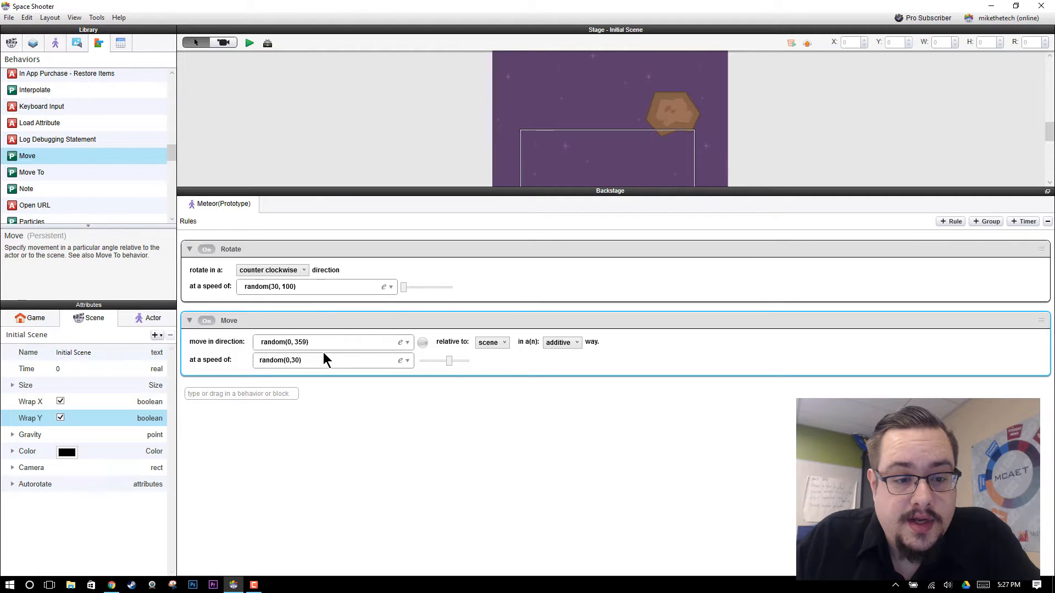
Build the Move speed in the expression editor with the random function as random(0, 3), and preview the game
click(407, 361)
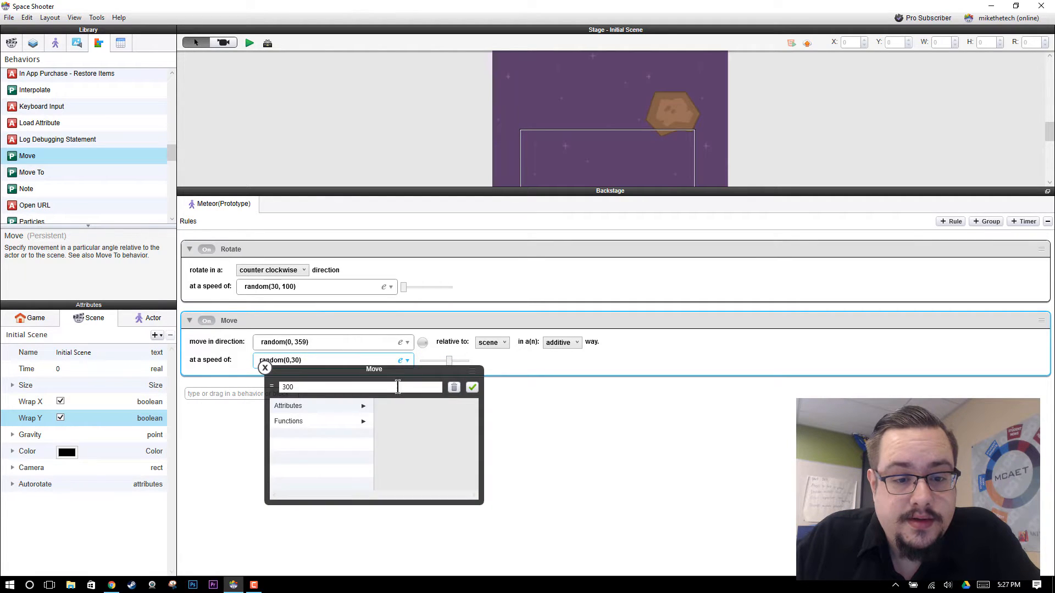
click(336, 421)
scroll(407, 434, down, 5)
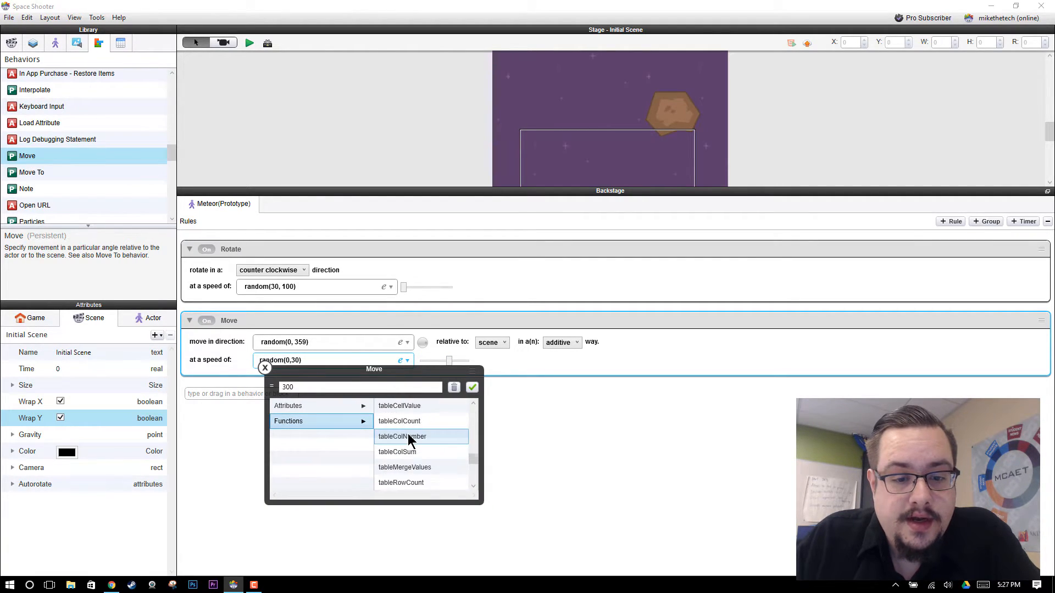
click(412, 422)
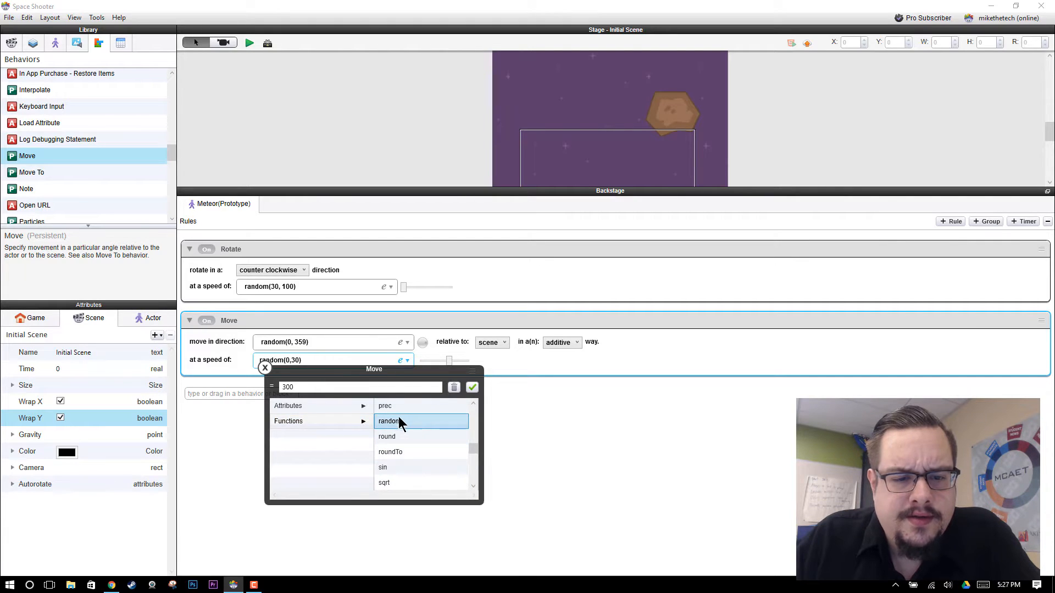
double_click(398, 420)
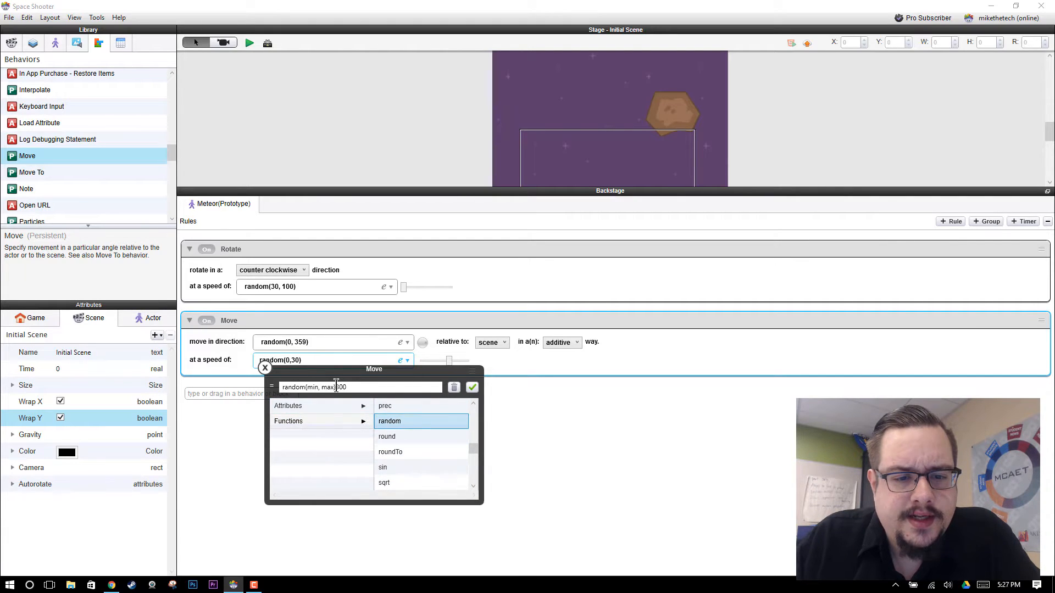
drag(336, 387, 374, 389)
key(BackSpace)
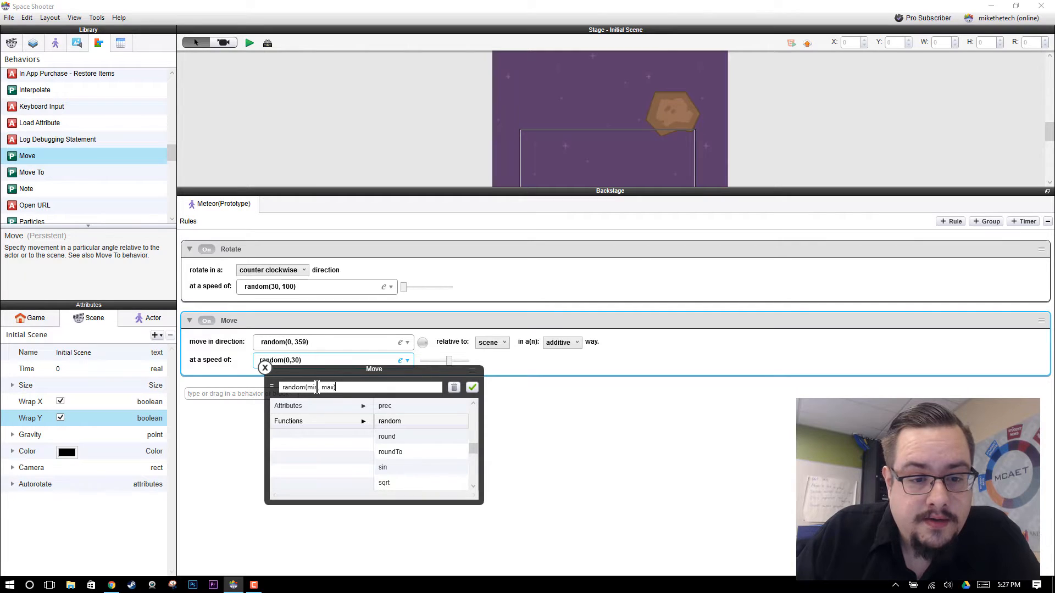
text(0, )
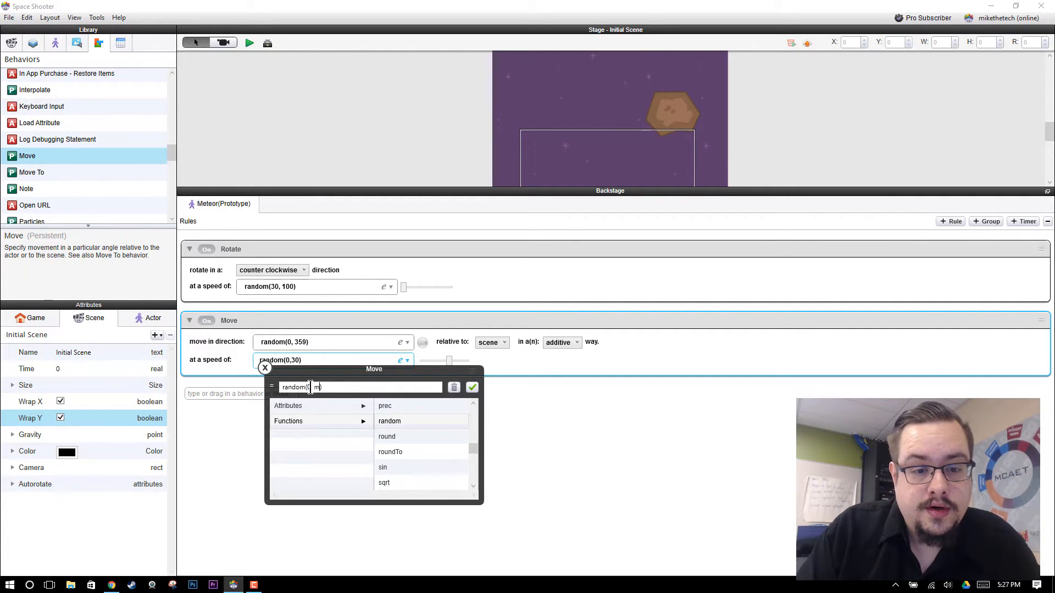
text(3)
click(472, 388)
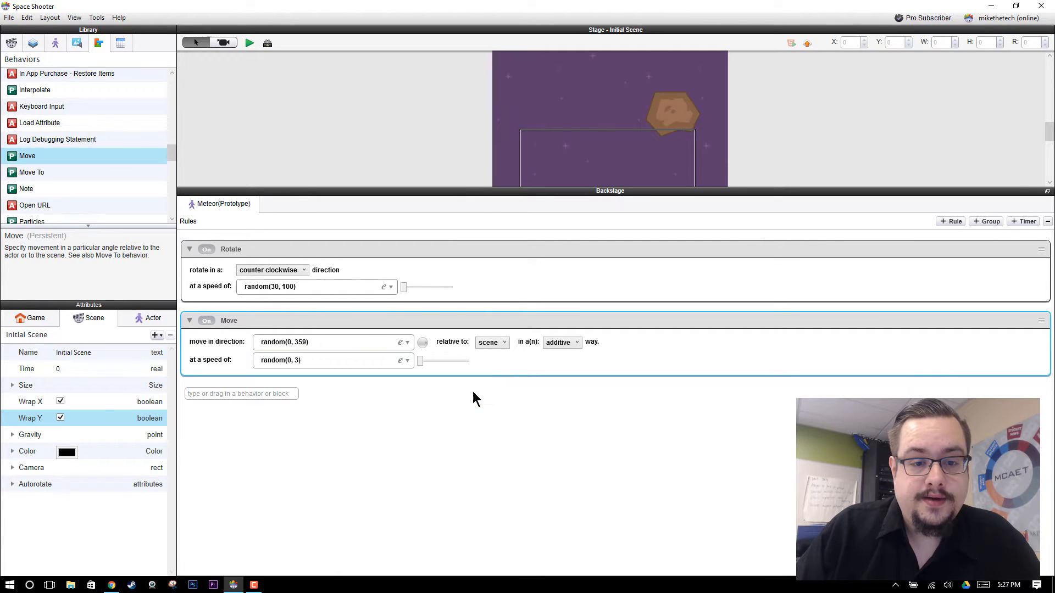
click(248, 43)
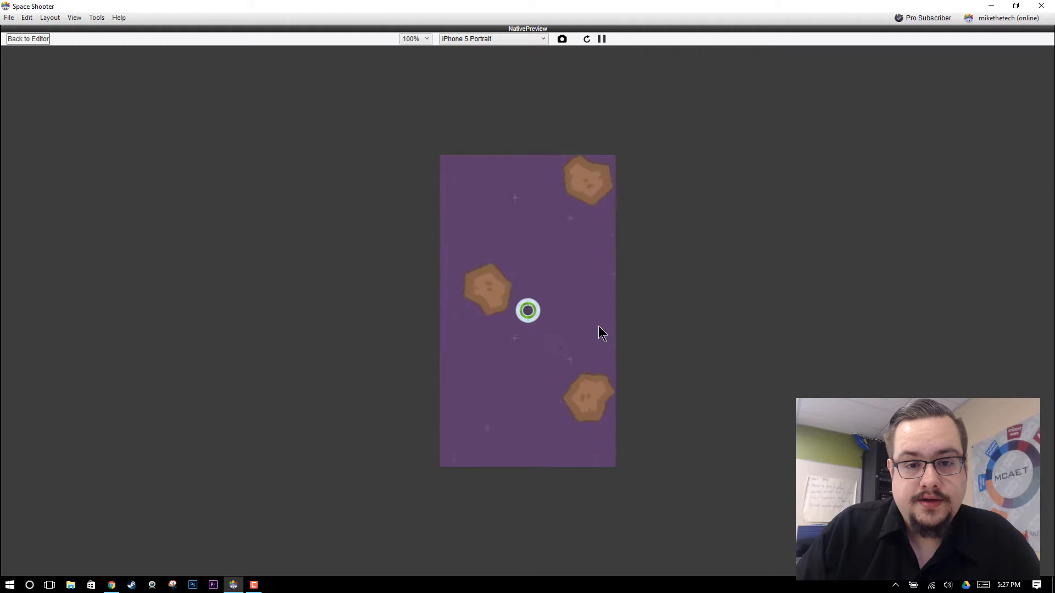
Set the Meteor's Move speed to random(0, 10), preview the game while flying the player, and return to the editor
click(27, 39)
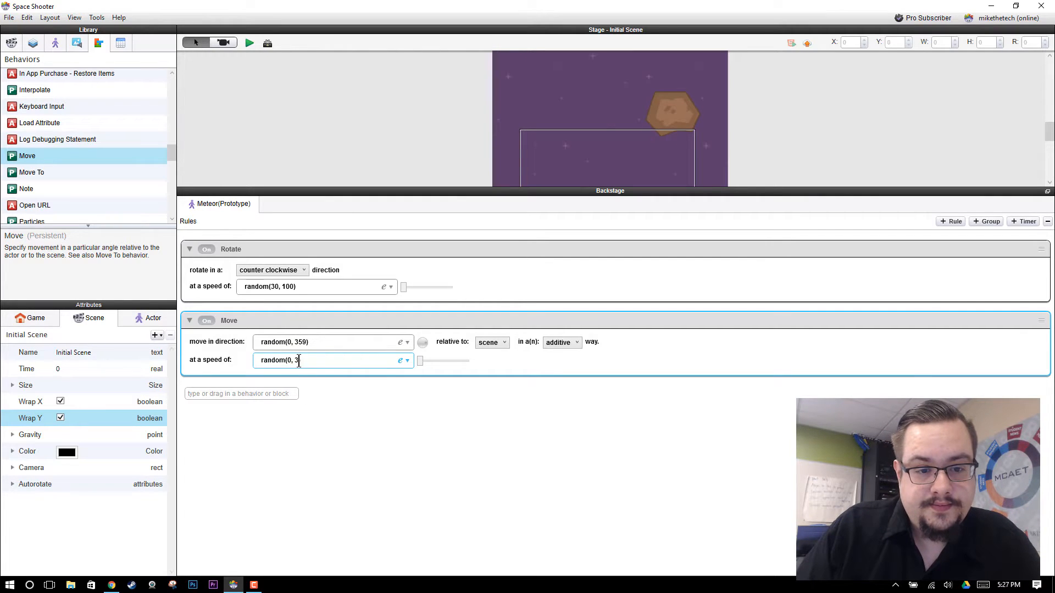
click(407, 360)
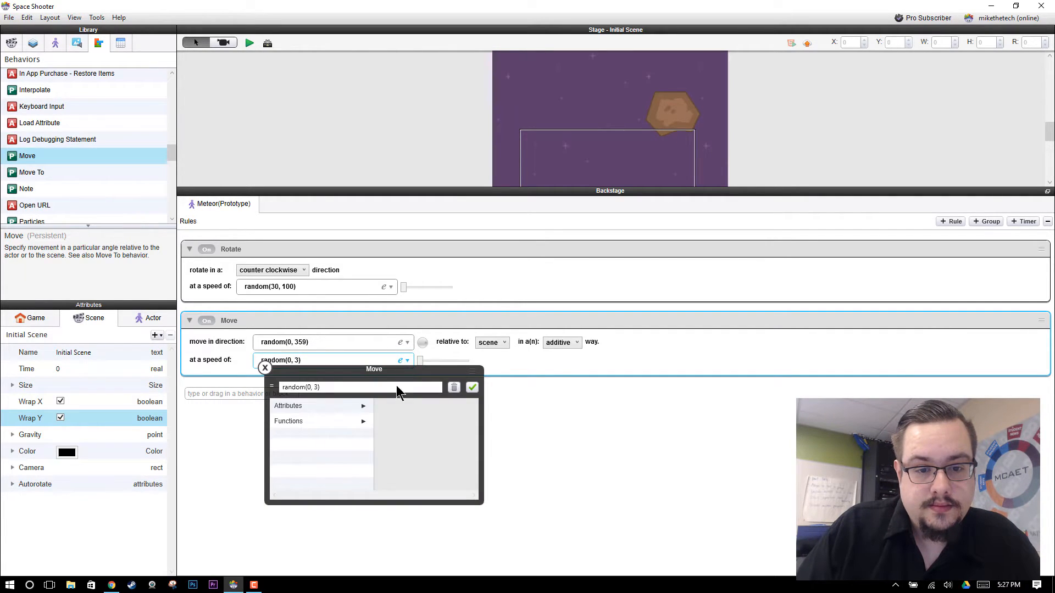
key(BackSpace)
text(10)
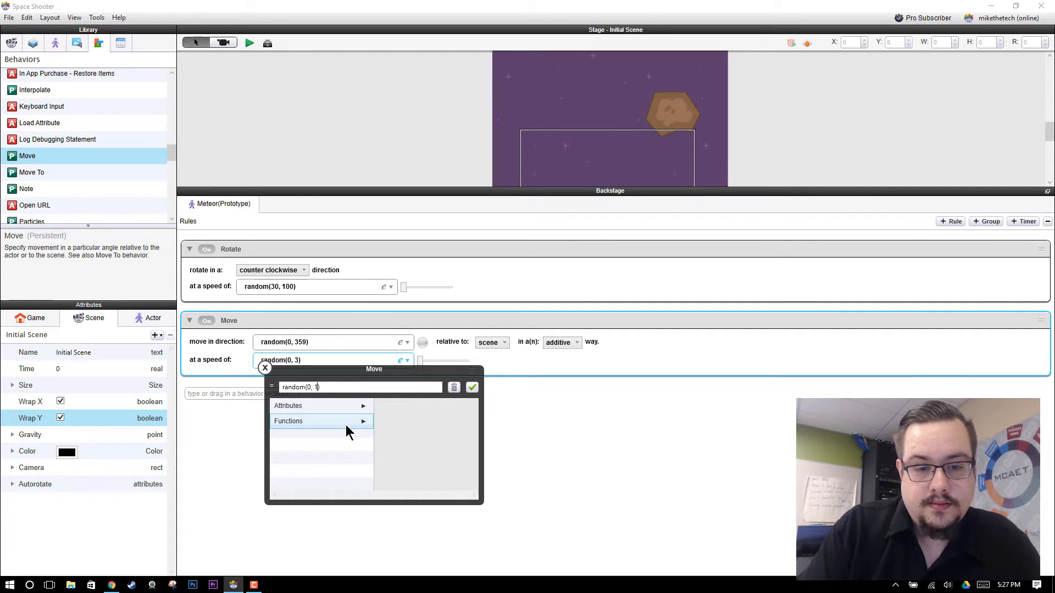
click(471, 388)
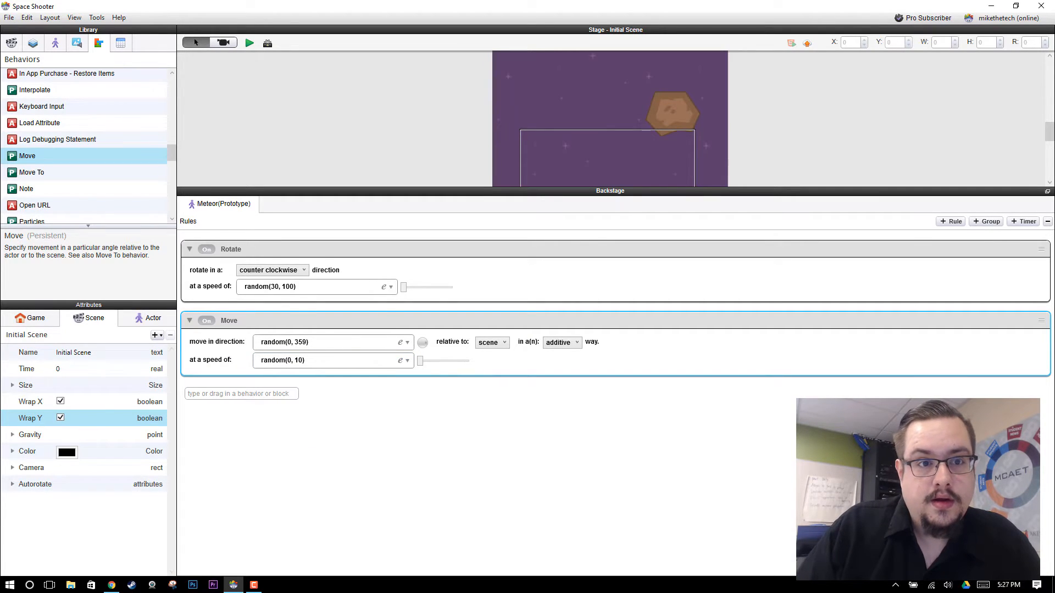
click(249, 43)
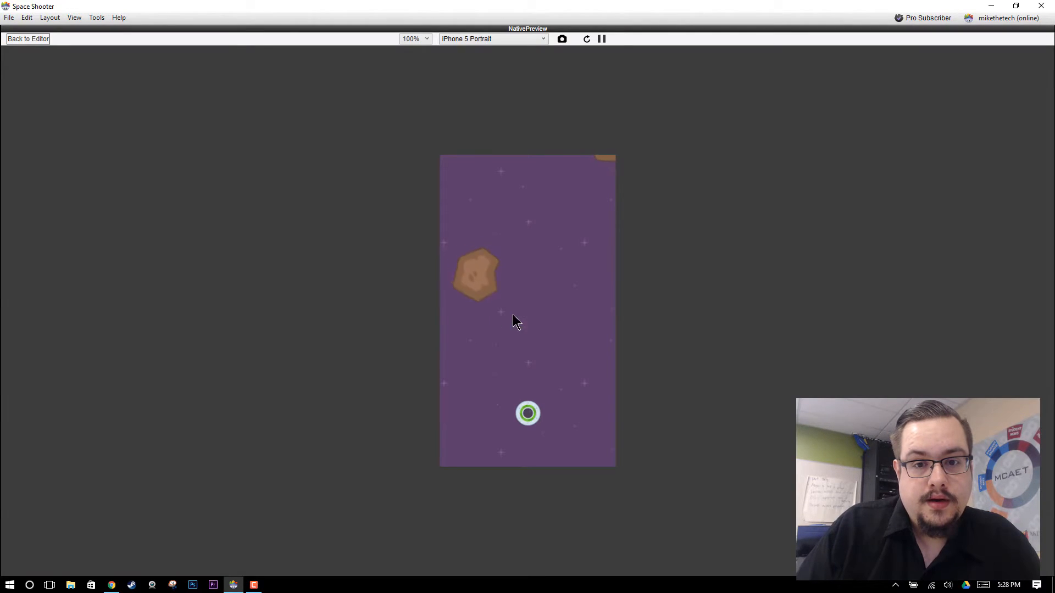
key(Up)
key(Right)
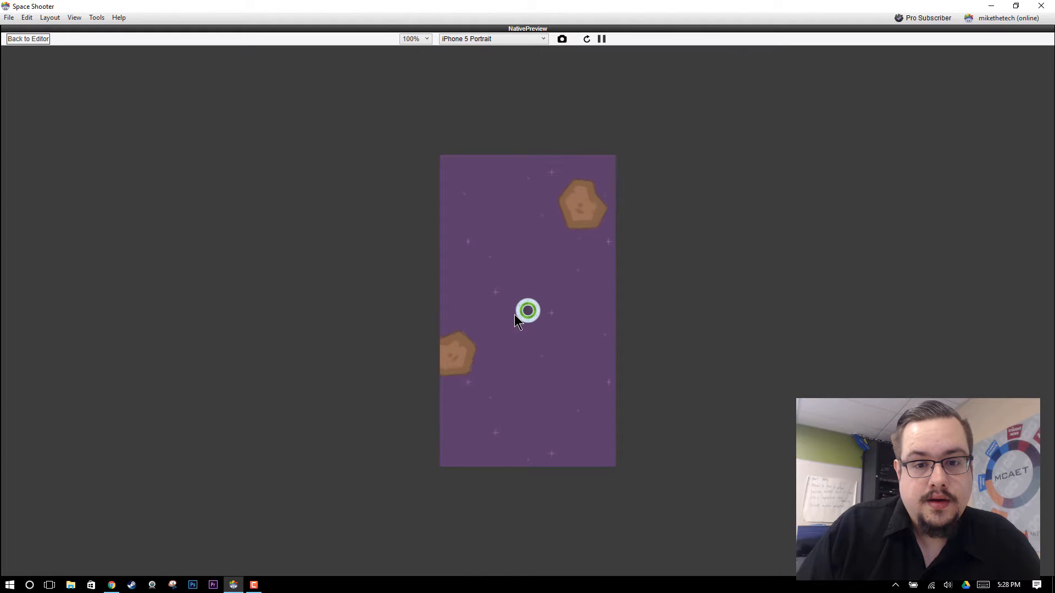
click(28, 38)
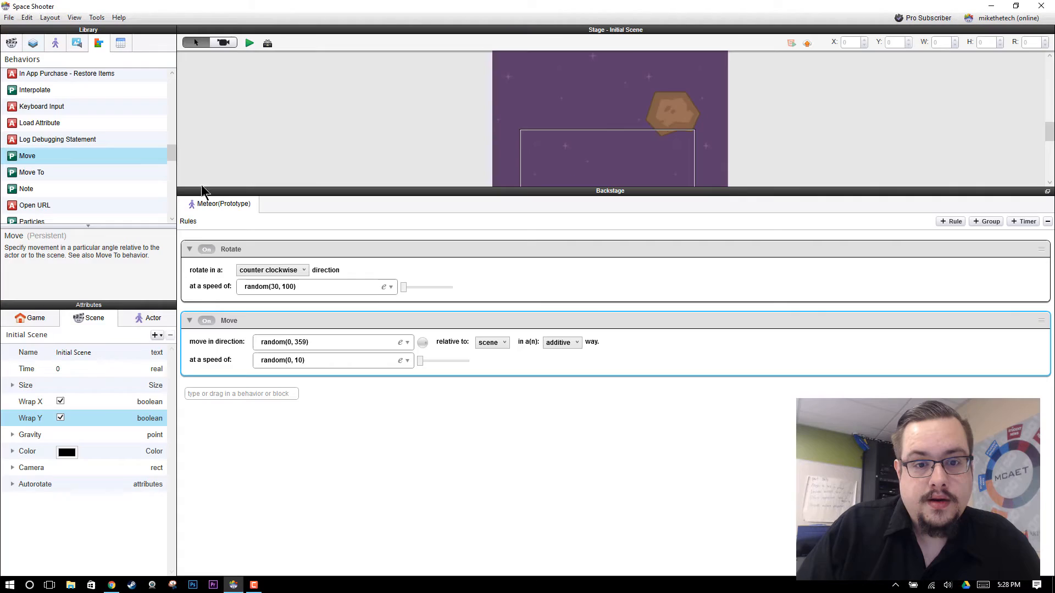
Set the Meteor's Move speed to random(0, 30) and preview the game, flying the player around the meteors before returning to the editor
click(404, 361)
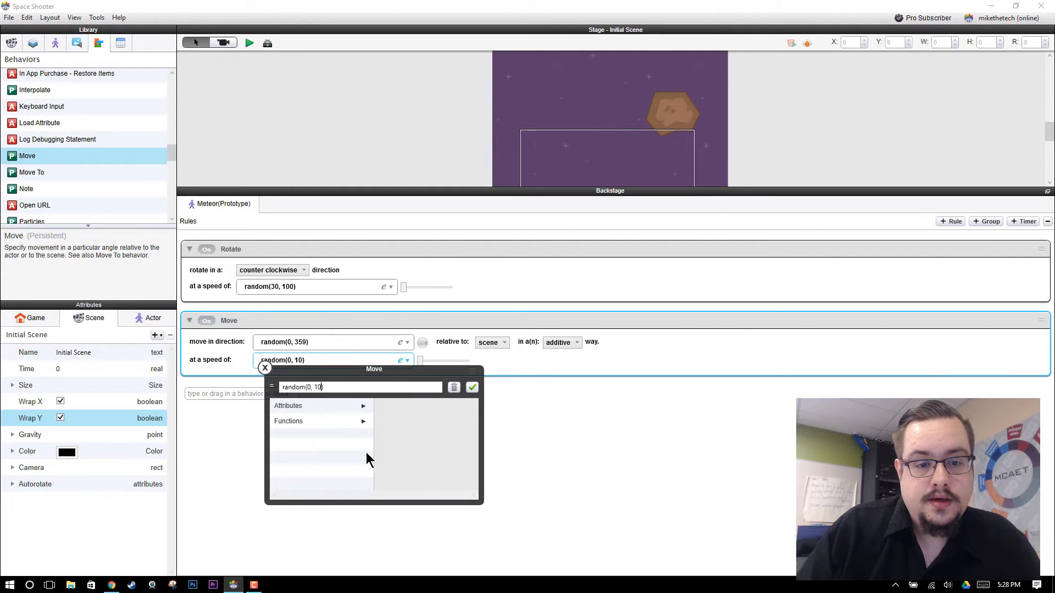
key(BackSpace)
text(5)
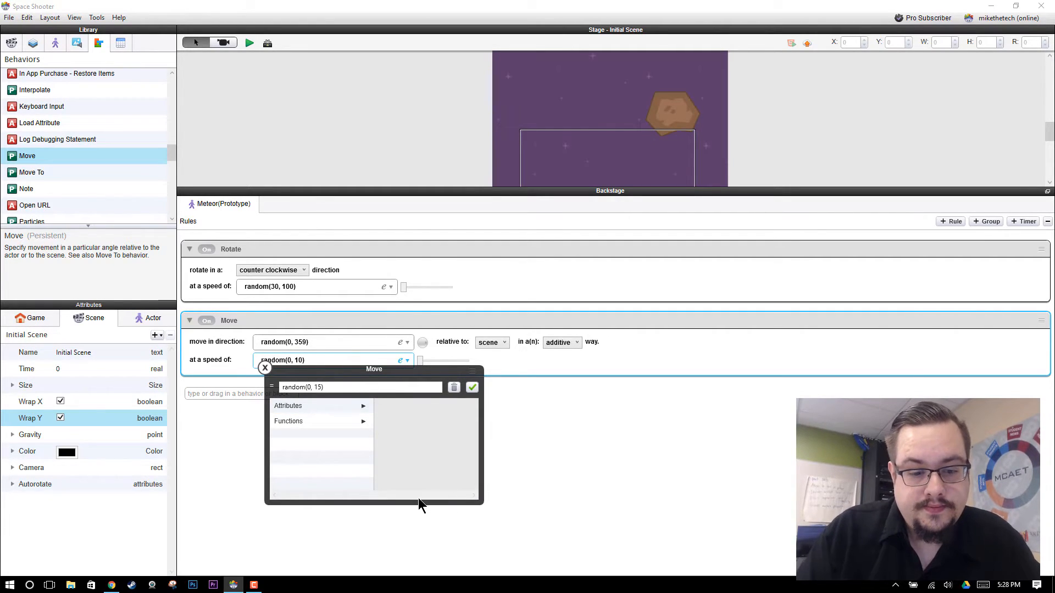
click(472, 387)
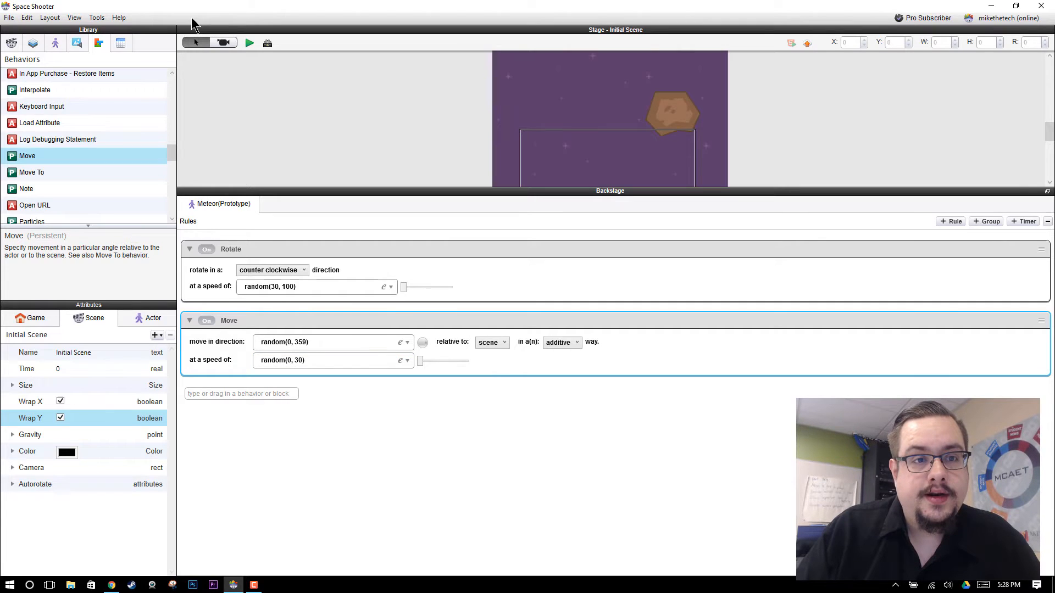
click(250, 42)
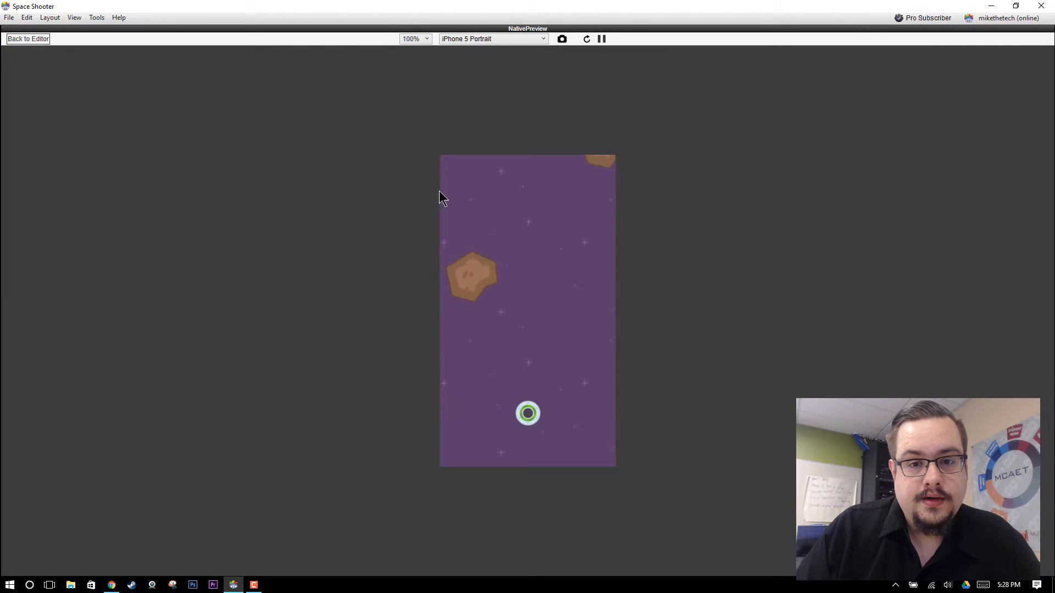
key(d)
key(w)
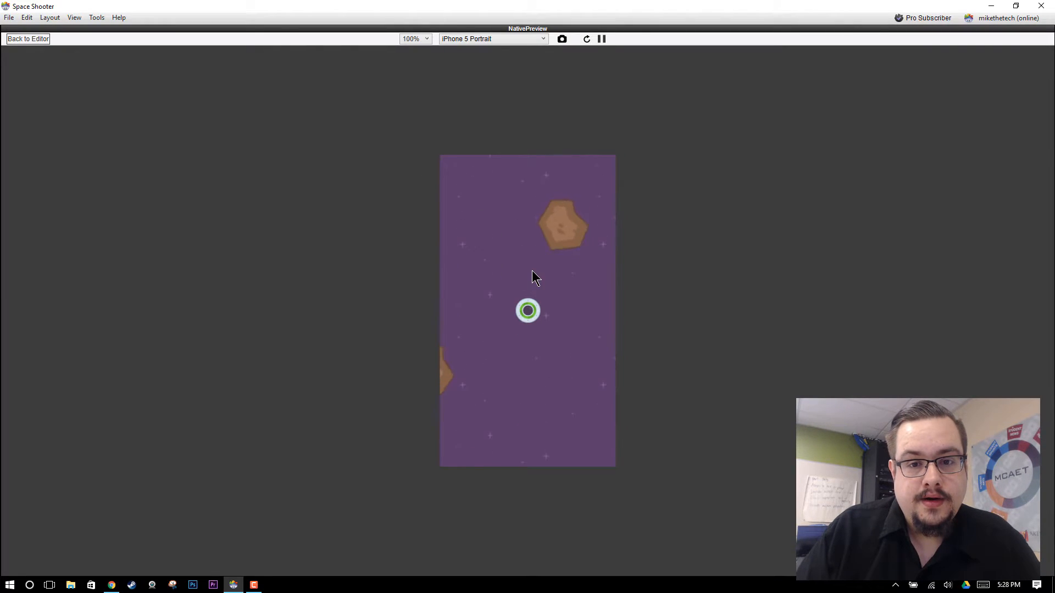
key(w)
key(a)
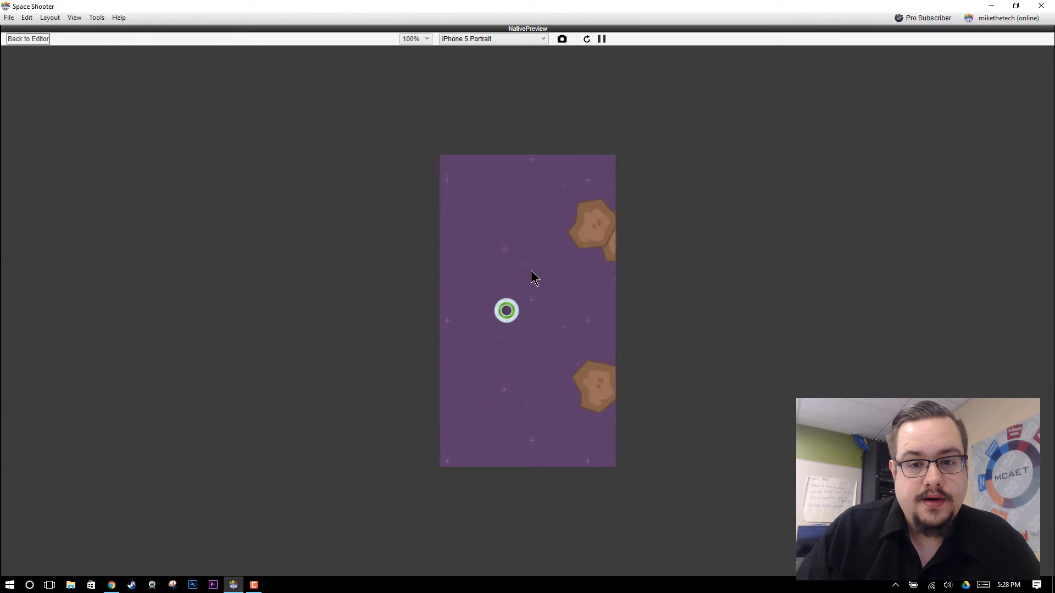
click(526, 281)
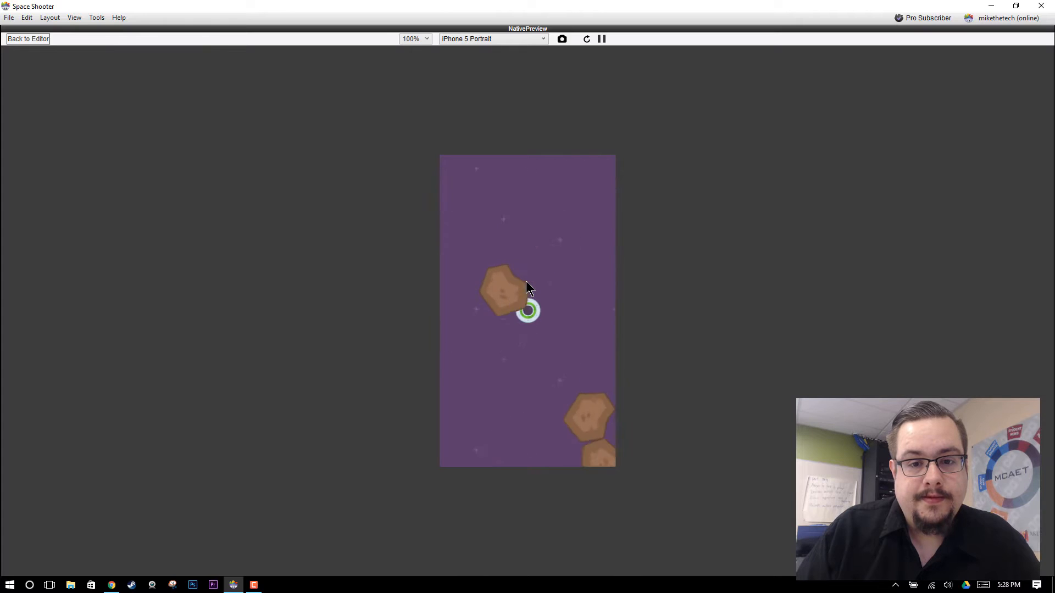
click(526, 281)
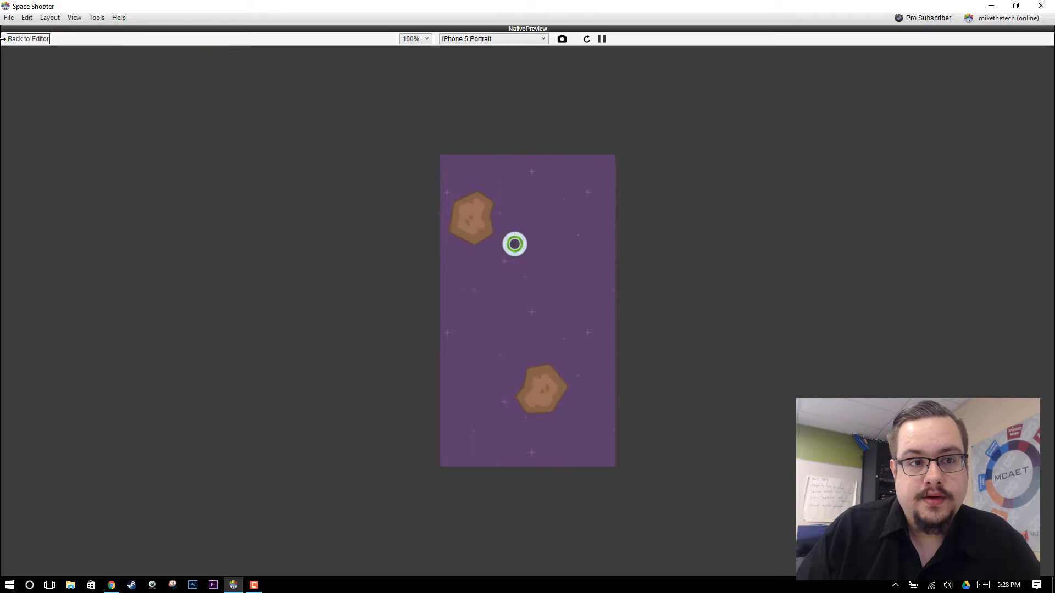
click(28, 38)
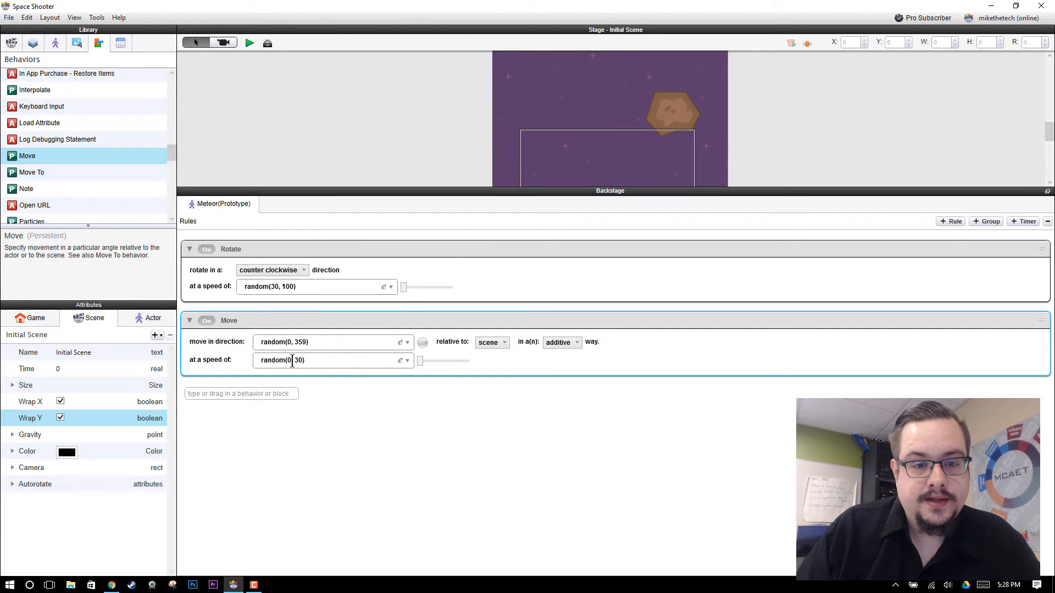
Raise the minimum in the Meteor's Move speed so it reads random(5, 30), and start the game preview
click(400, 361)
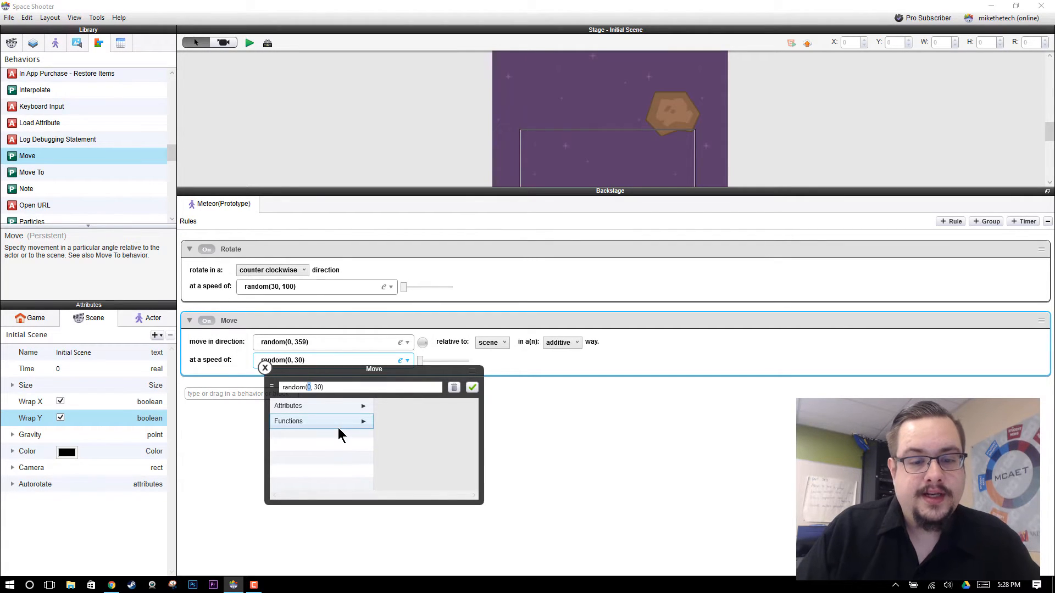
text(5)
click(467, 388)
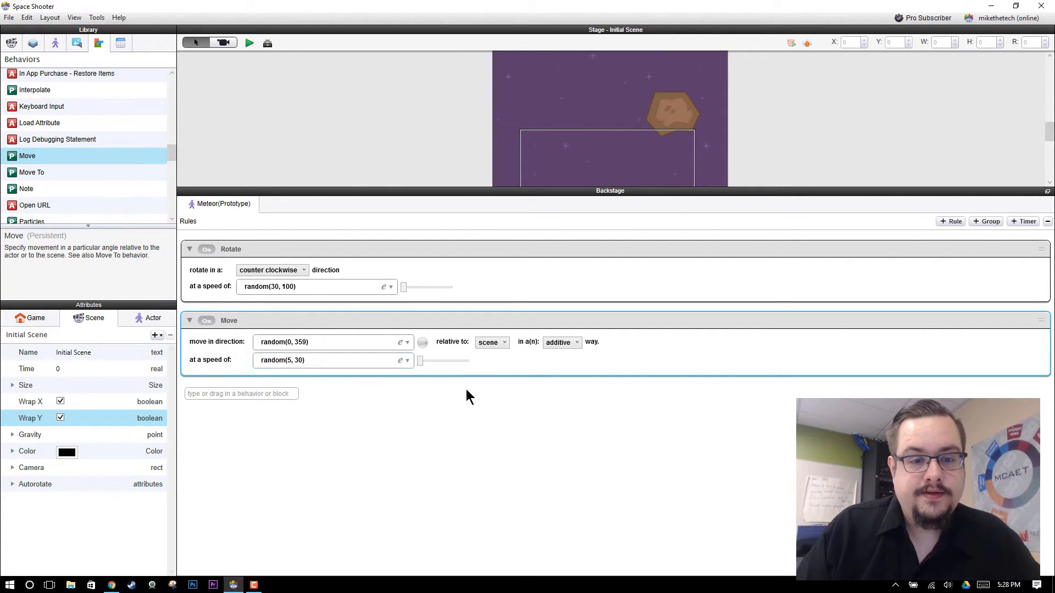
click(249, 42)
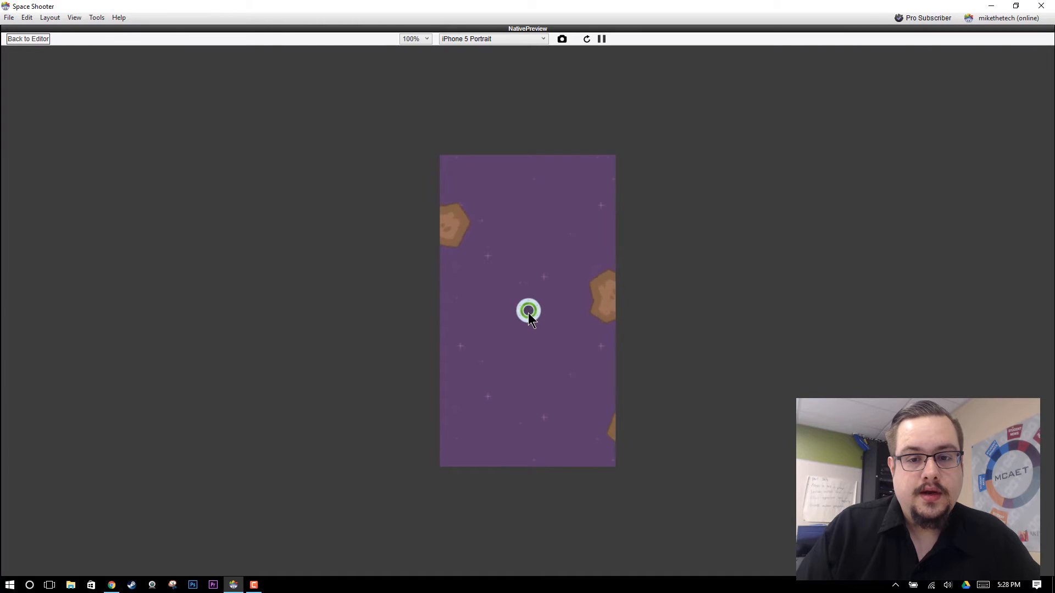
Fly the player around the scene in all directions to examine the meteors' movement, and return to the editor
key(Left)
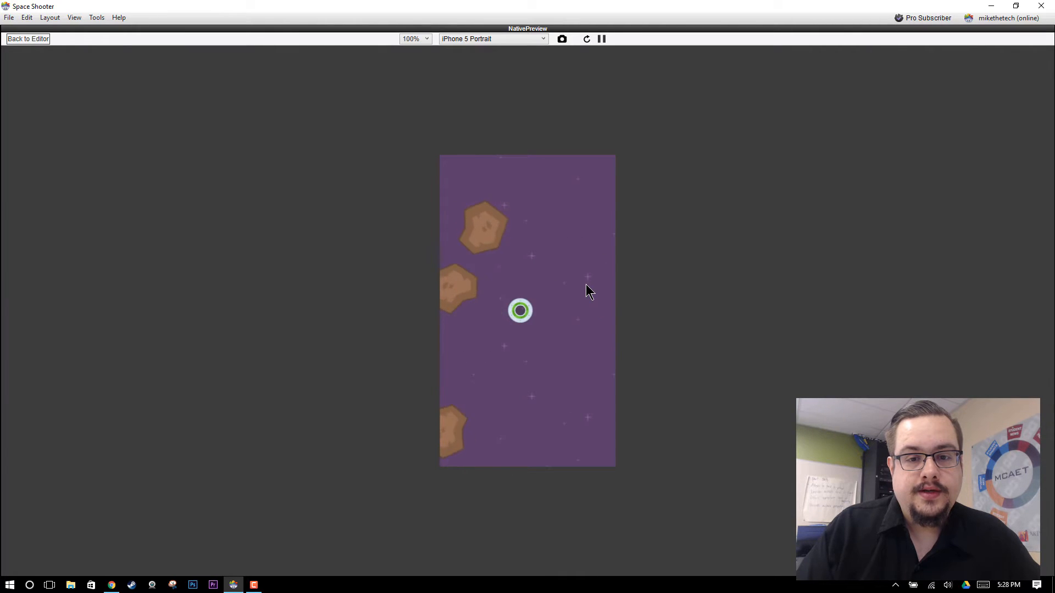
key(Up)
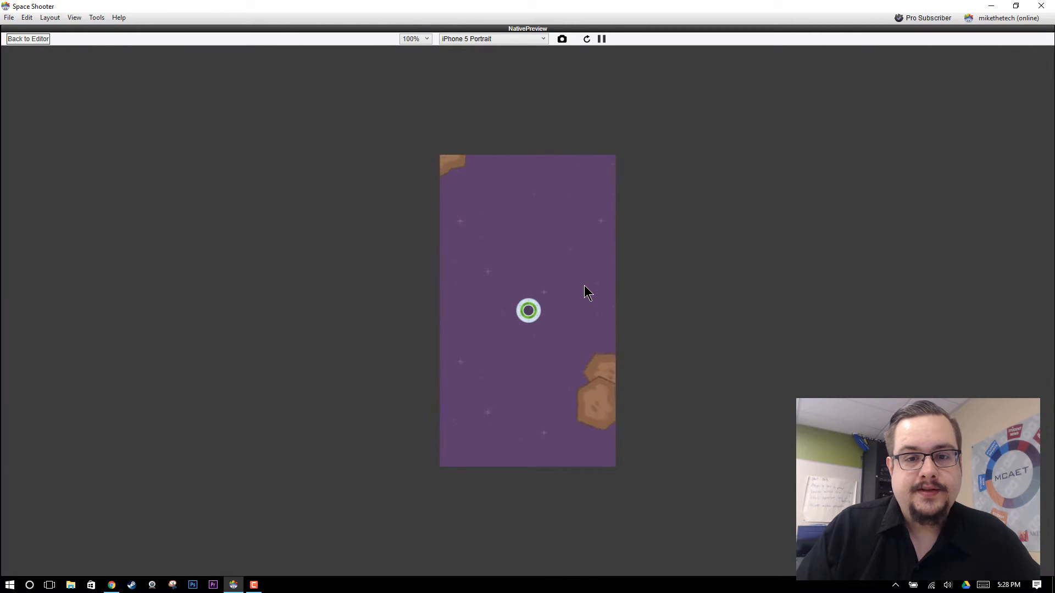
key(Right)
key(Left)
key(Down)
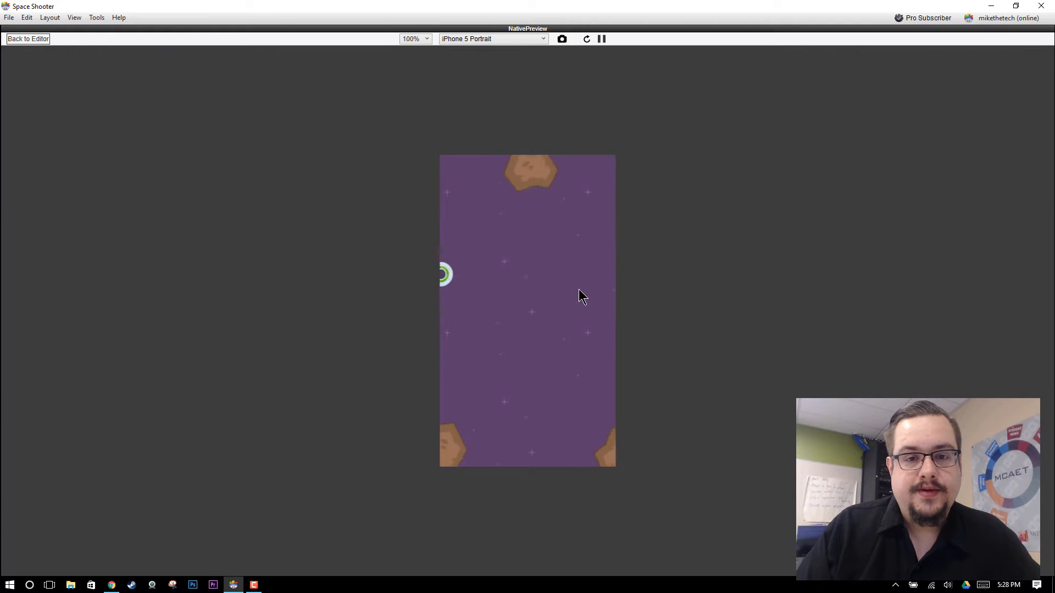
key(Up)
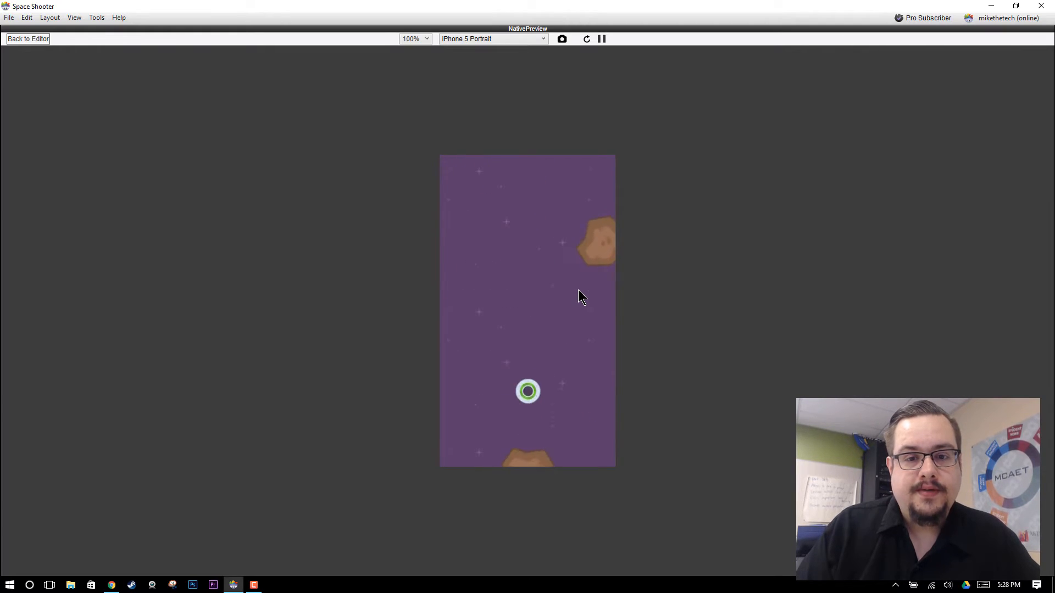
key(Right)
key(Up)
key(Left)
click(17, 39)
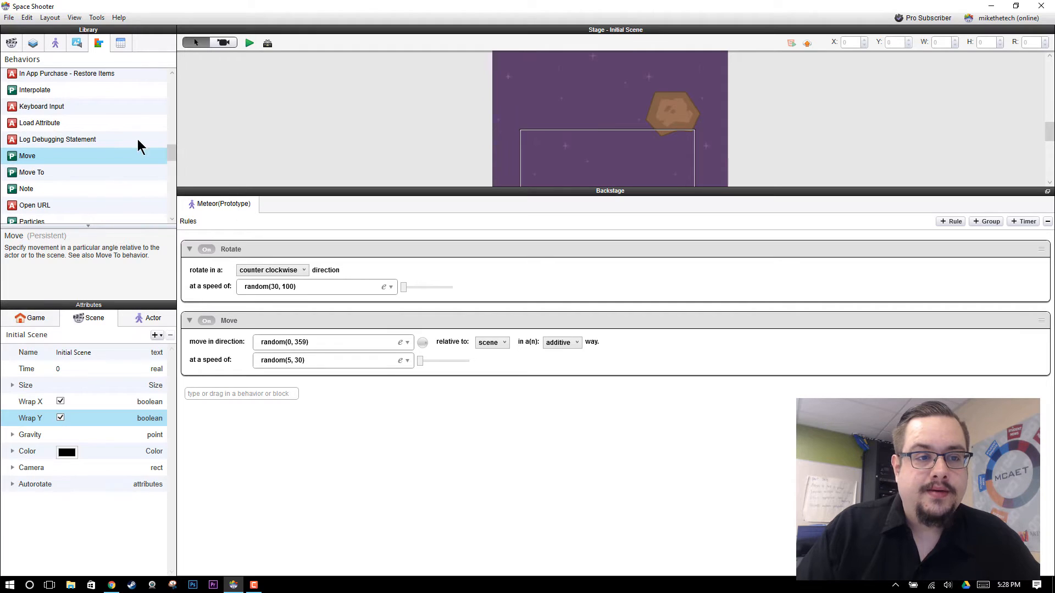
Open the Player actor's rules in an enlarged Backstage area and collapse the Movement and Control Camera blocks
click(57, 46)
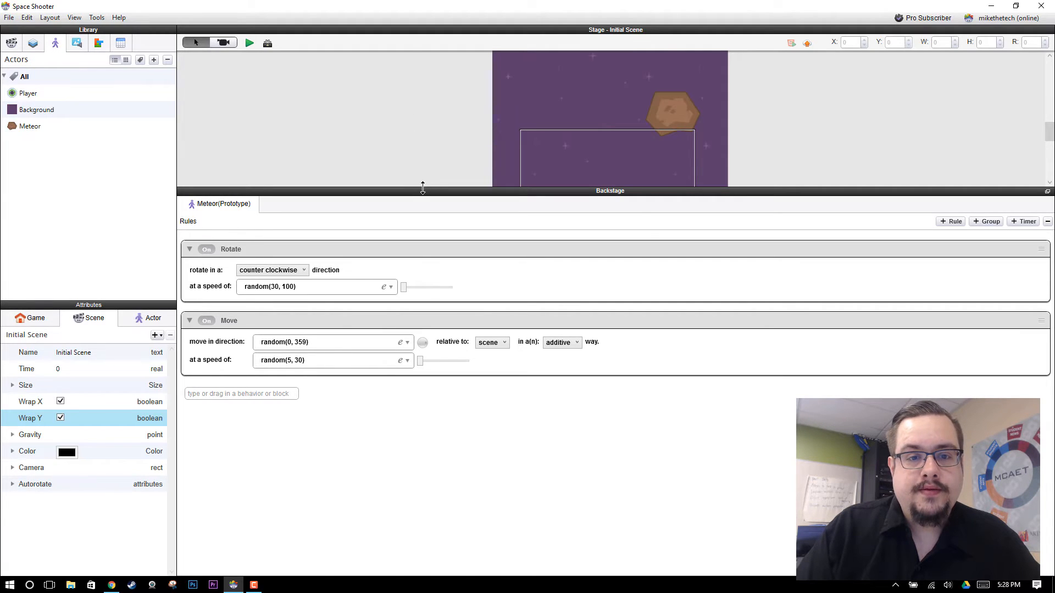
drag(422, 188, 434, 443)
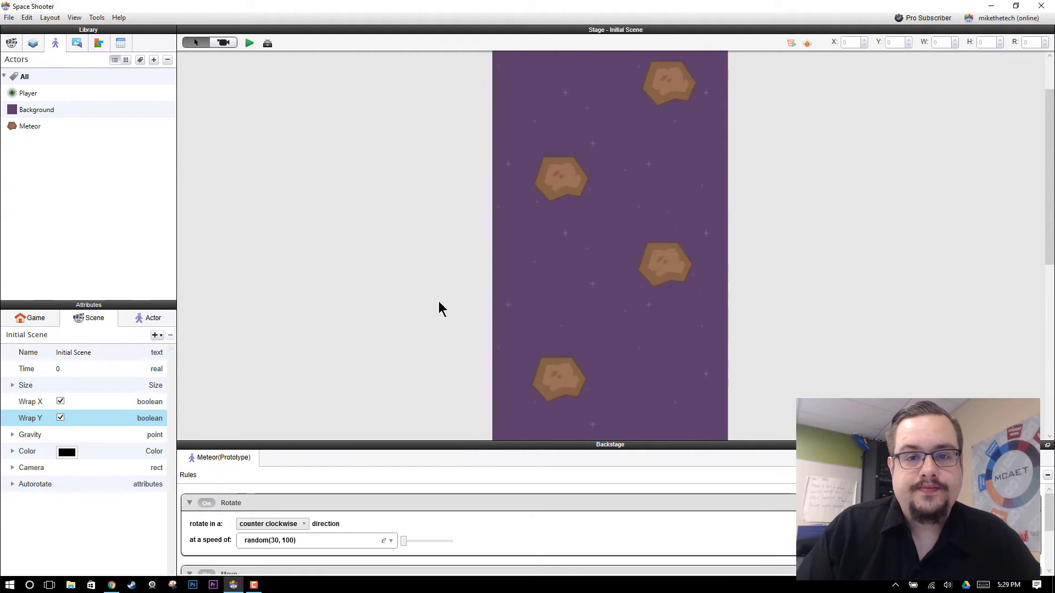
click(79, 43)
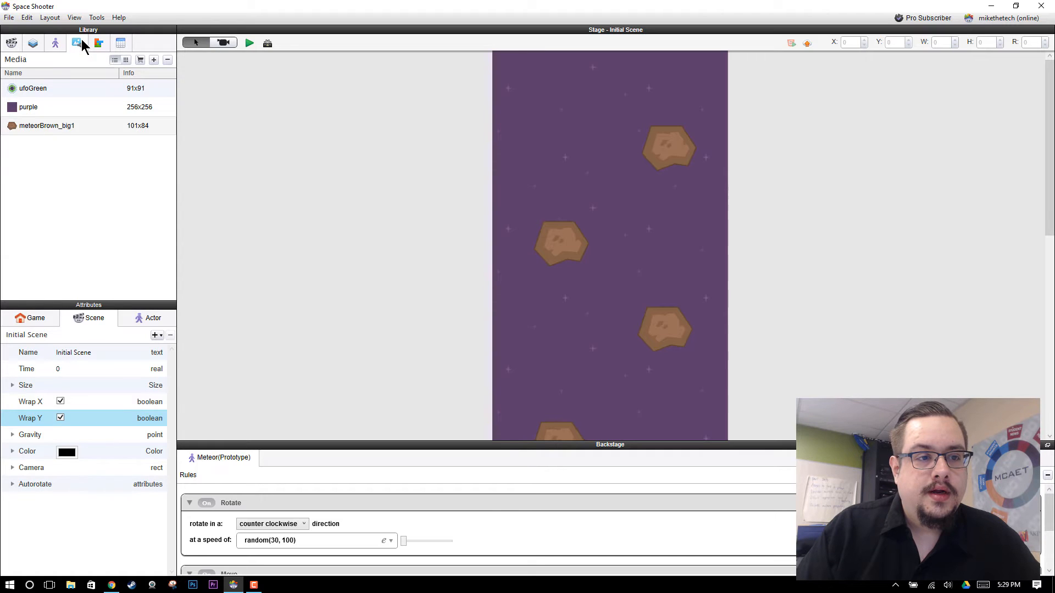
click(57, 44)
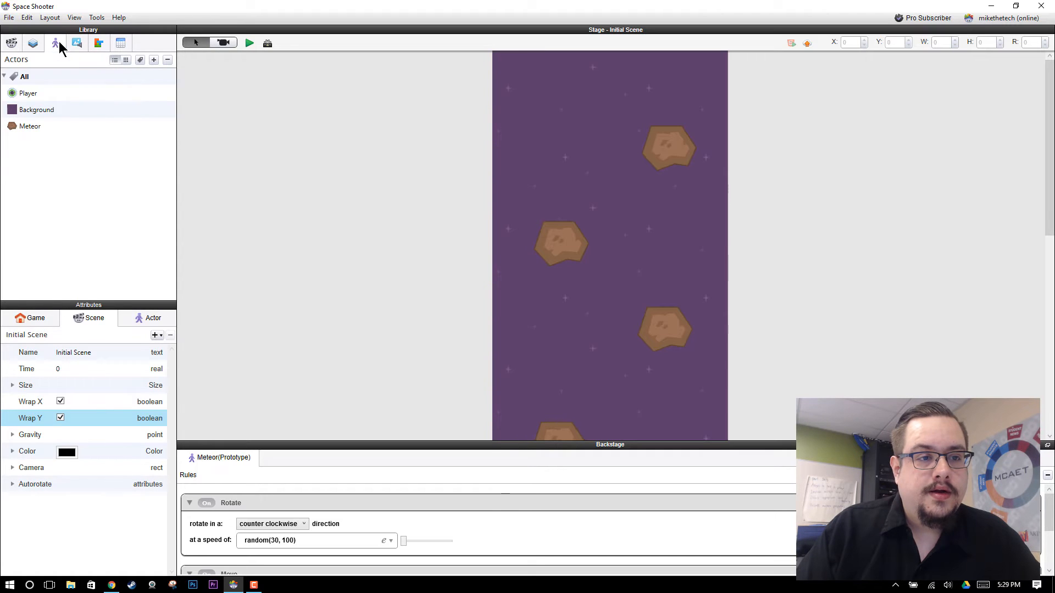
click(31, 127)
click(48, 96)
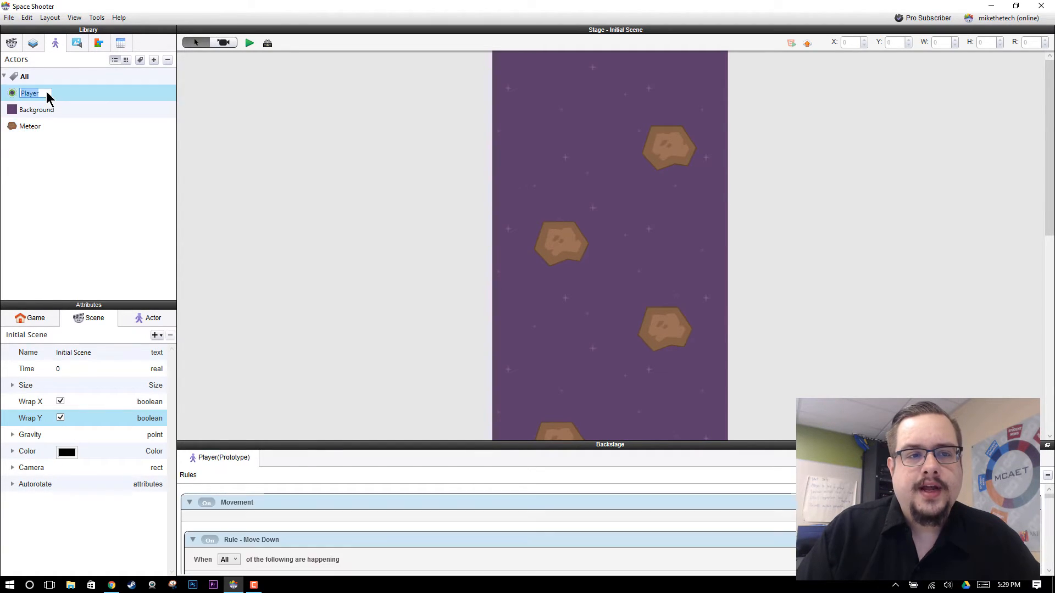
drag(324, 441, 315, 145)
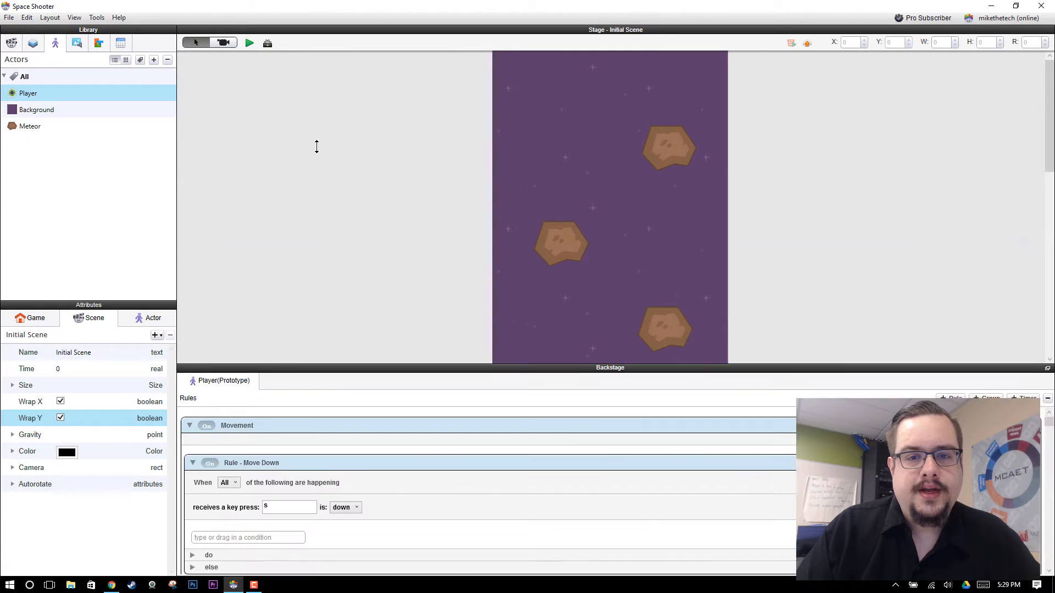
click(188, 201)
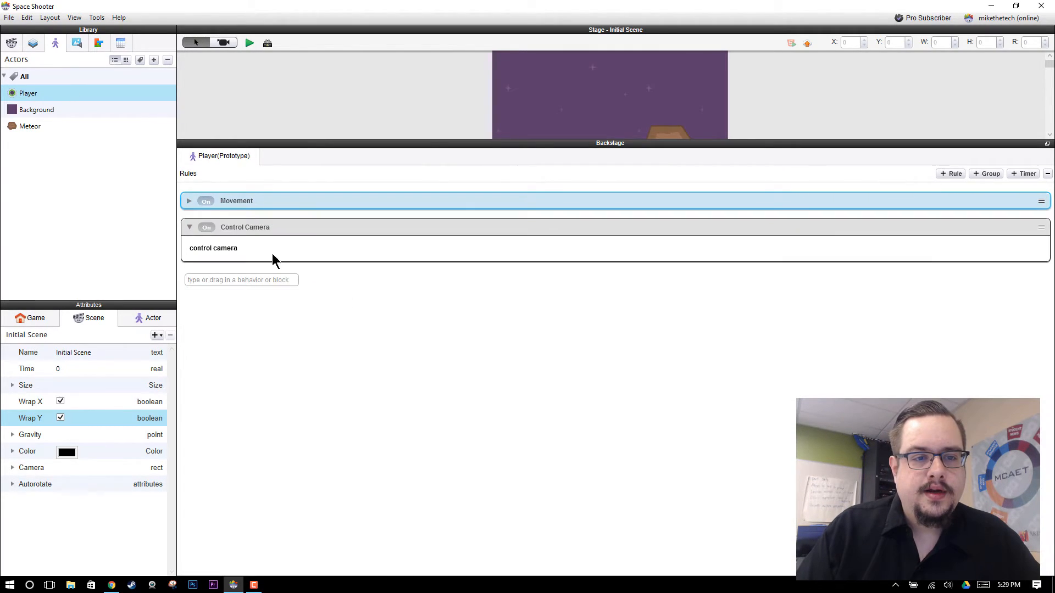
click(189, 227)
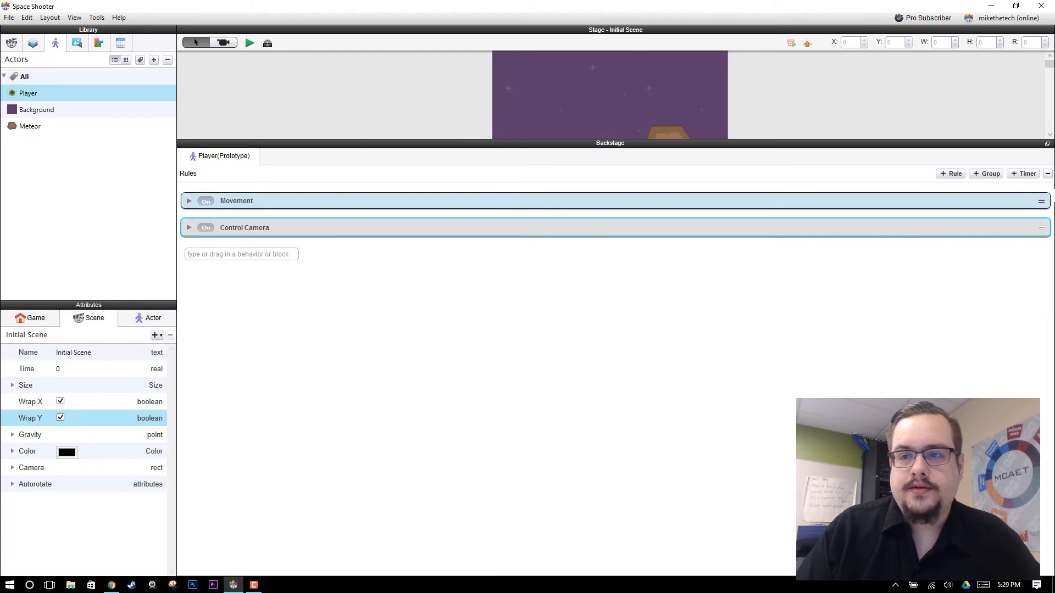
Add a rule to the Player with the condition that the actor overlaps or collides with an actor of type Meteor
click(953, 174)
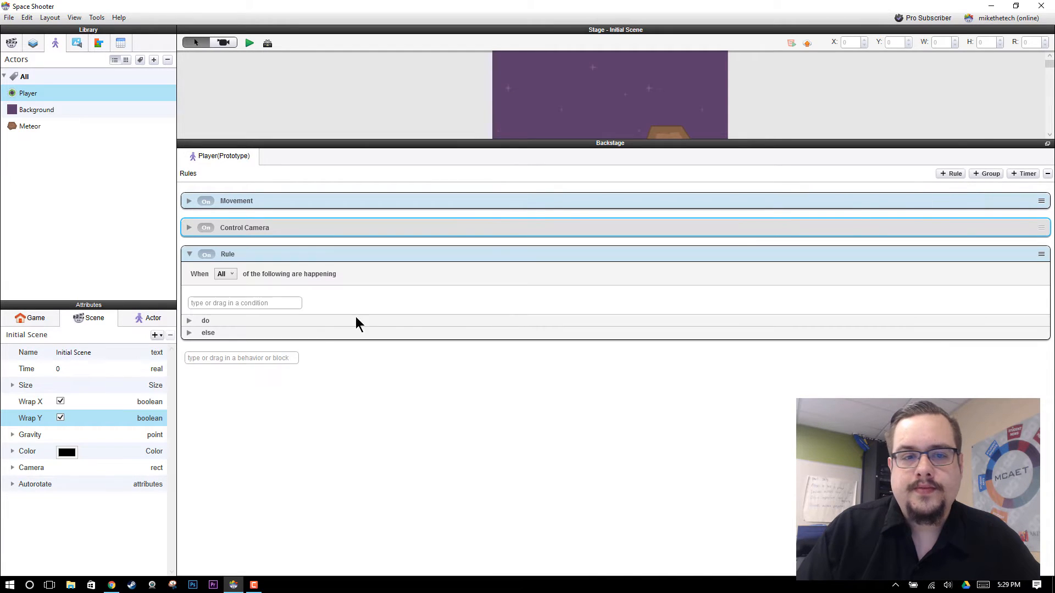
click(231, 274)
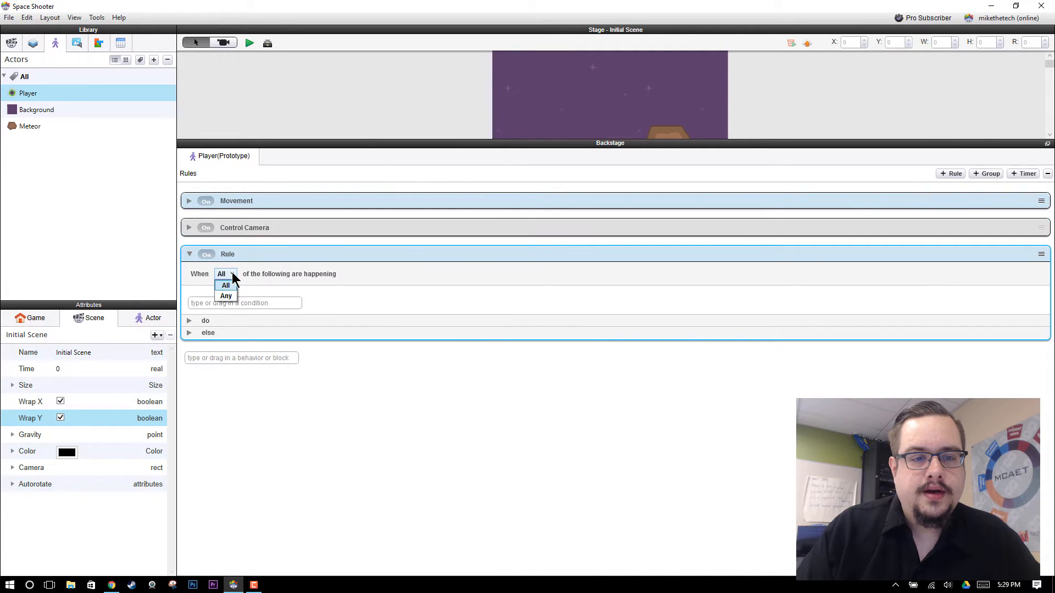
click(256, 302)
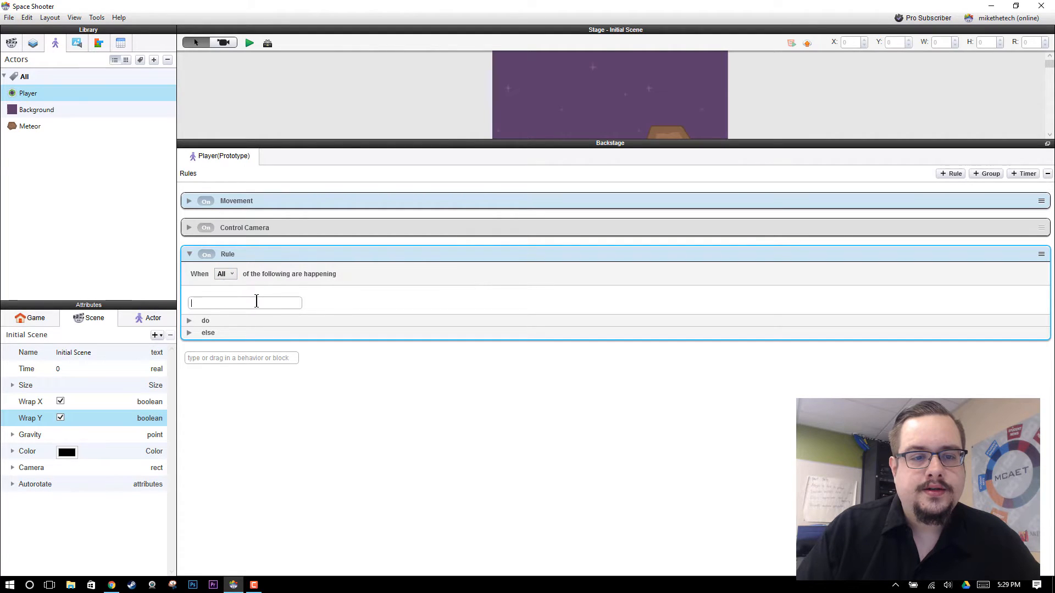
text(collision)
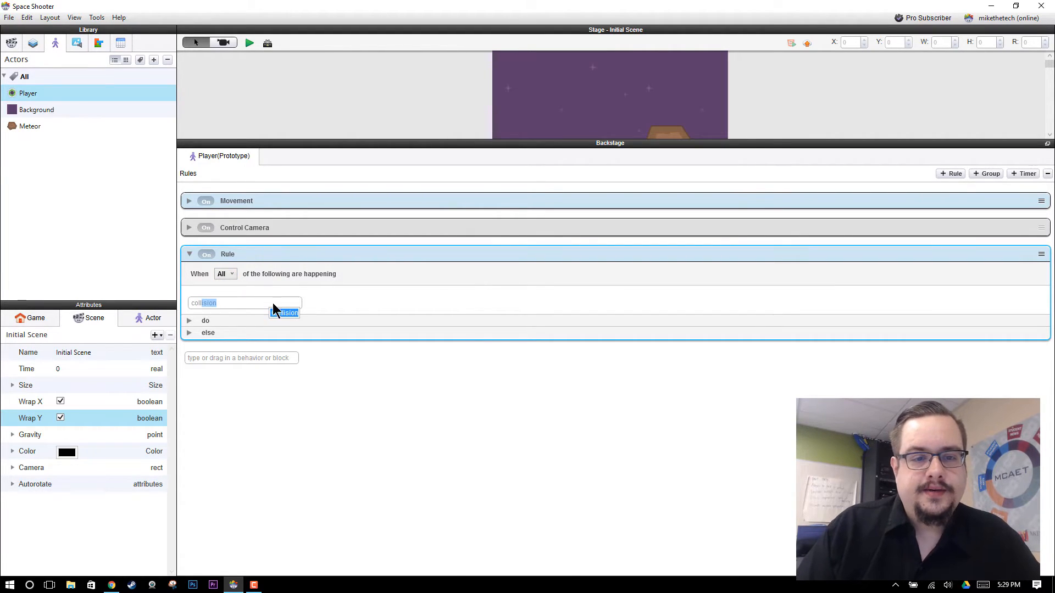
click(279, 312)
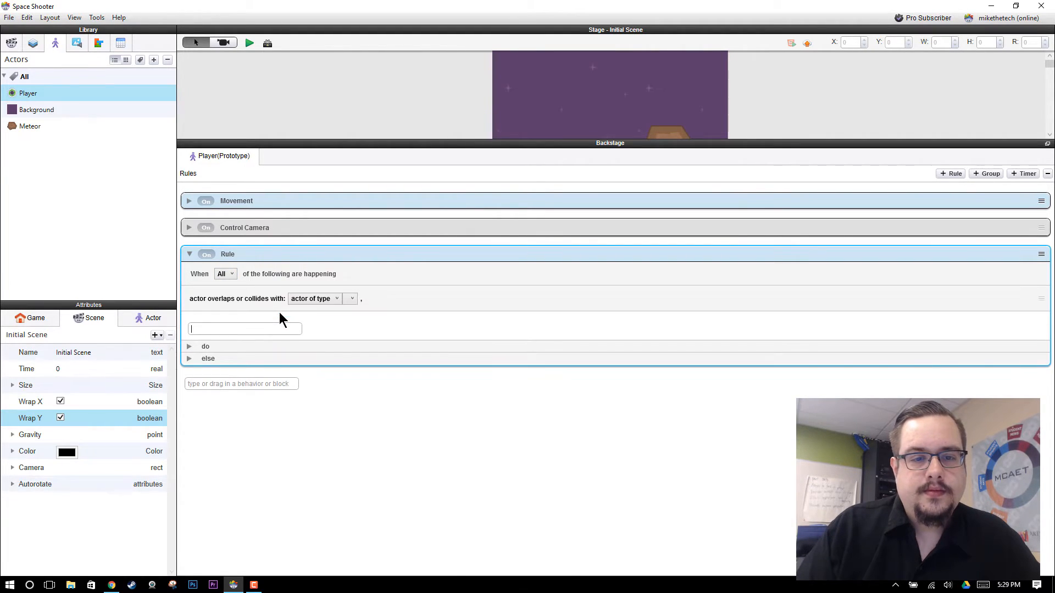
click(352, 299)
click(347, 328)
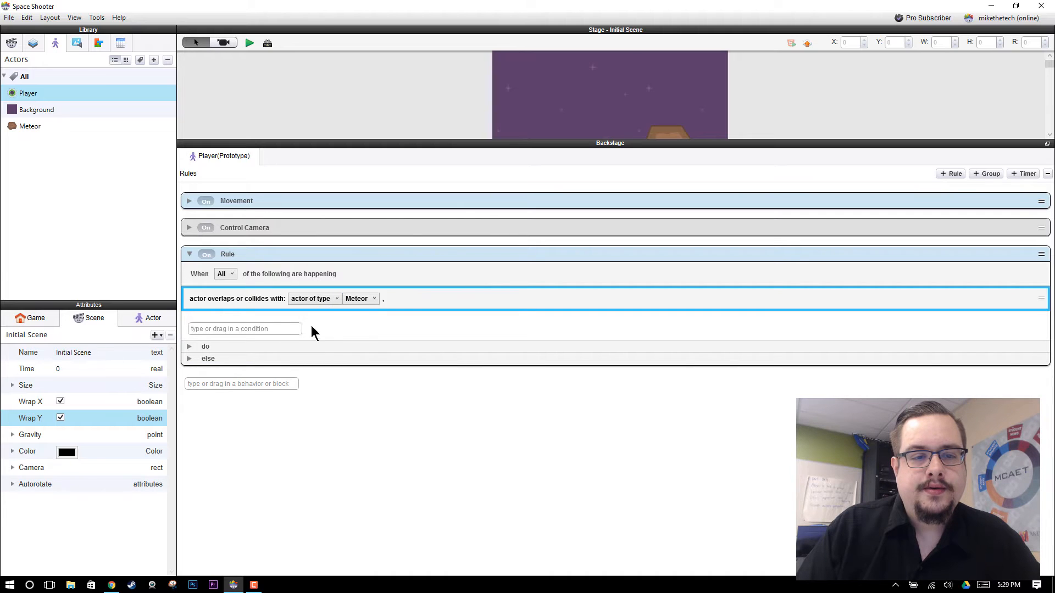
Add a Destroy behavior to the do section of the Player's Meteor collision rule
click(185, 343)
click(188, 346)
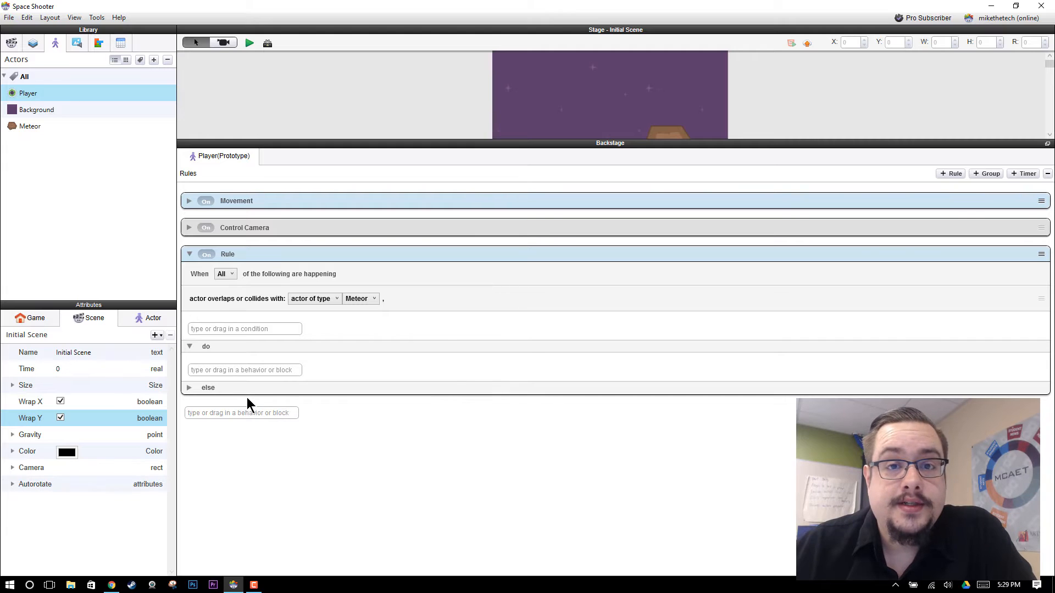
click(241, 370)
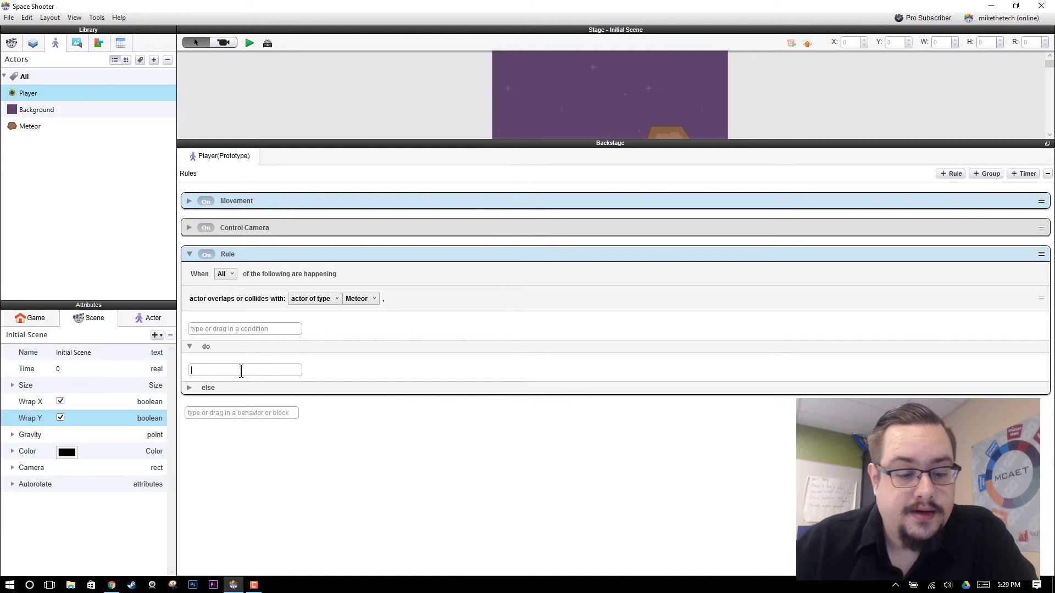
text(destroy)
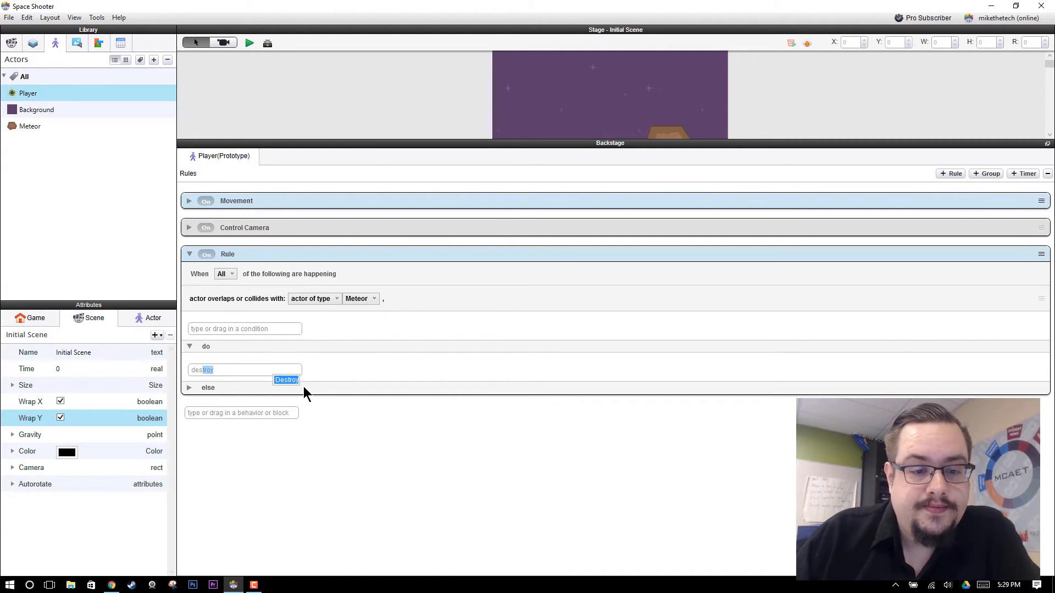
click(291, 380)
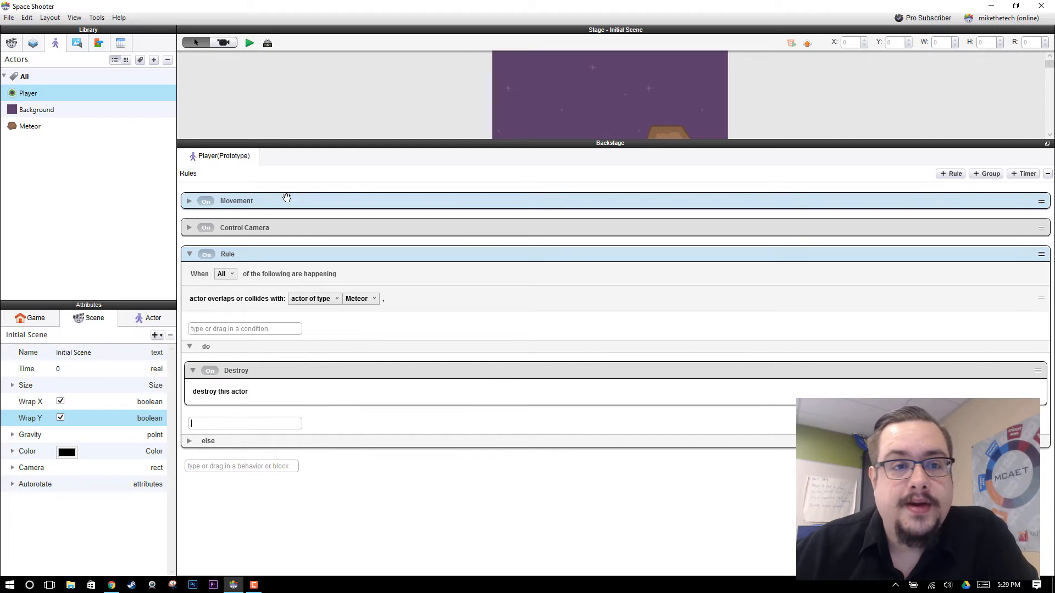
Preview the game to test the meteor collision, return to the editor, and collapse the rule below an enlarged Stage area
click(249, 42)
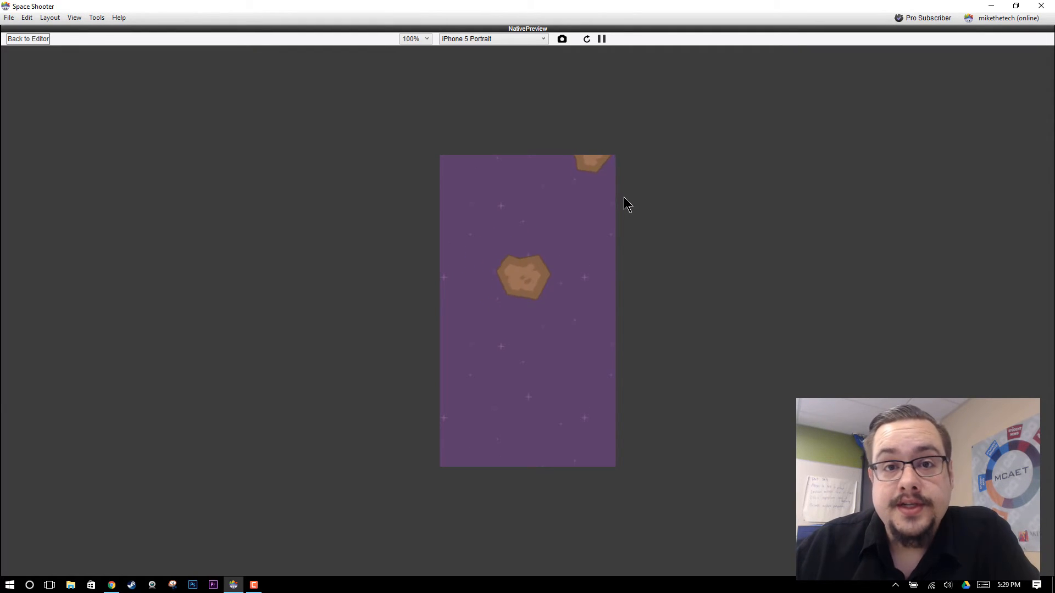
click(33, 40)
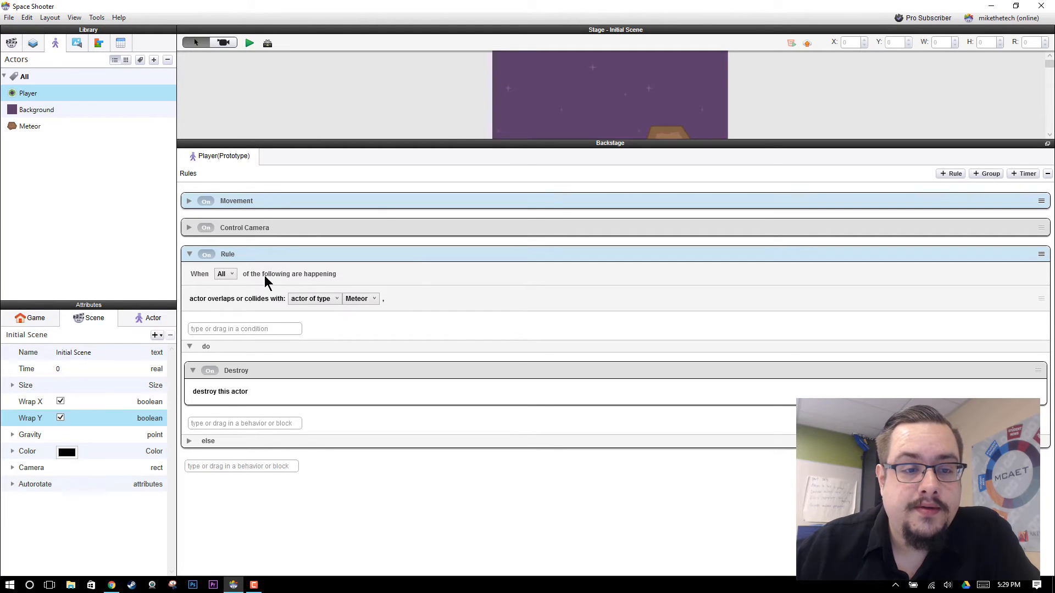
click(190, 254)
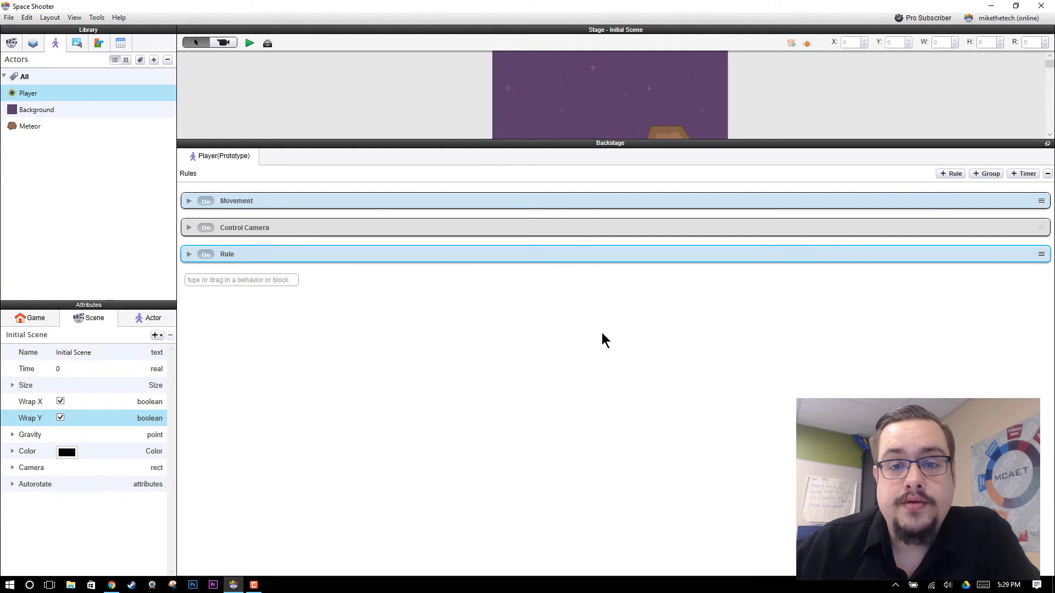
drag(608, 141, 651, 422)
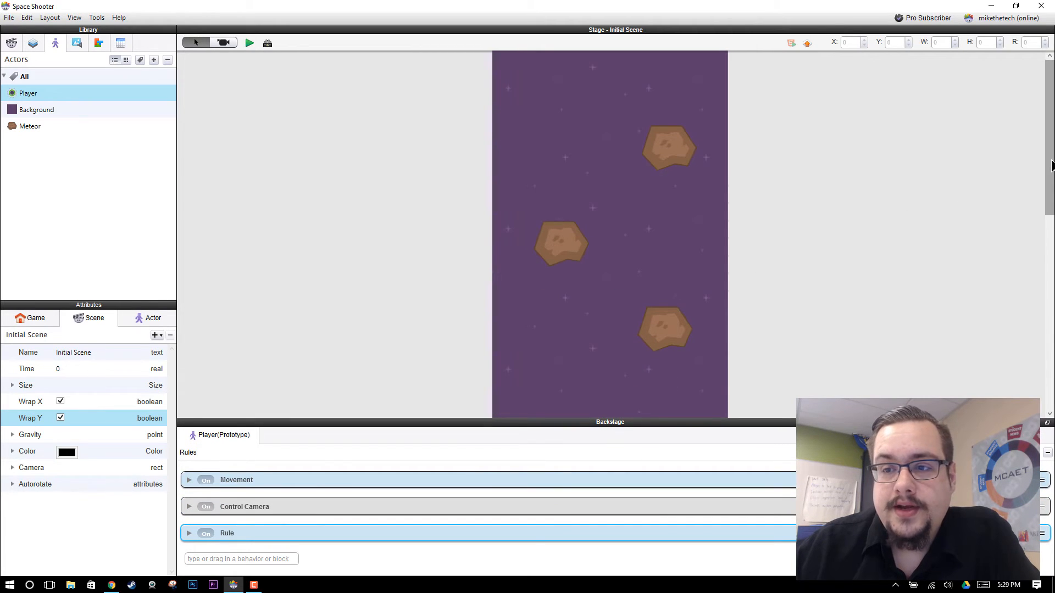
Import the star_gold image from the SpaceShooterRedux PNG Power-ups folder into the project's media
click(76, 44)
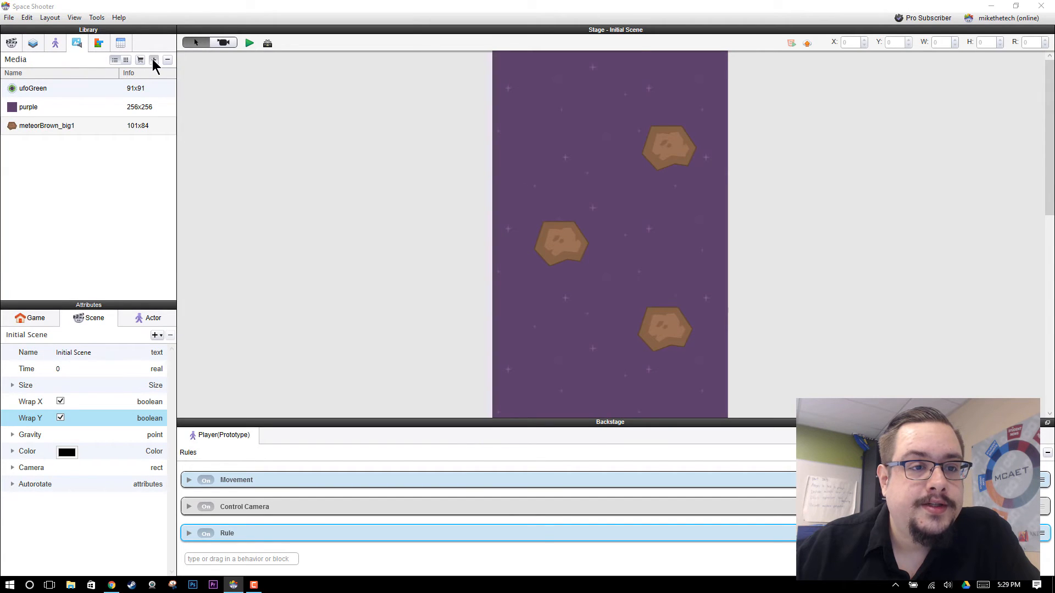
click(154, 64)
click(200, 38)
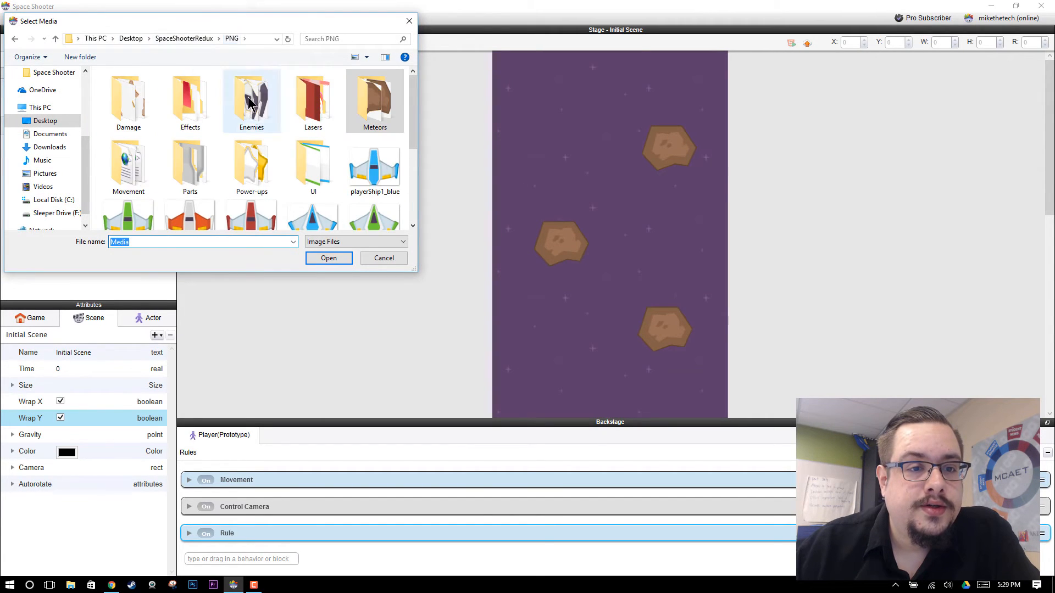
double_click(244, 168)
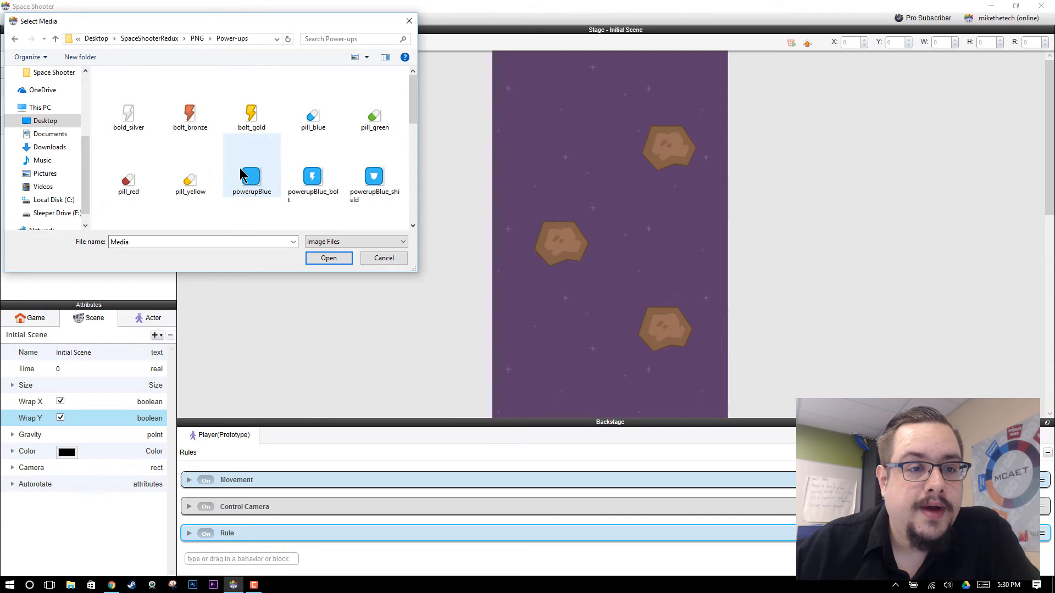
scroll(237, 174, down, 5)
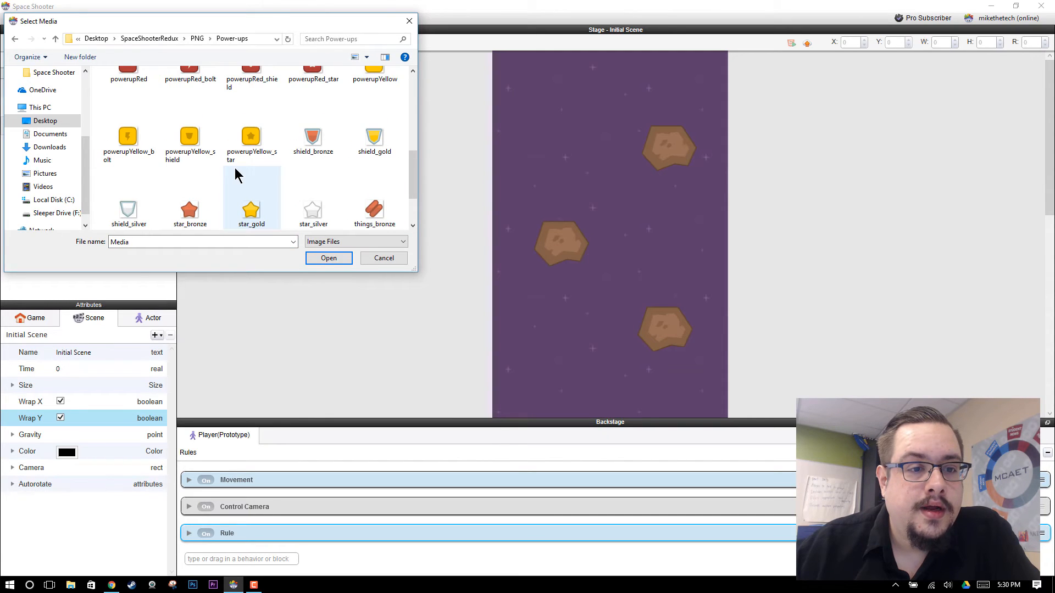
click(252, 212)
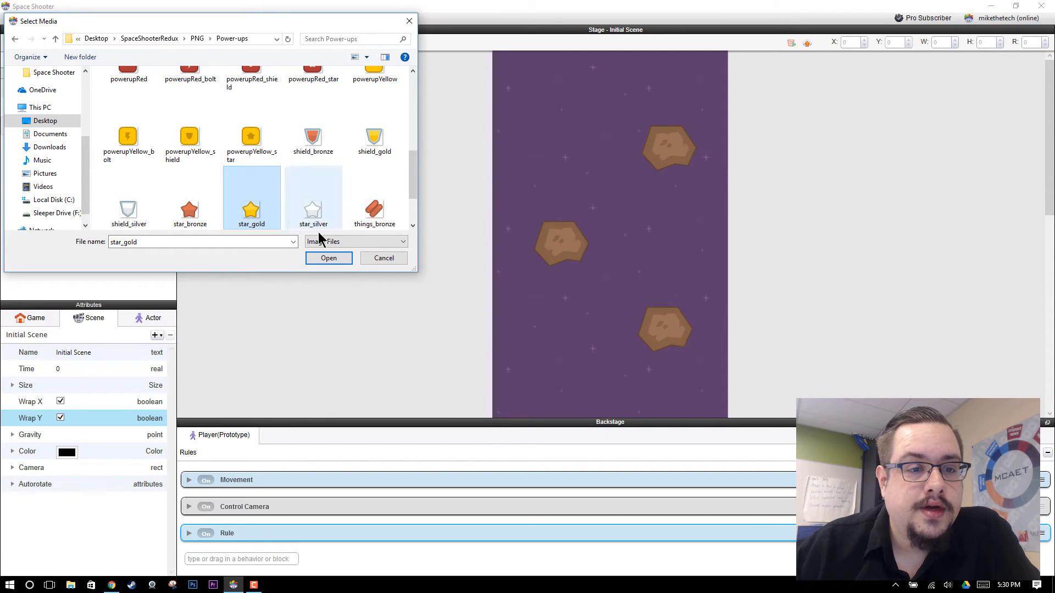
click(330, 259)
Place the star_gold image in the scene as an actor near the top middle of the purple background, above the meteors
click(30, 144)
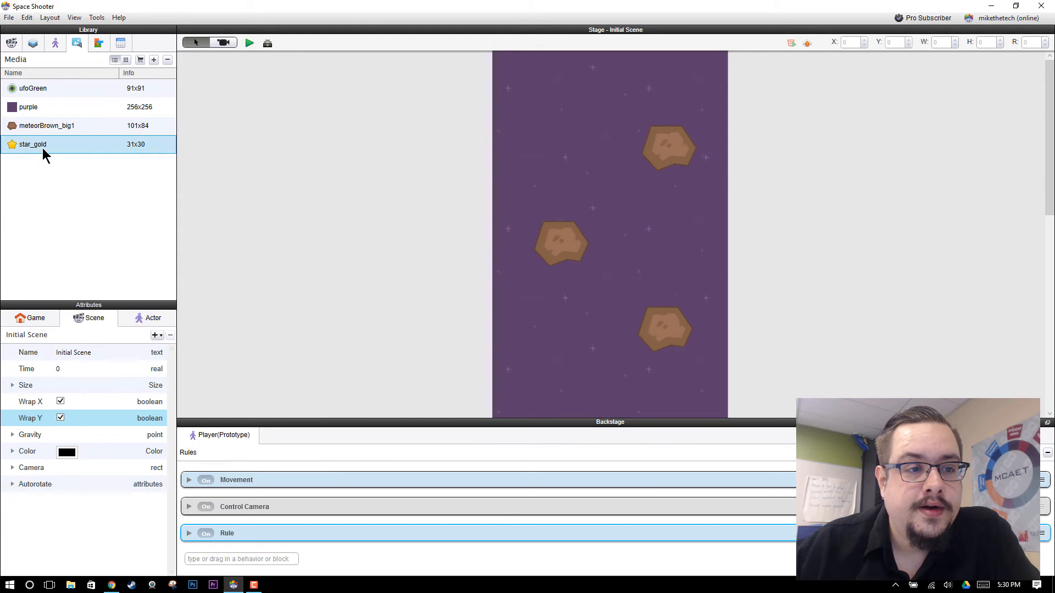
drag(28, 144, 561, 64)
drag(757, 71, 759, 77)
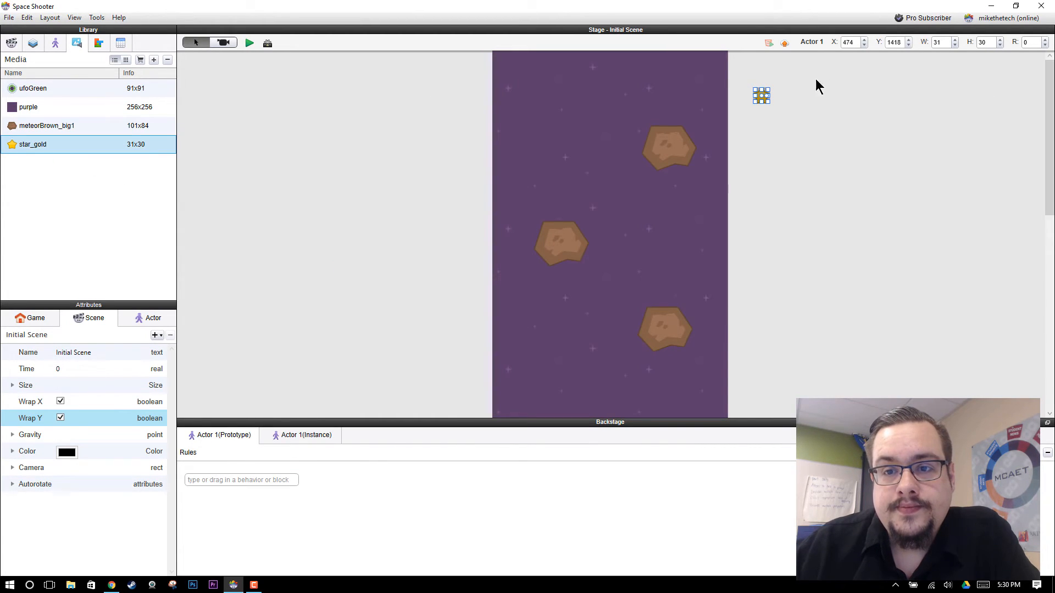
drag(758, 94, 619, 81)
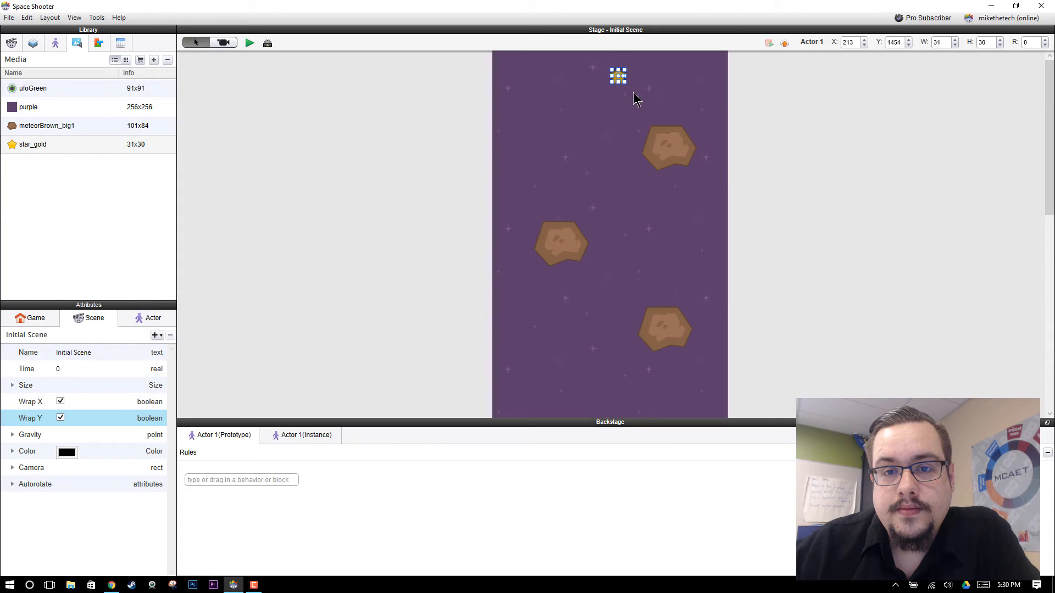
click(663, 89)
click(618, 77)
click(831, 103)
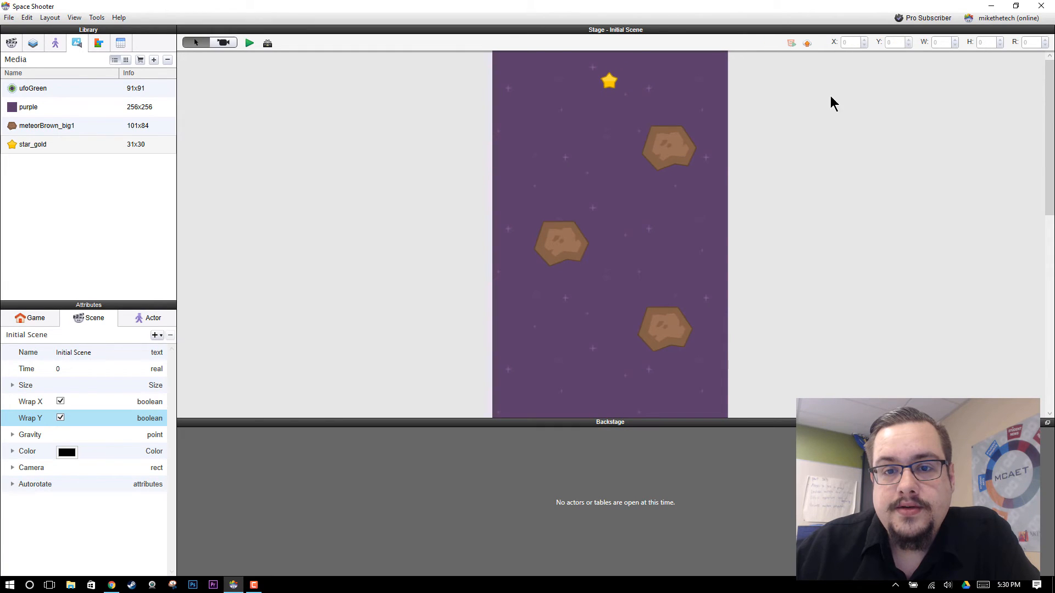
Rename the gold star actor to Win
click(55, 43)
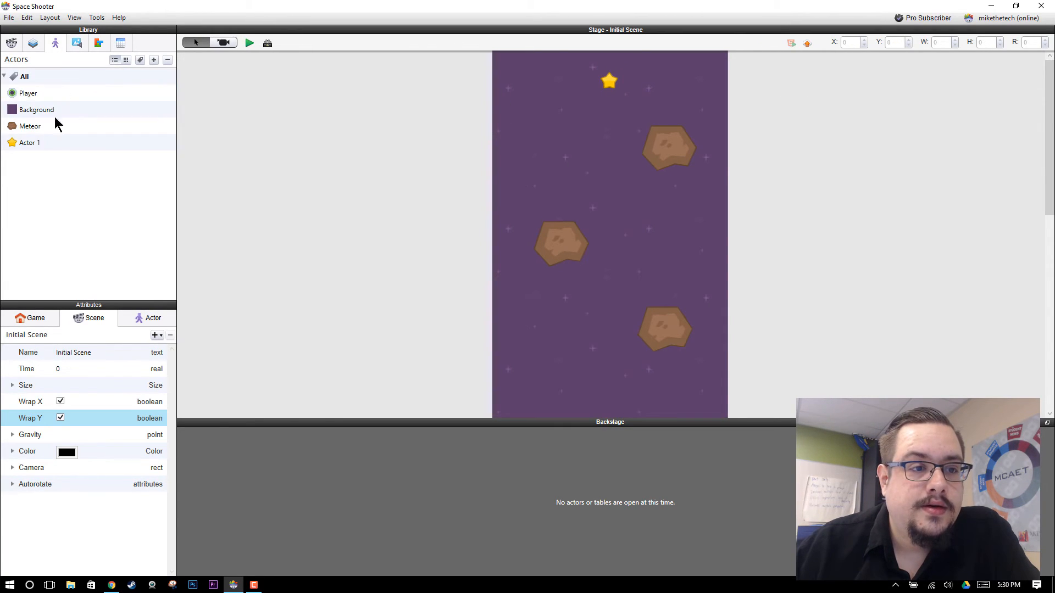
click(47, 144)
click(33, 145)
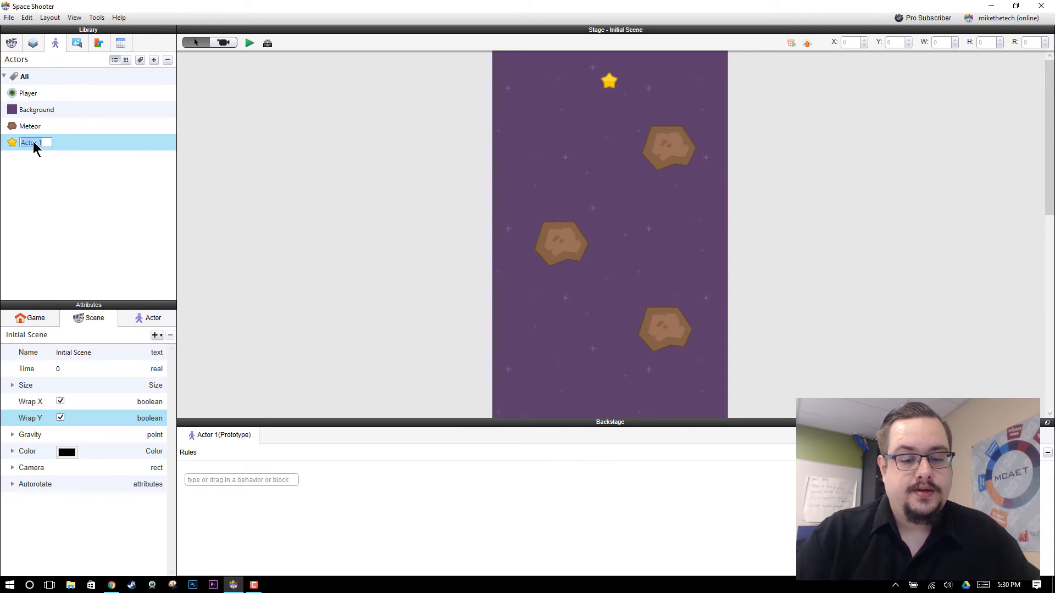
text(Wir)
key(Return)
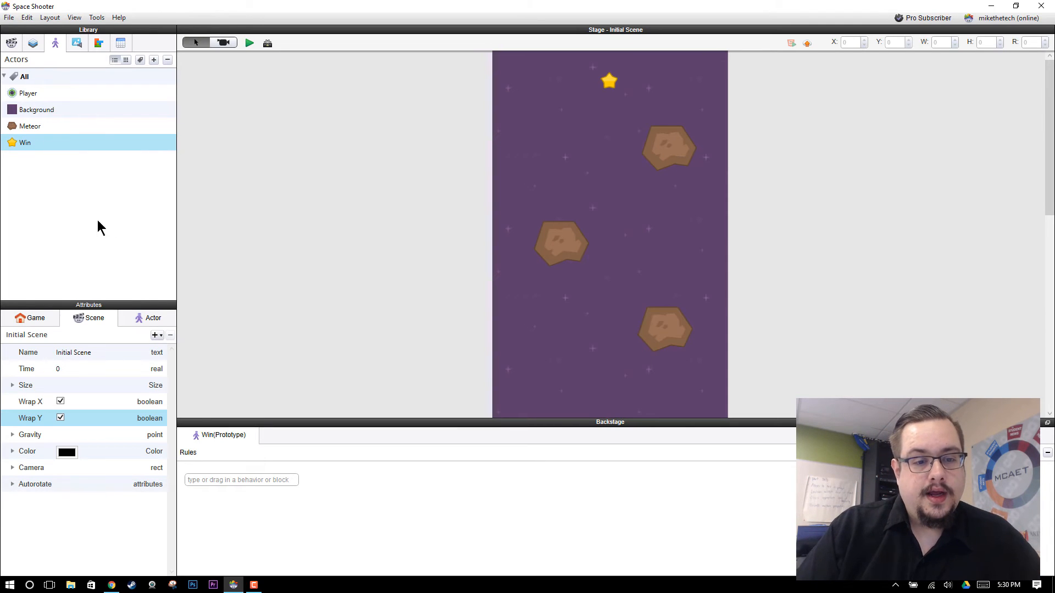
Add another rule to the Player with the condition that the actor overlaps or collides with an actor of type Win
click(57, 99)
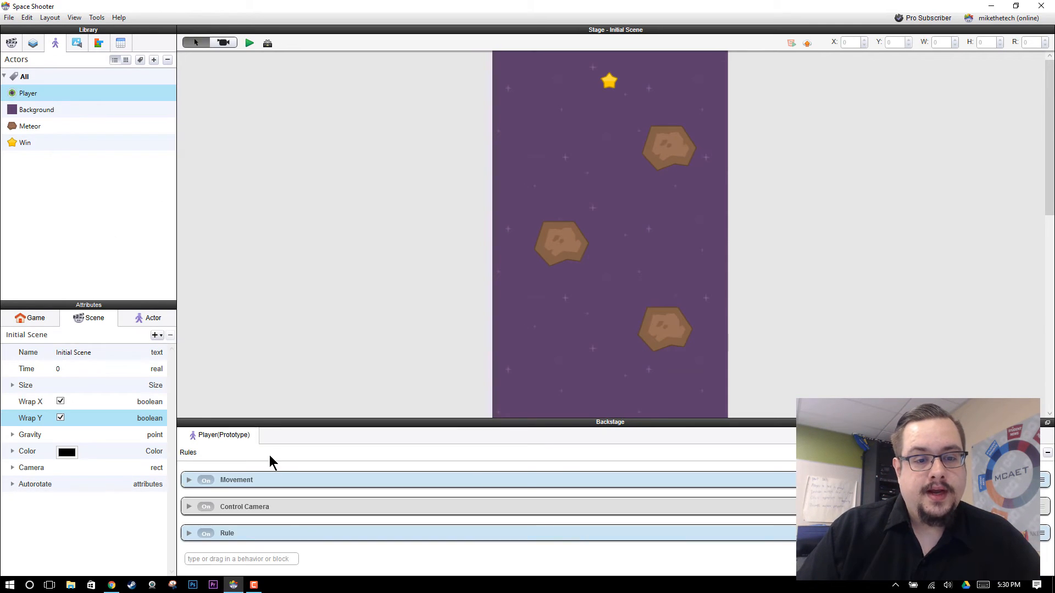
drag(286, 419, 286, 222)
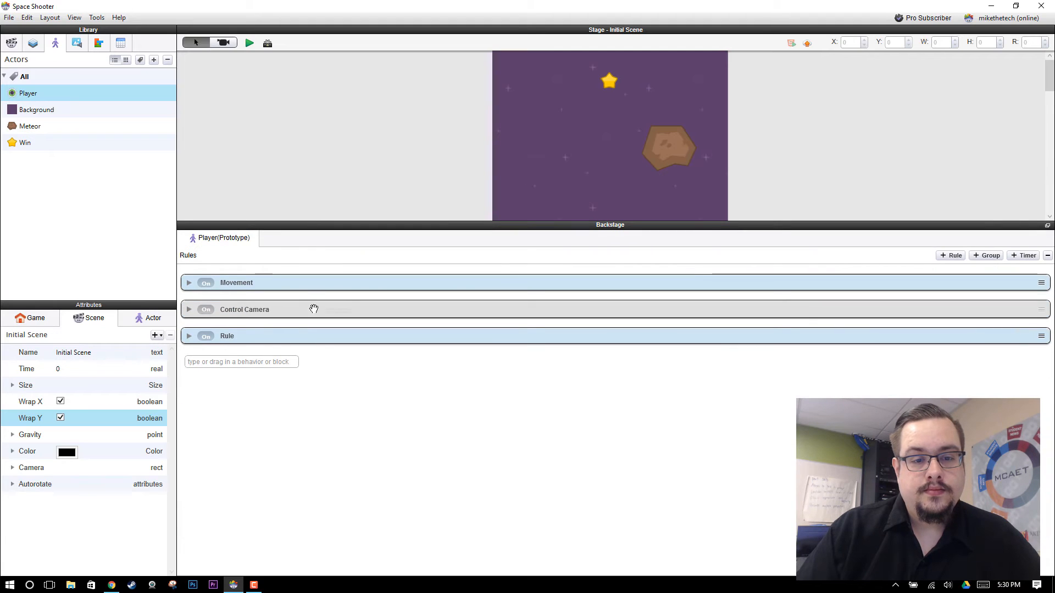
click(950, 256)
click(266, 411)
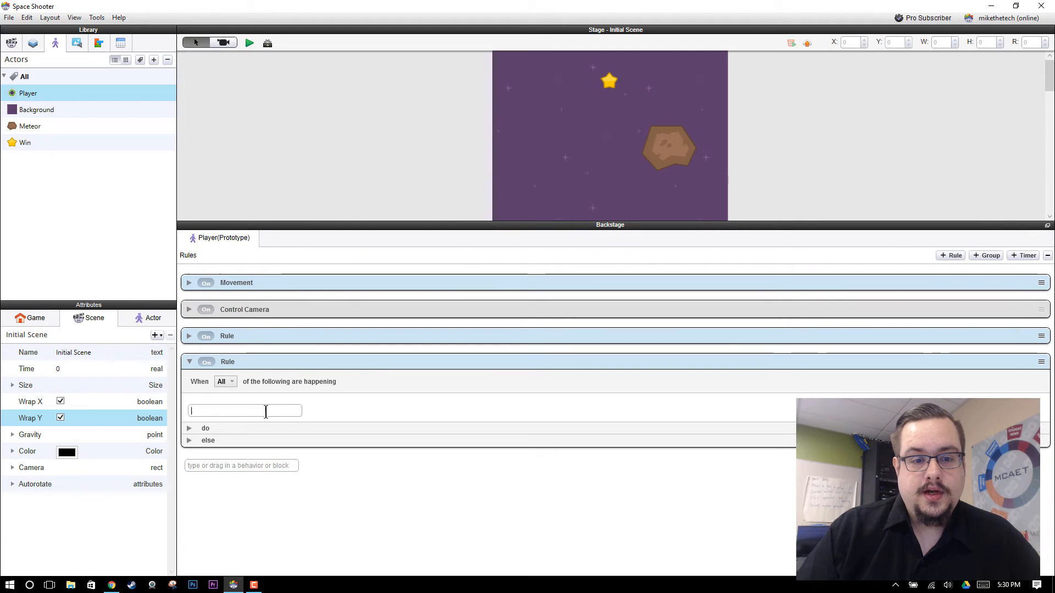
text(collision)
click(284, 421)
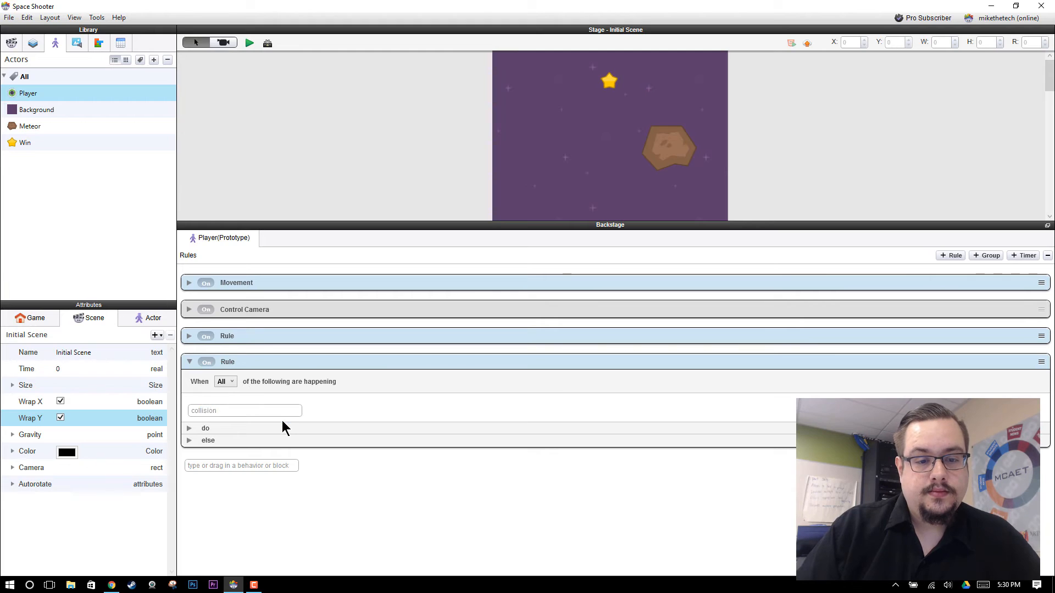
click(346, 409)
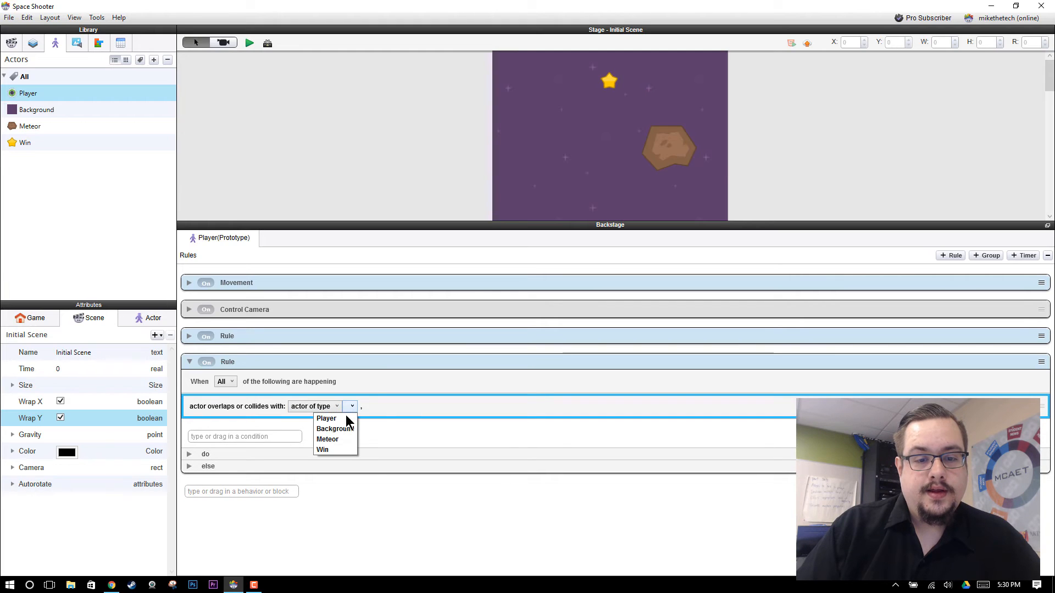
click(347, 447)
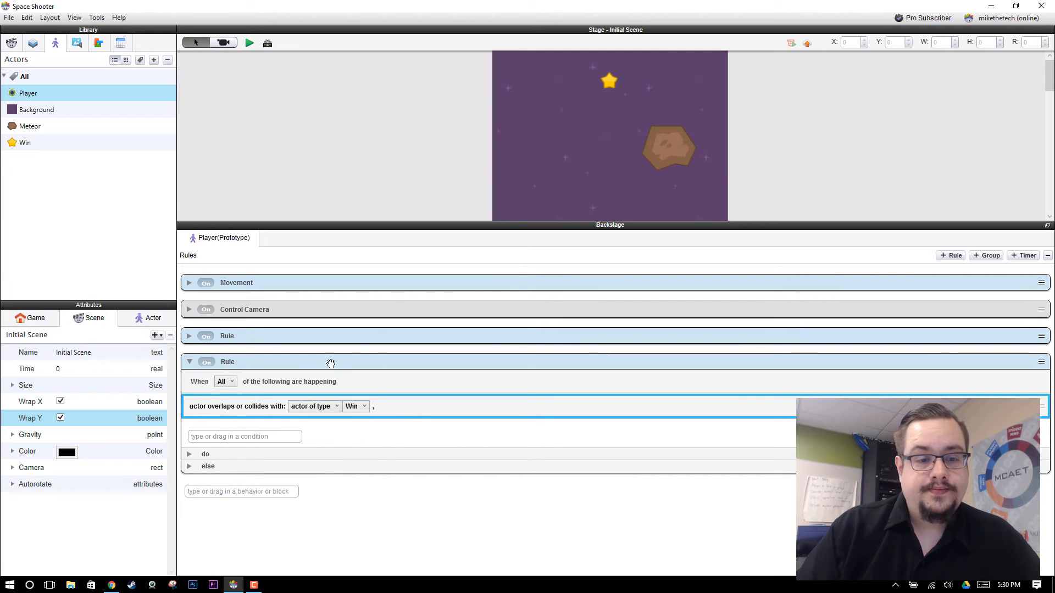
Add a Change Scene behavior to the Win collision rule's do section, going to Next Scene with No ad
click(190, 454)
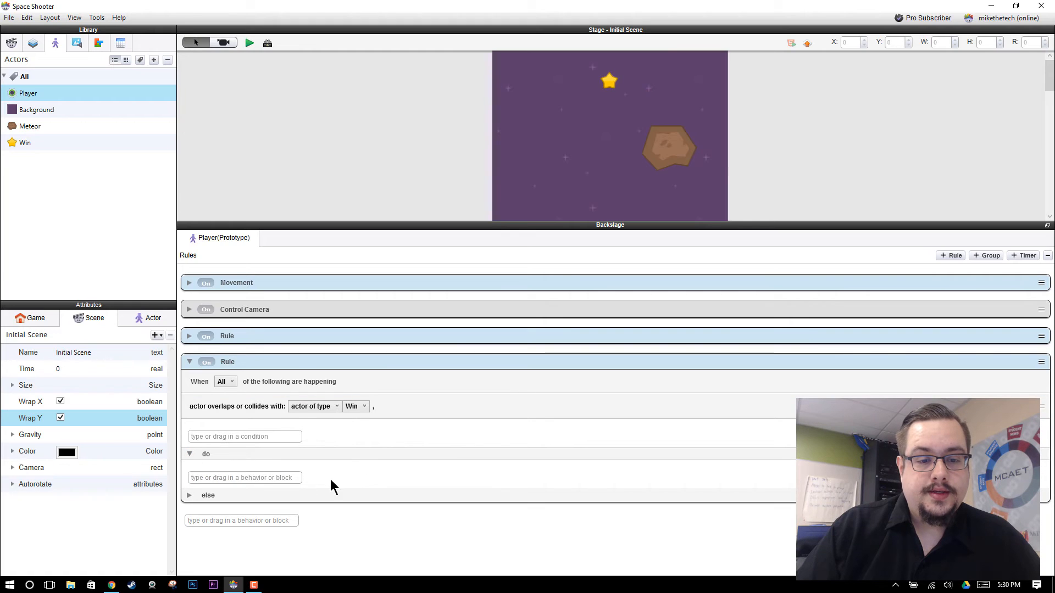
click(277, 478)
text(change Attribute)
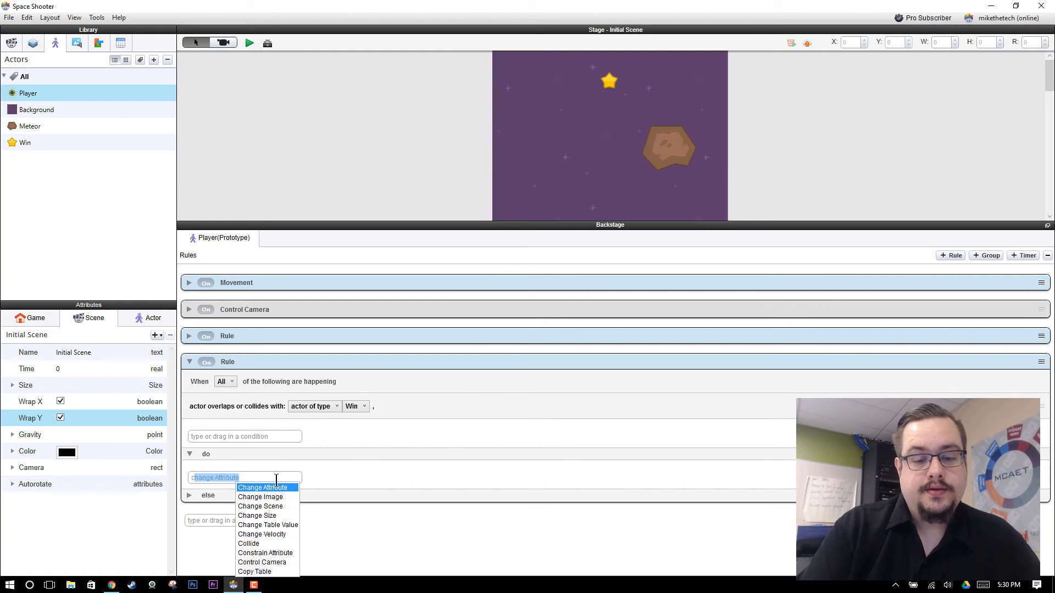
click(275, 505)
click(302, 499)
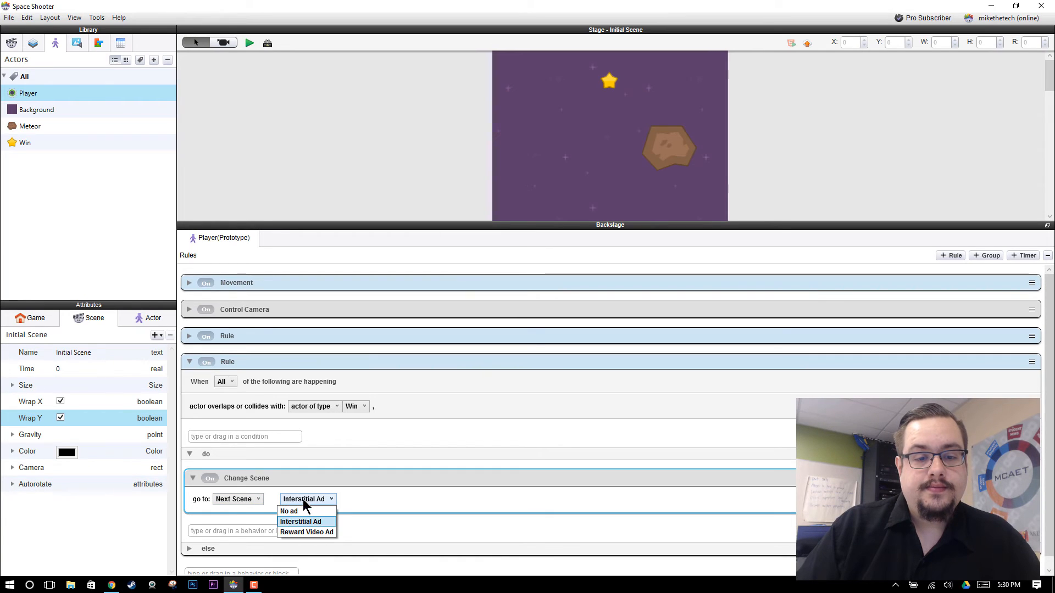
click(311, 512)
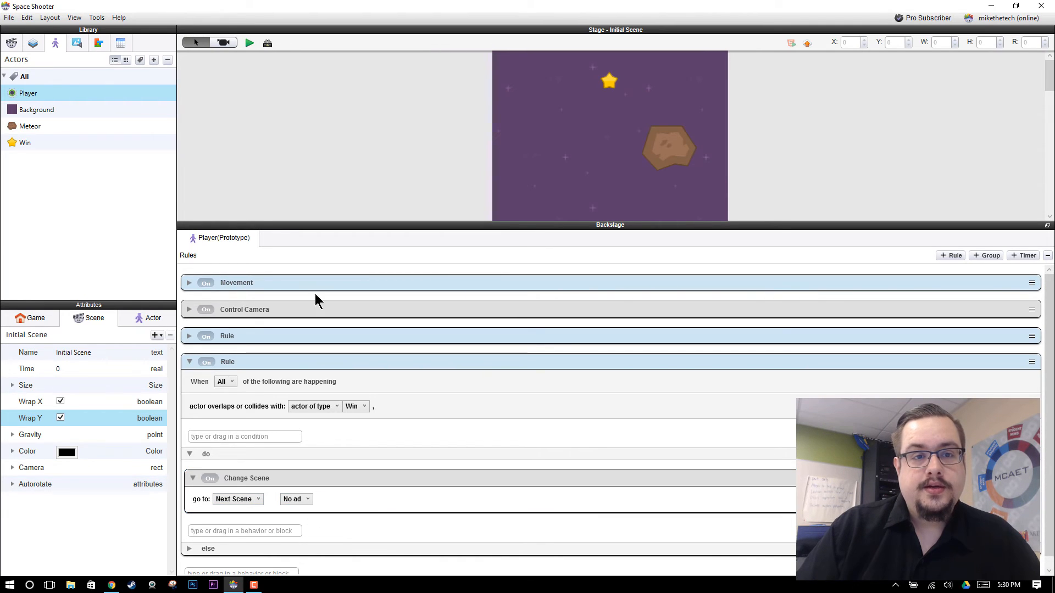
Preview the game and steer the player up through the meteors towards the gold star
click(249, 43)
key(Up)
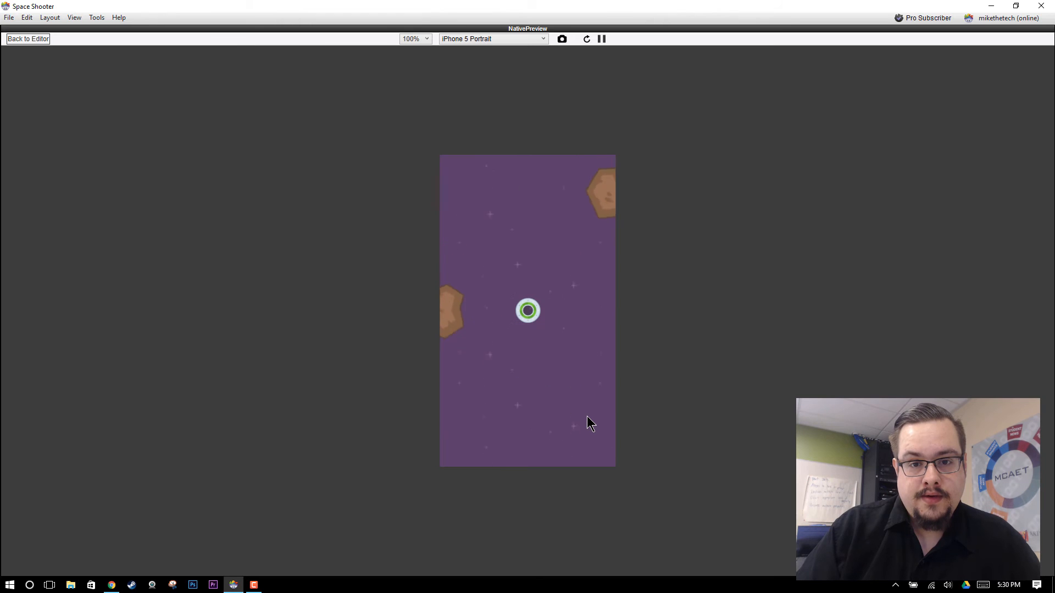
key(Left)
key(Right)
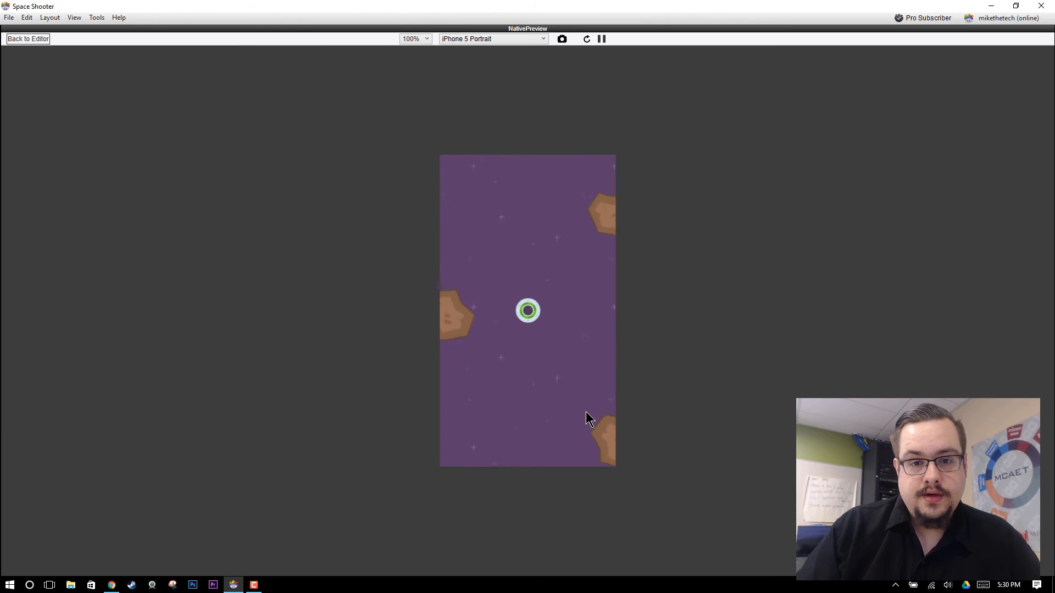
key(Left)
key(Right)
key(Up)
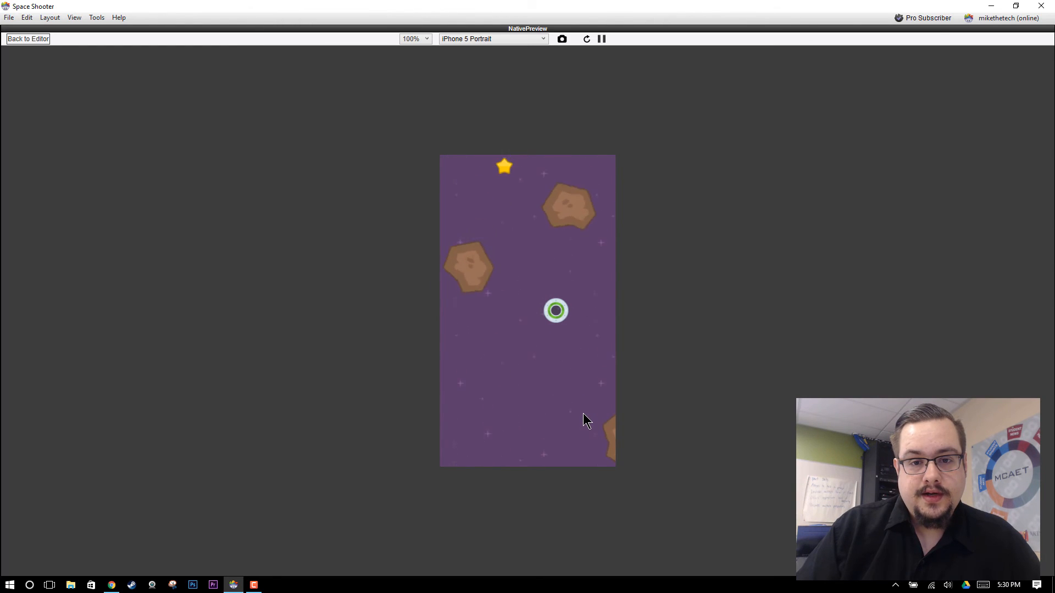
key(Left)
key(Up)
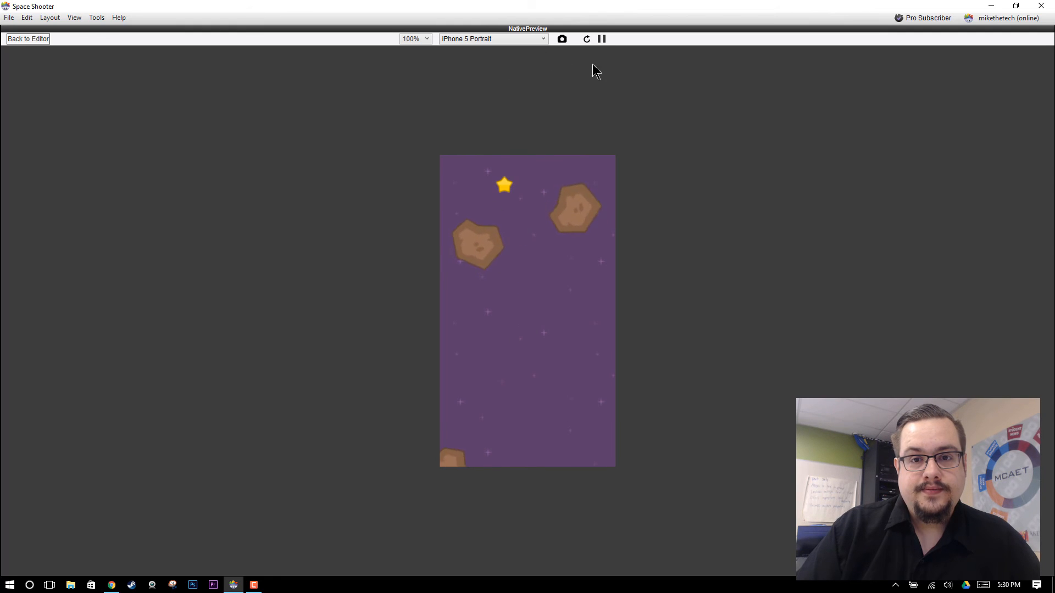
Restart the preview and steer the player sideways and upward between the meteors
click(587, 39)
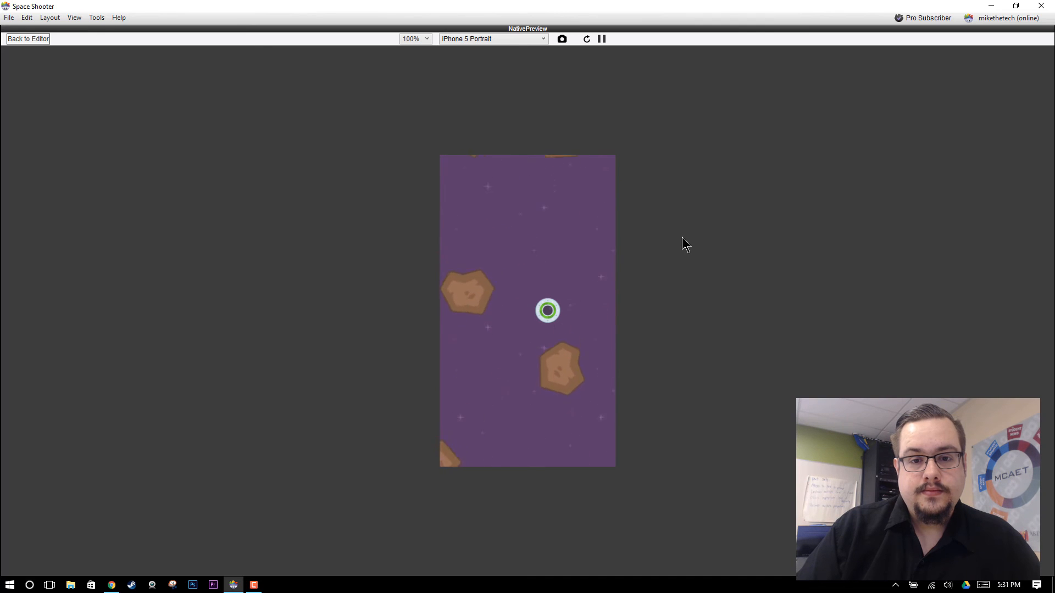
key(Left)
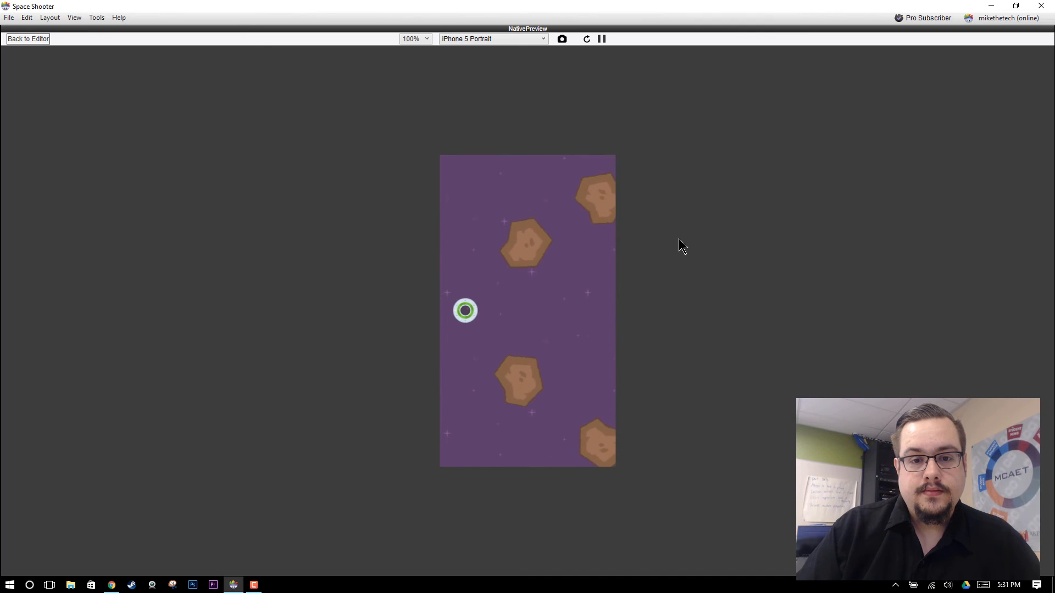
key(Right)
key(Up)
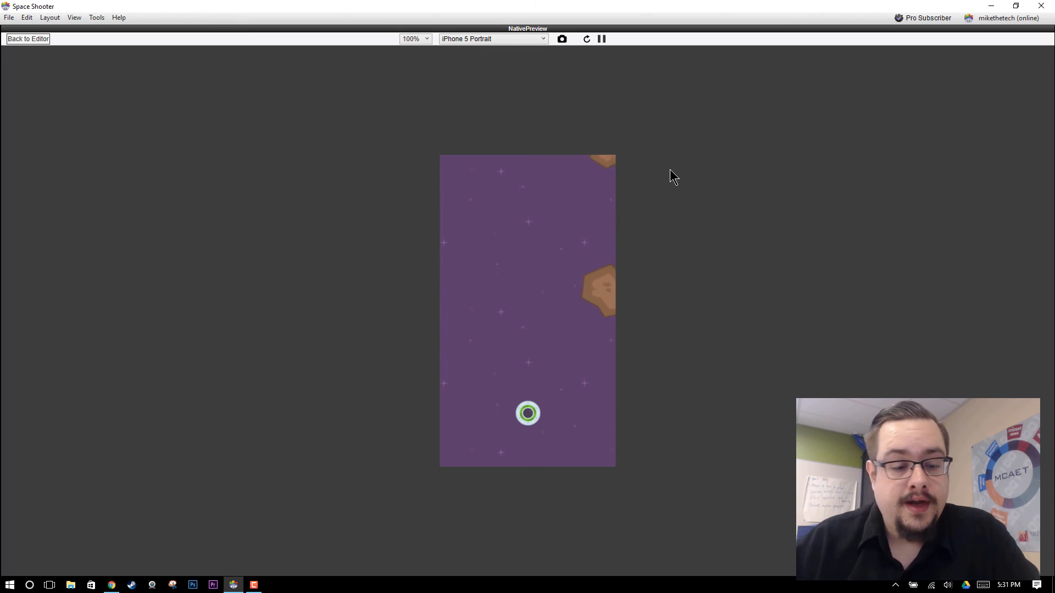
Play from the bottom of the scene again, dodging meteors while manoeuvring the player close to the gold star
key(Up)
key(Left)
key(Right)
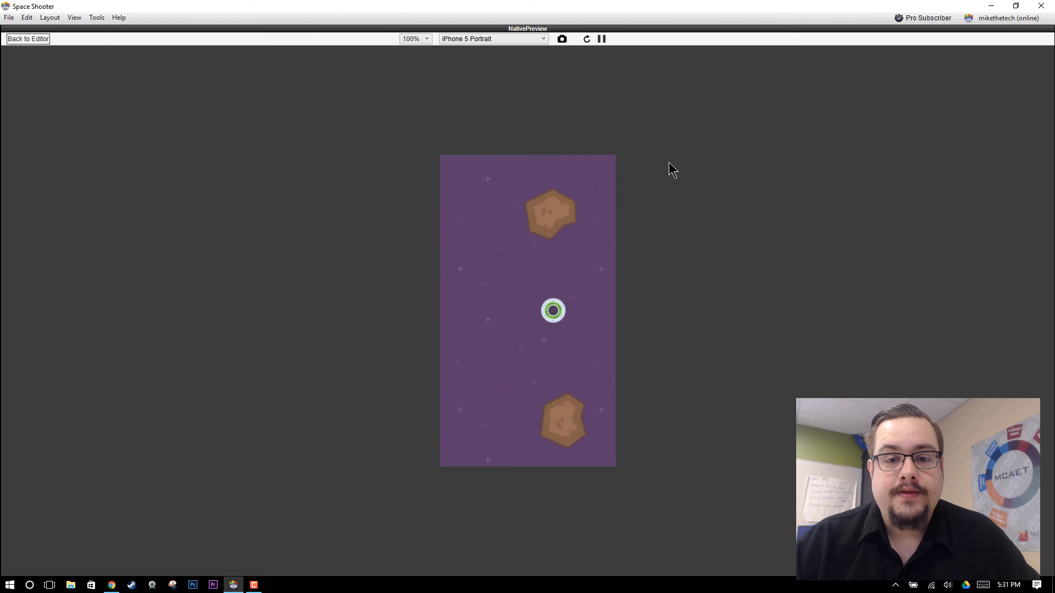
key(Left)
key(Right)
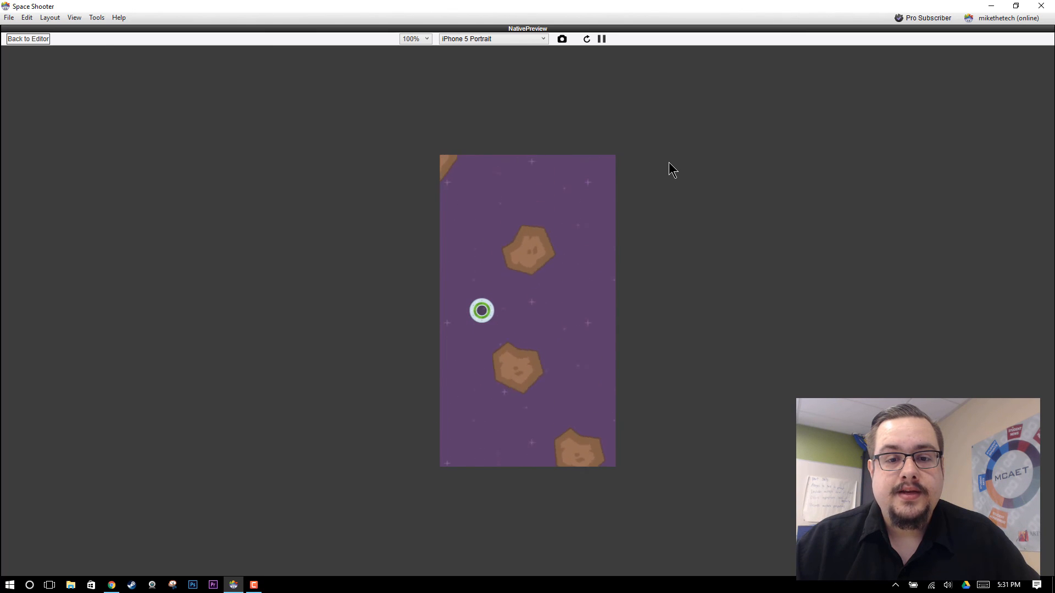
key(Left)
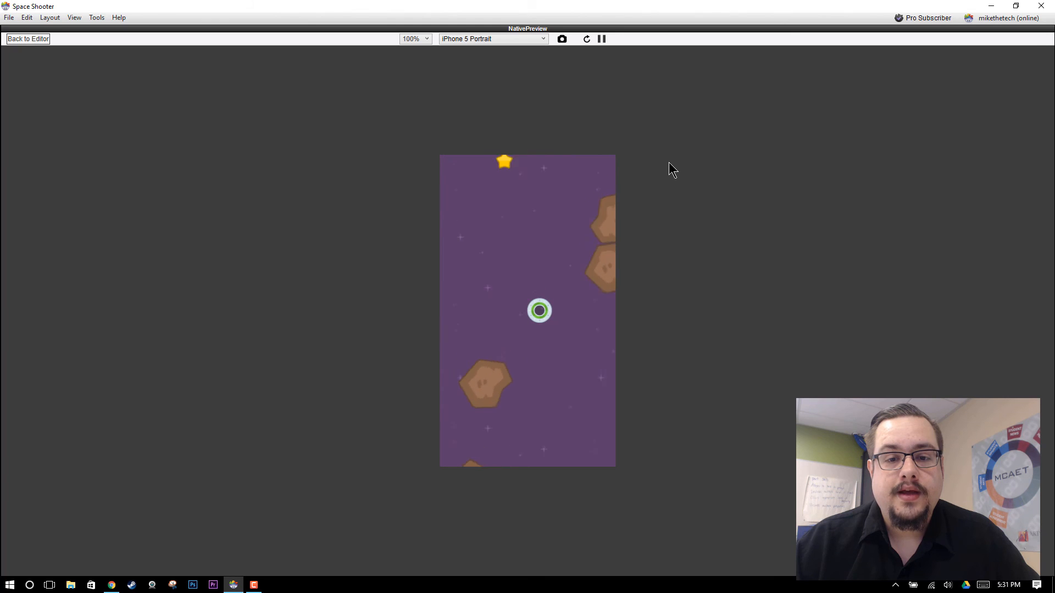
key(Up)
key(Left)
key(Up)
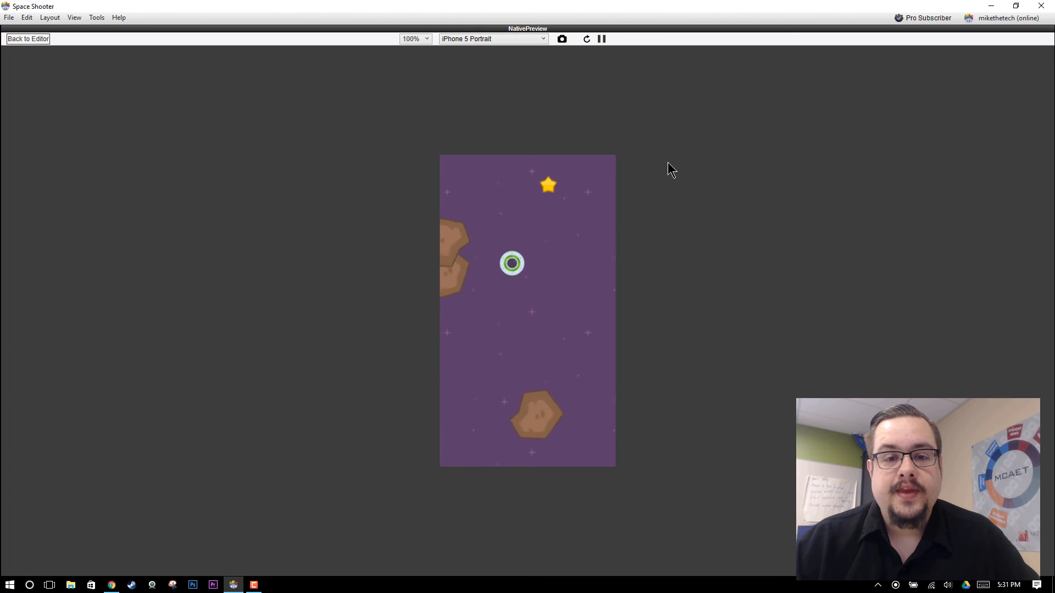
key(Right)
key(Down)
key(Right)
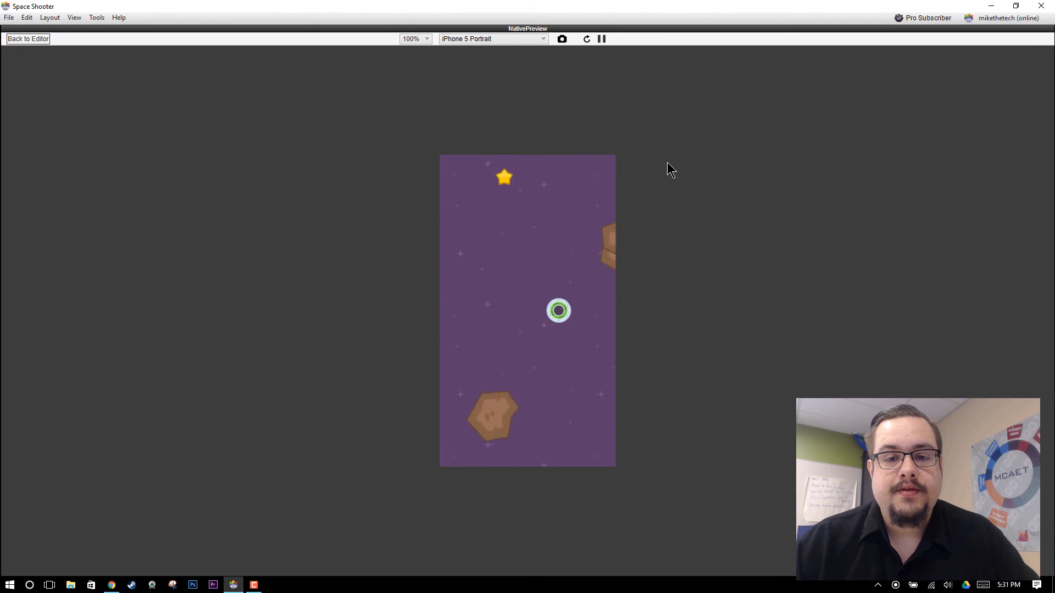
key(Left)
key(Up)
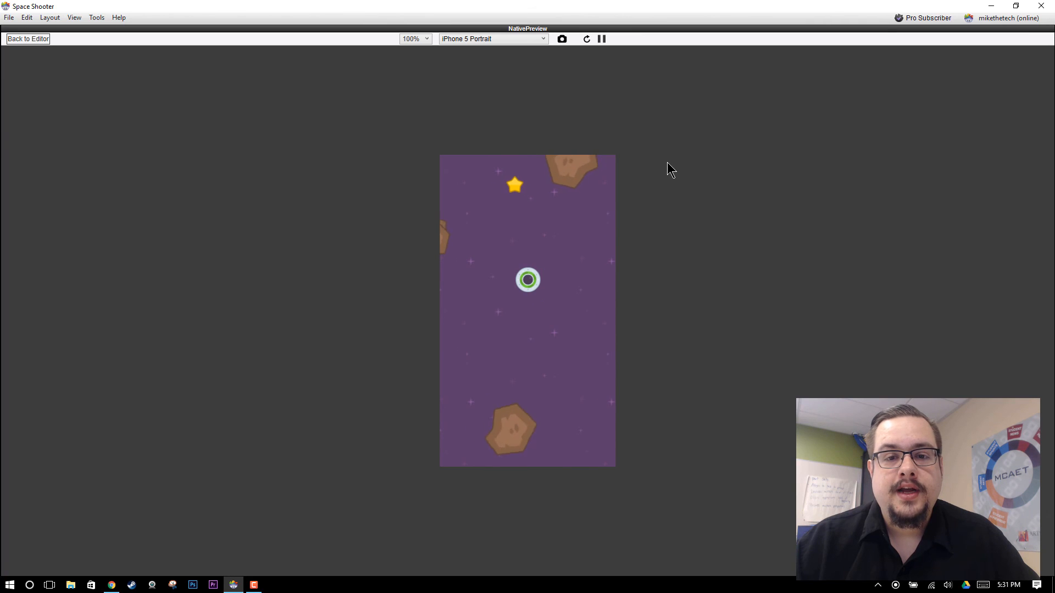
key(Left)
key(Up)
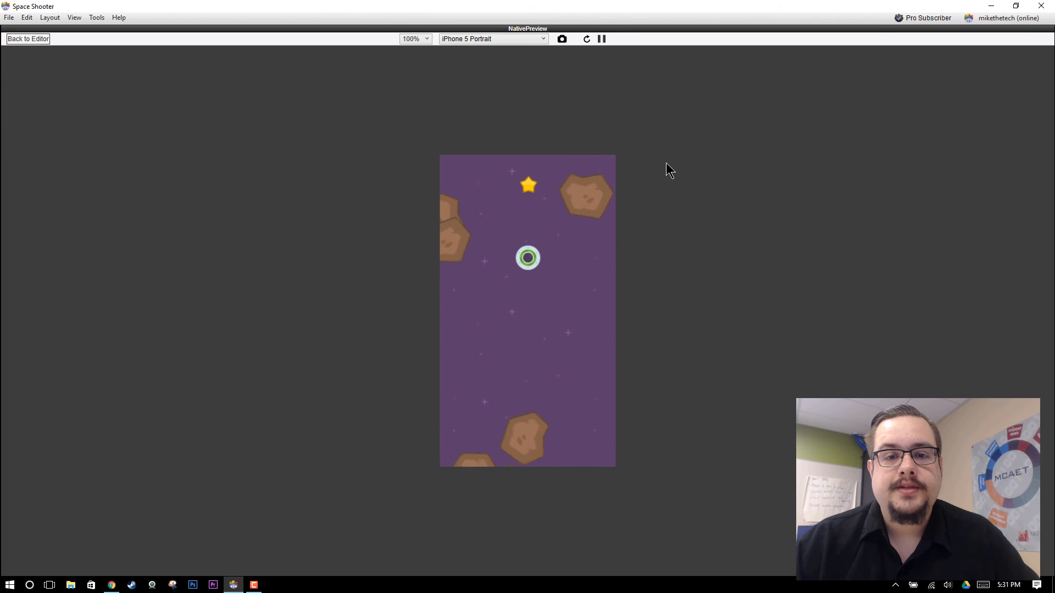
key(Up)
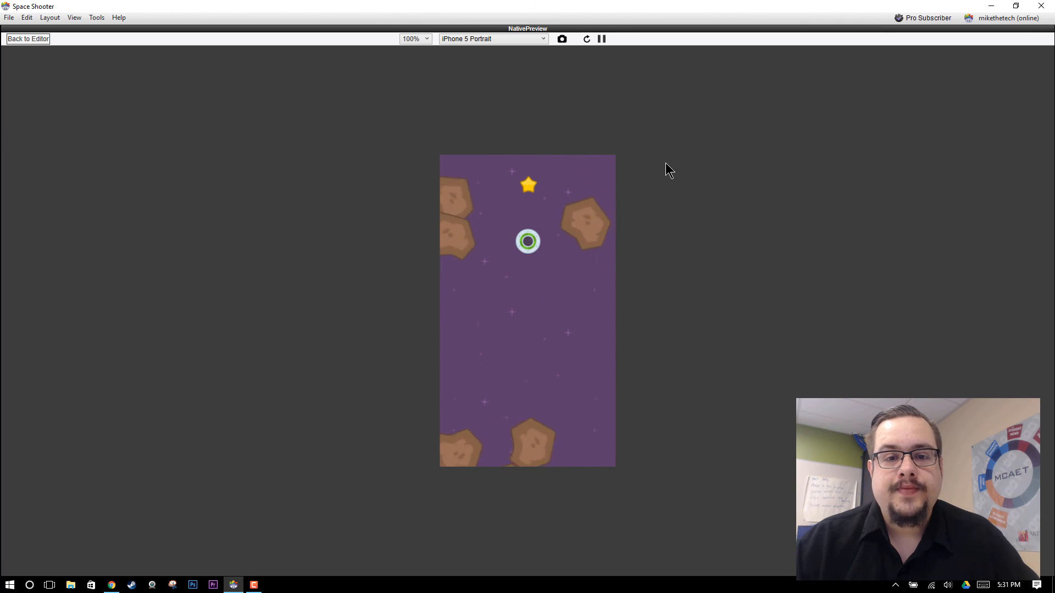
key(Down)
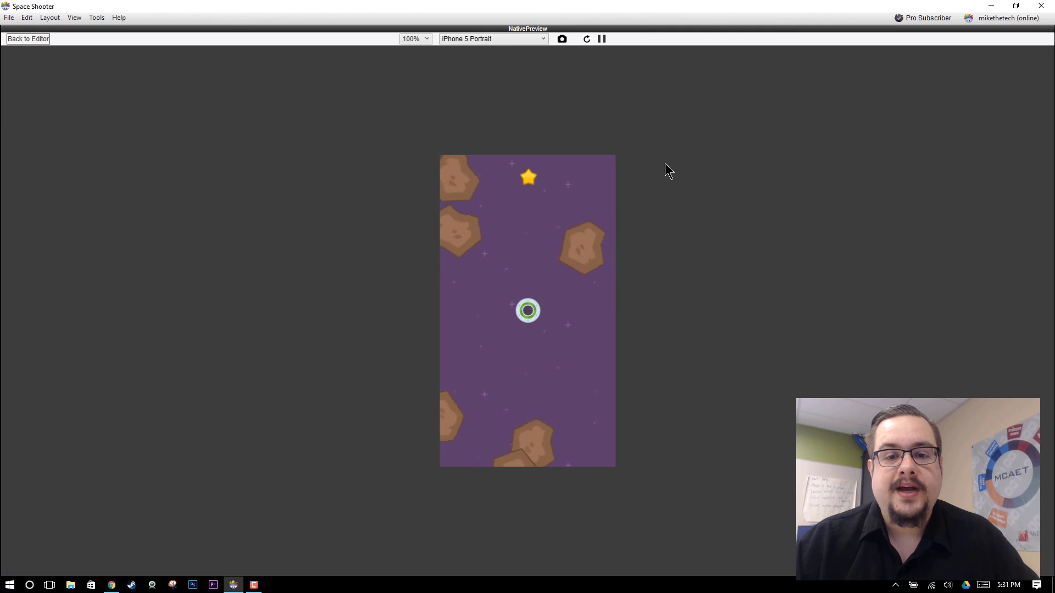
key(Left)
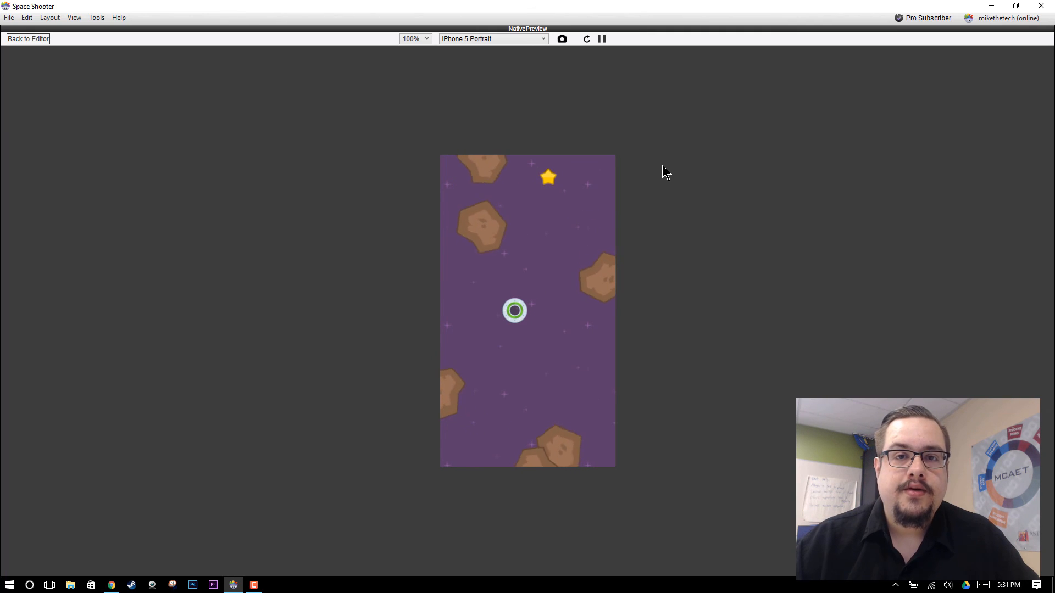